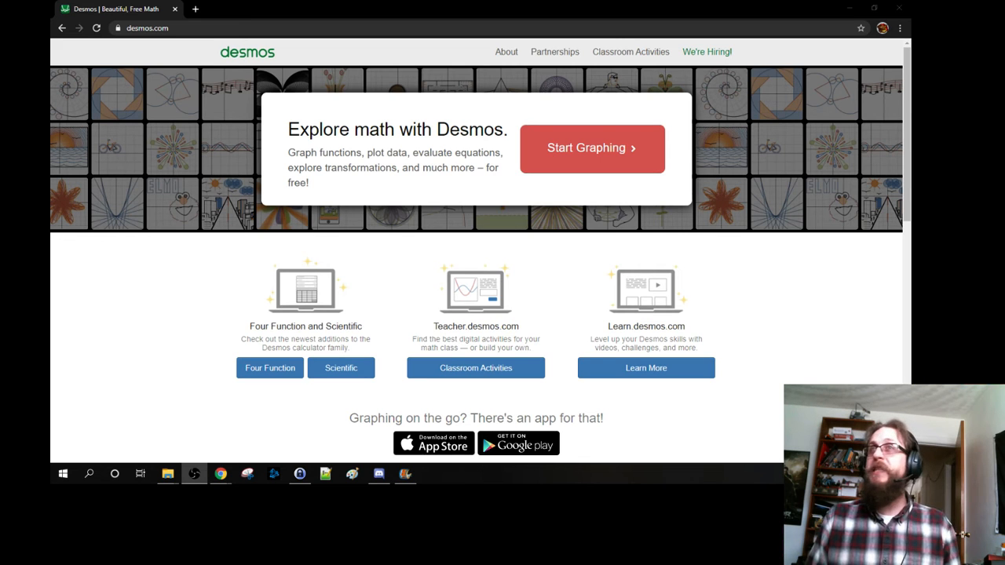
Open the graphing calculator and add a note reading "This is my art project" as the first item
left_click(193, 29)
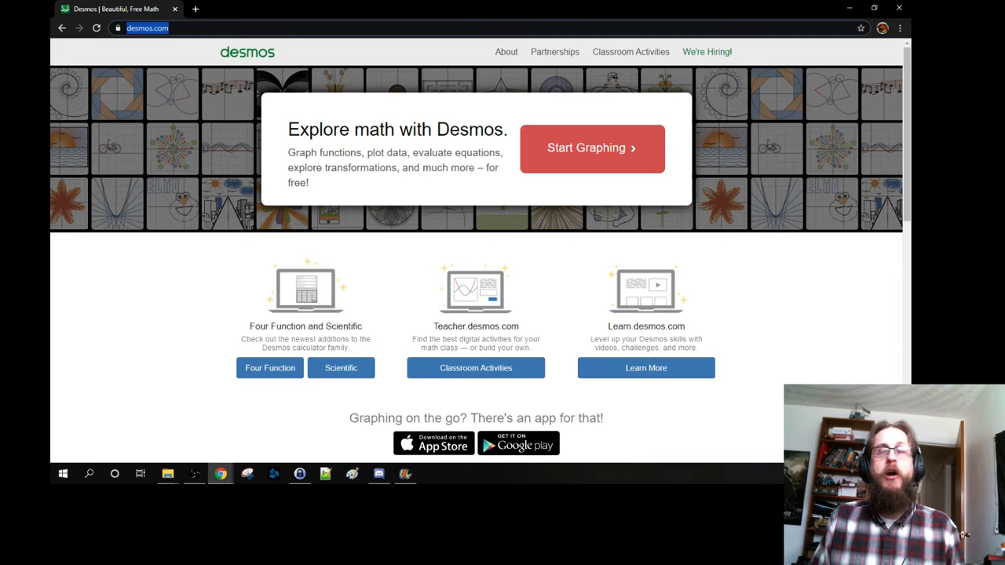
left_click(599, 150)
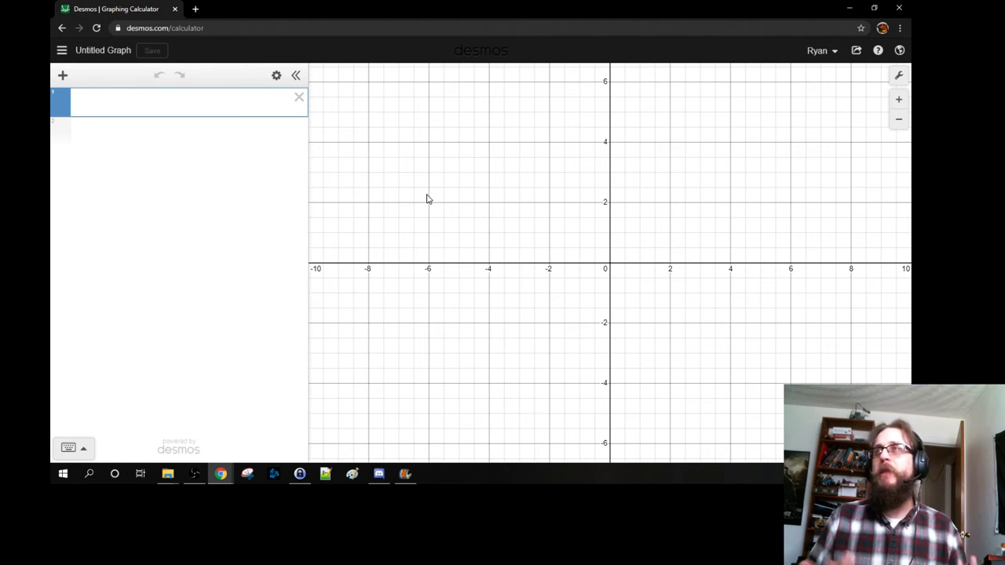
left_click(62, 79)
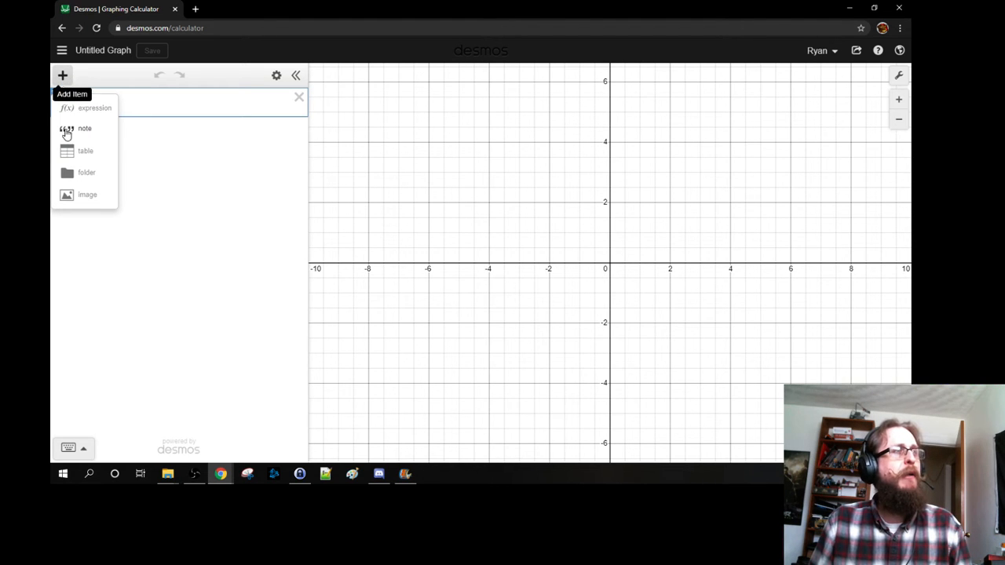
left_click(70, 133)
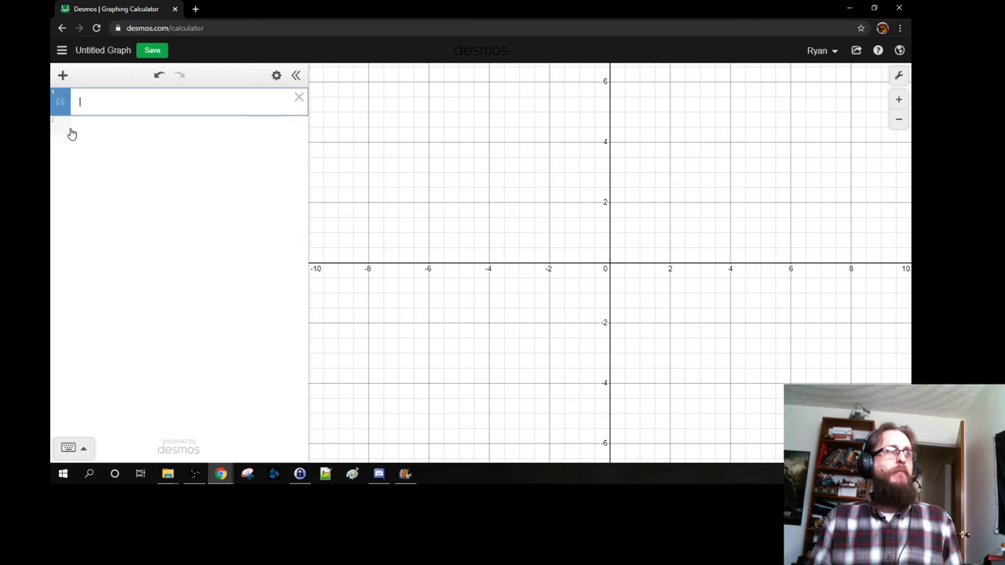
type("Th")
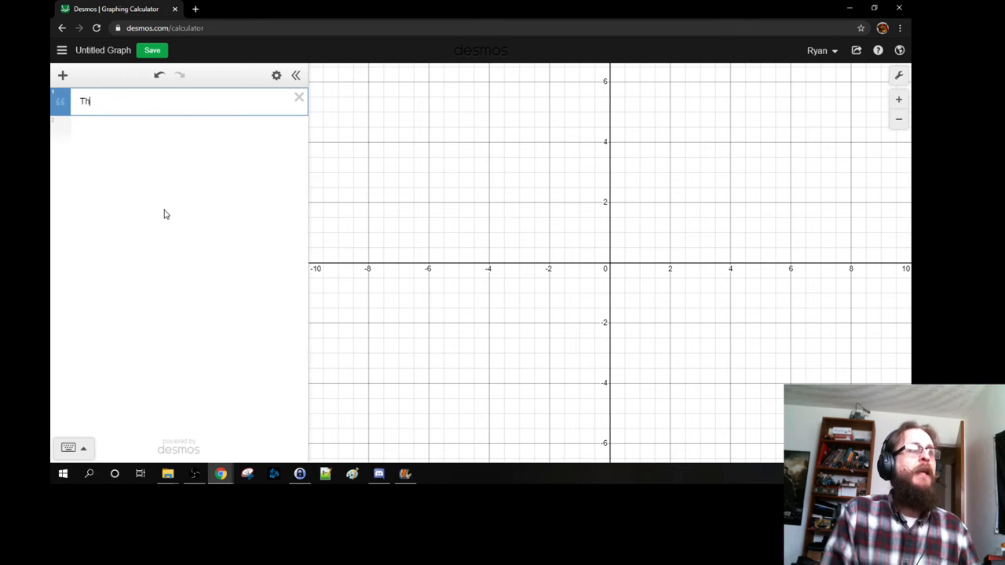
type("is is my ar")
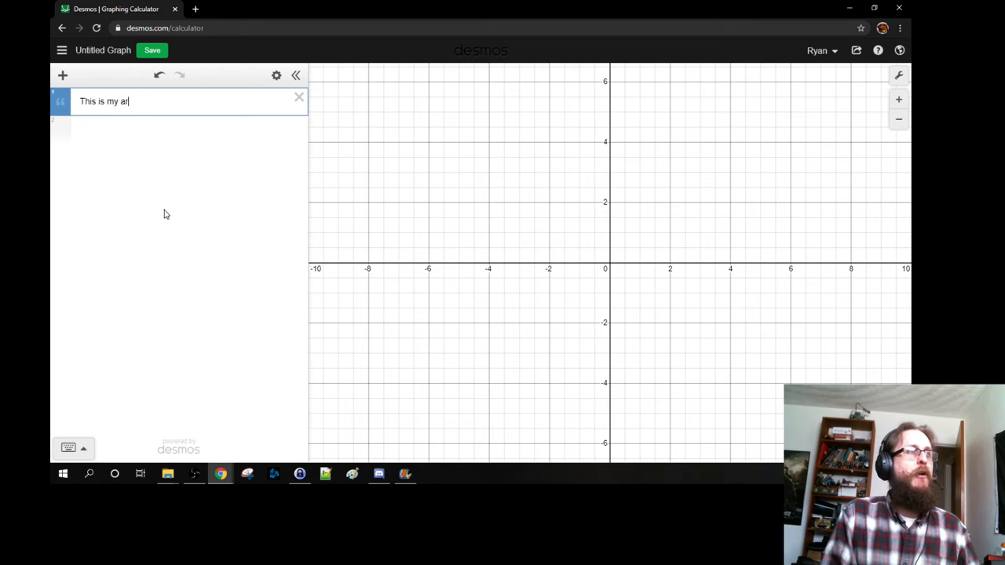
type("t project")
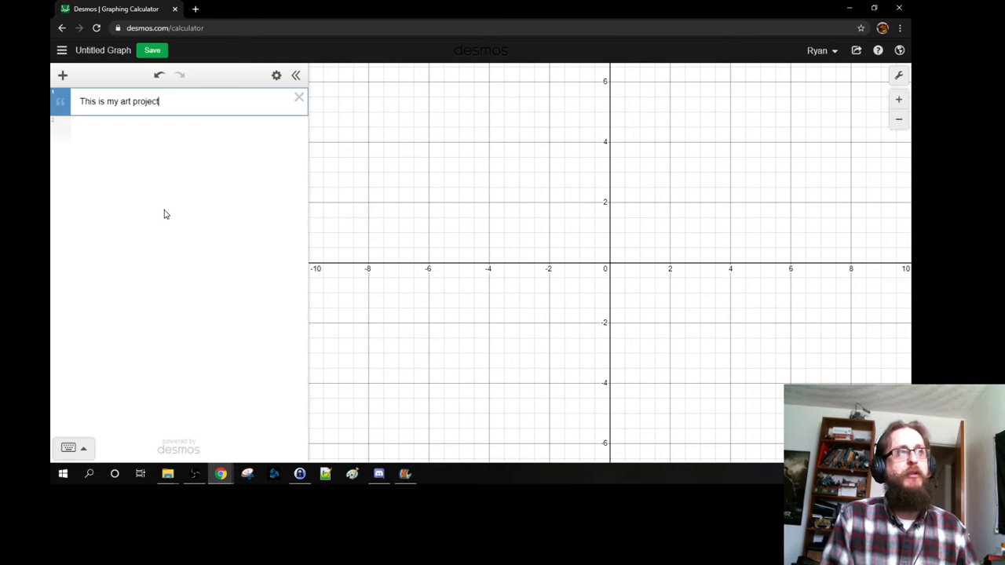
key("Return")
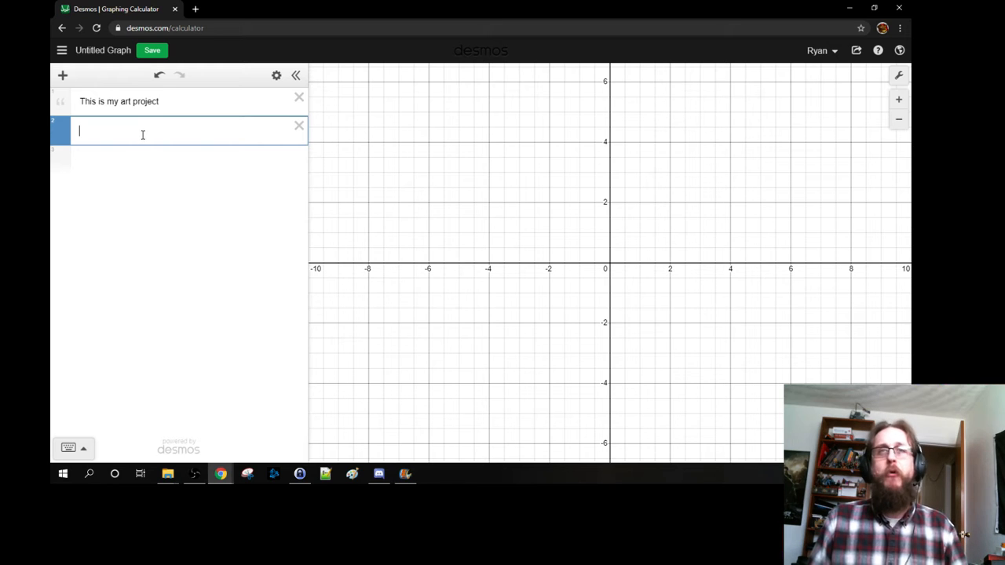
Add a folder named "Parent Functions" below the note and try collapsing and expanding it
left_click(63, 79)
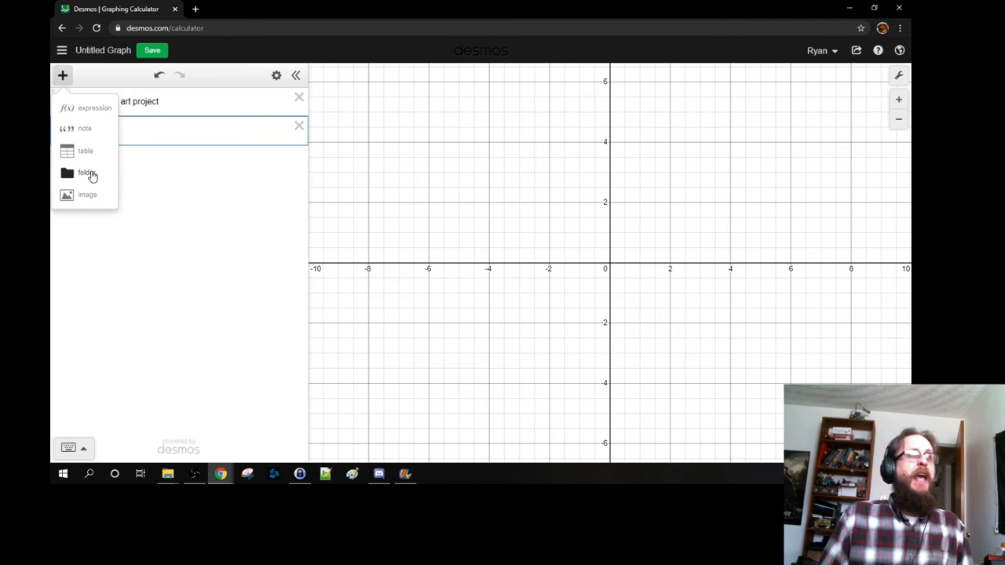
left_click(85, 174)
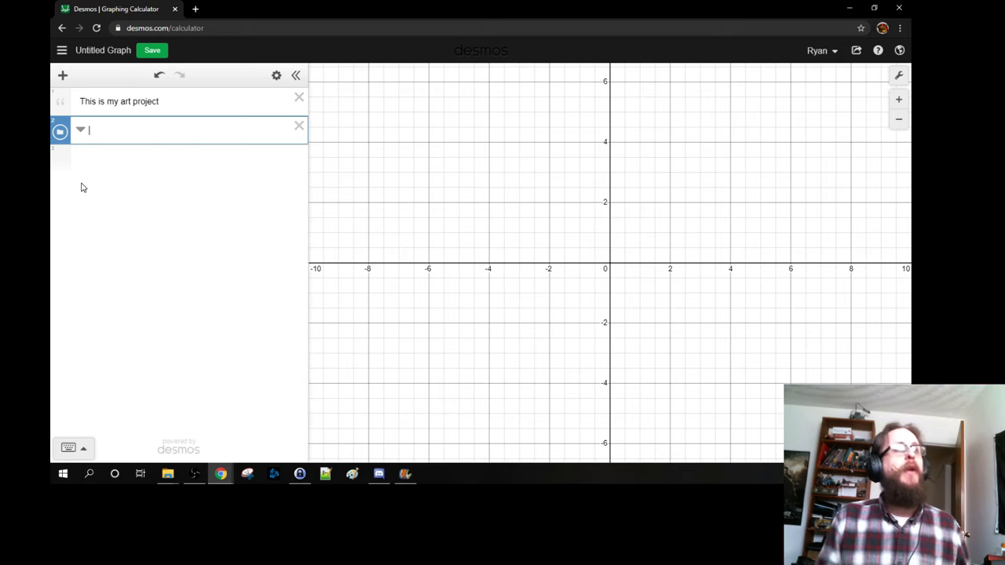
type("Pare")
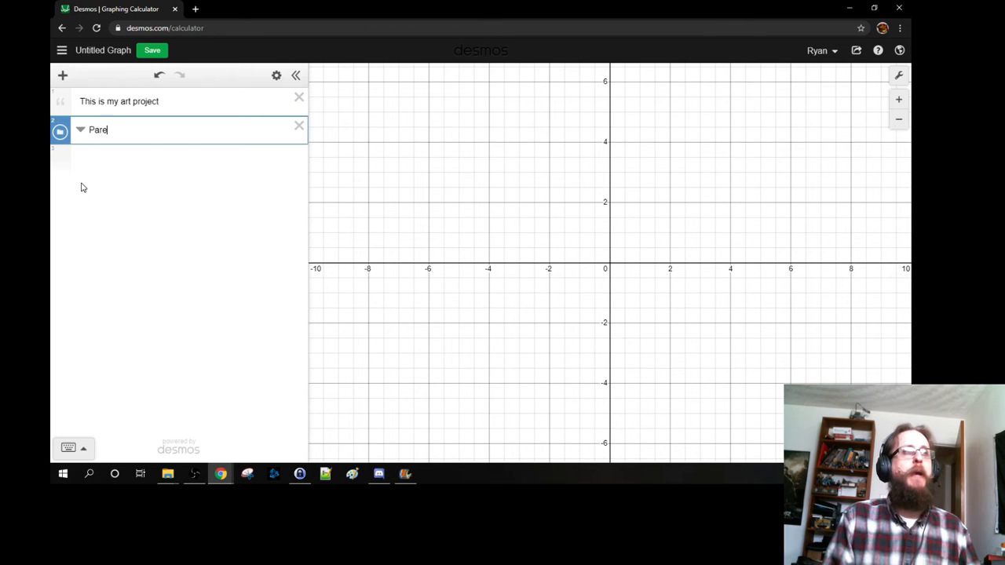
type("nt Function")
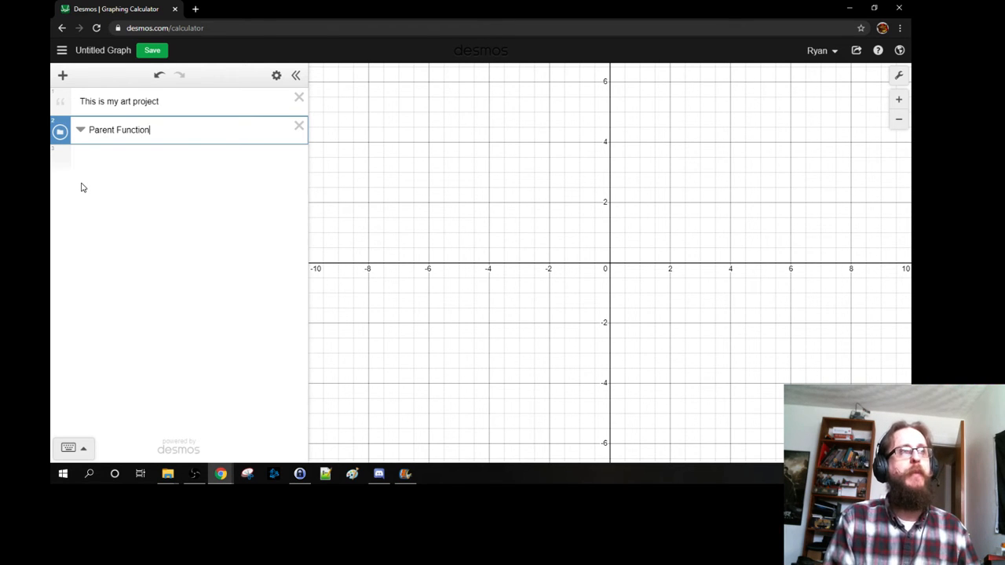
type("s")
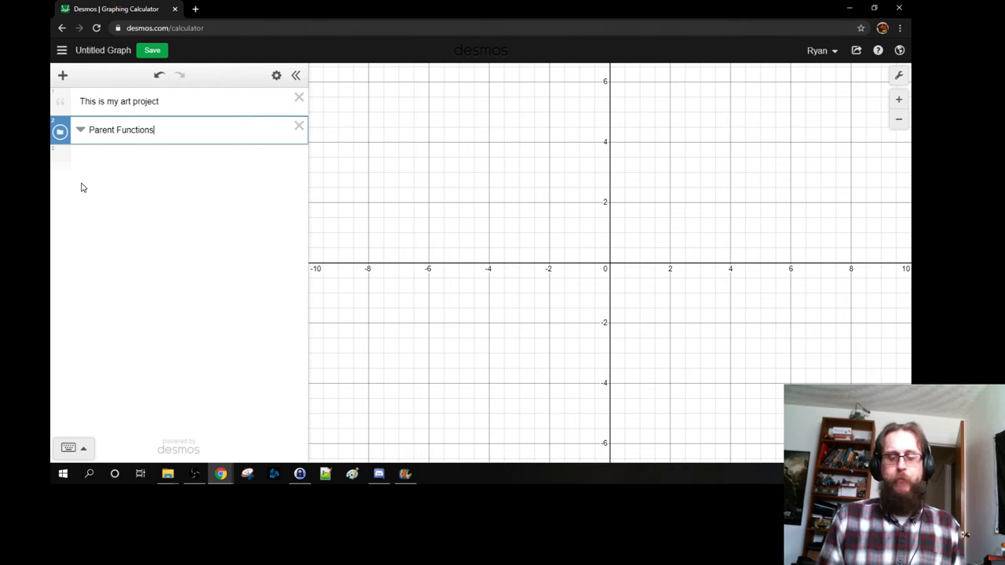
key("Return")
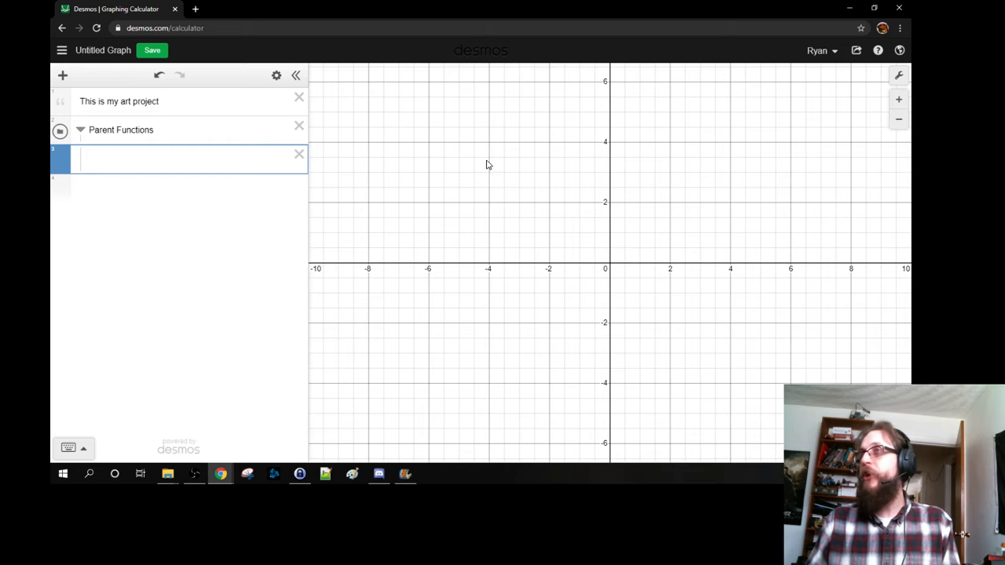
left_click(80, 130)
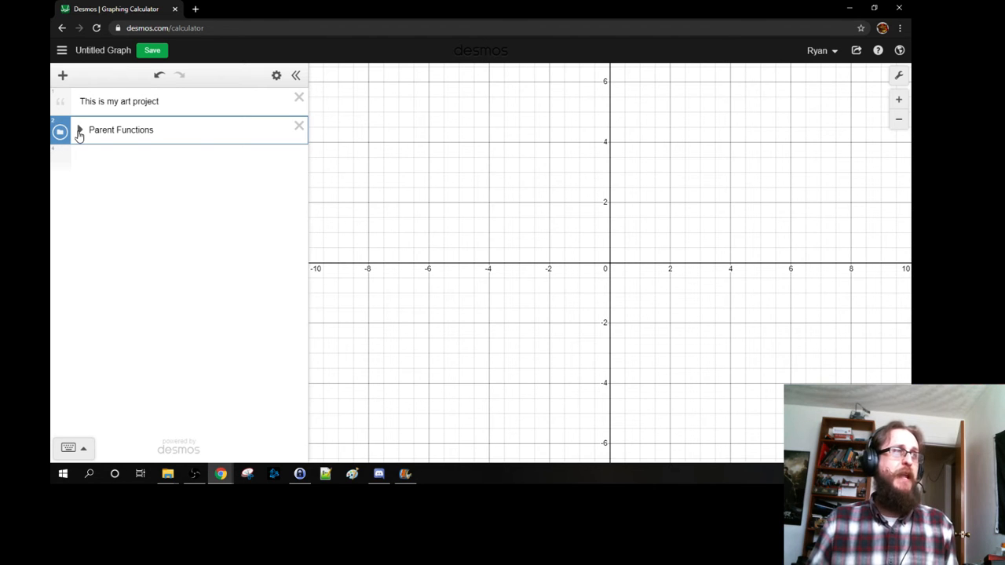
left_click(79, 131)
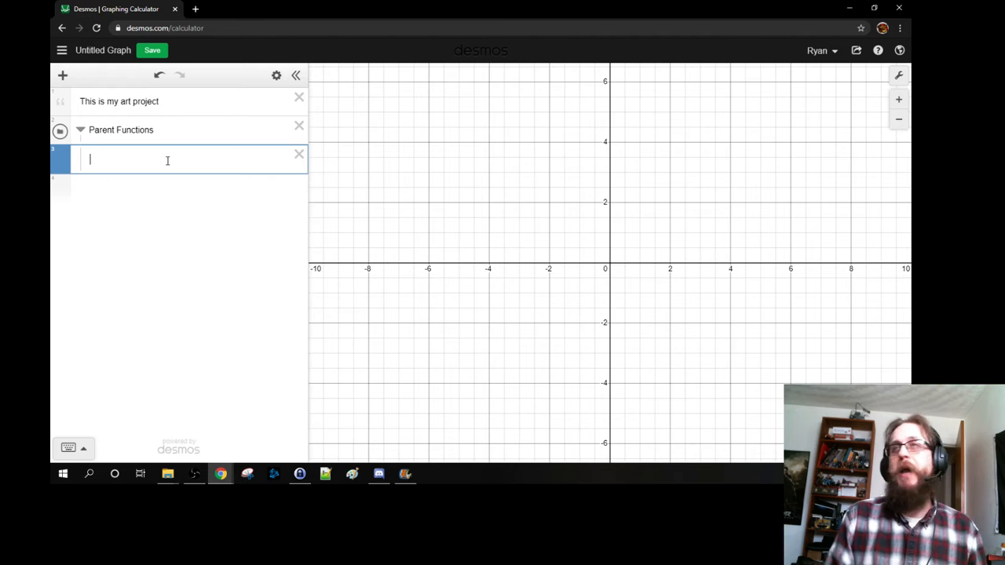
Define the linear parent function f_1(x) = x inside the Parent Functions folder
type("f")
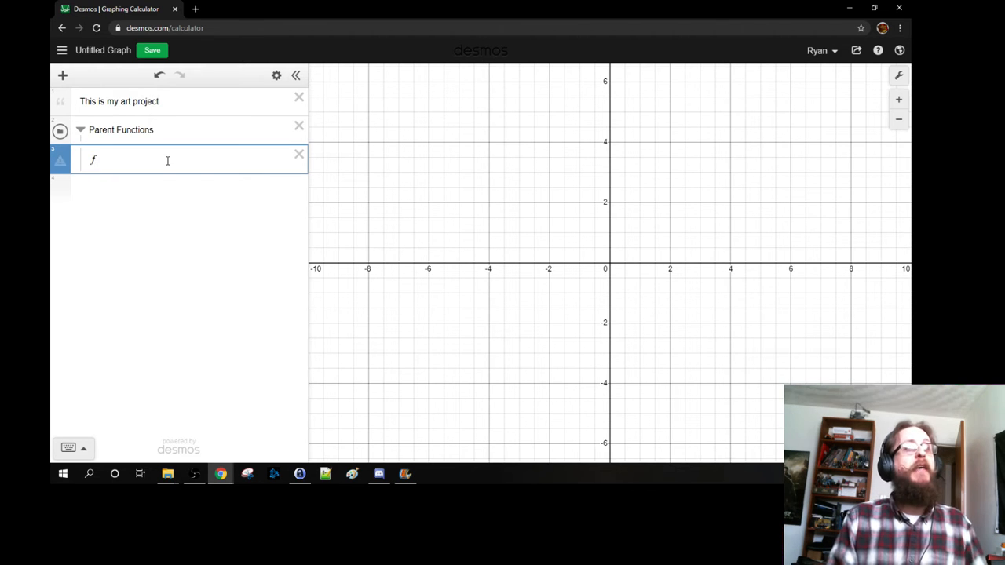
type("_1")
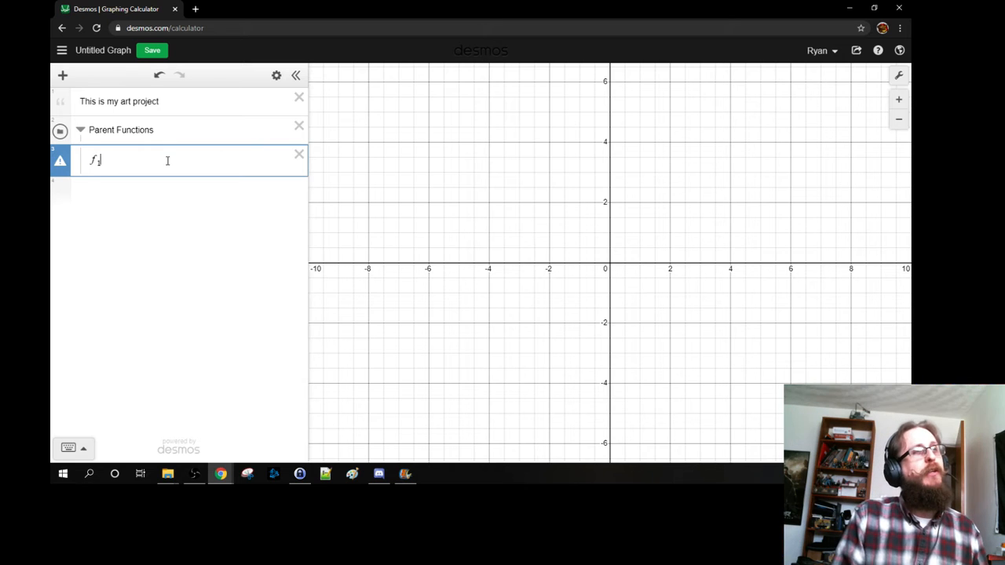
type("(")
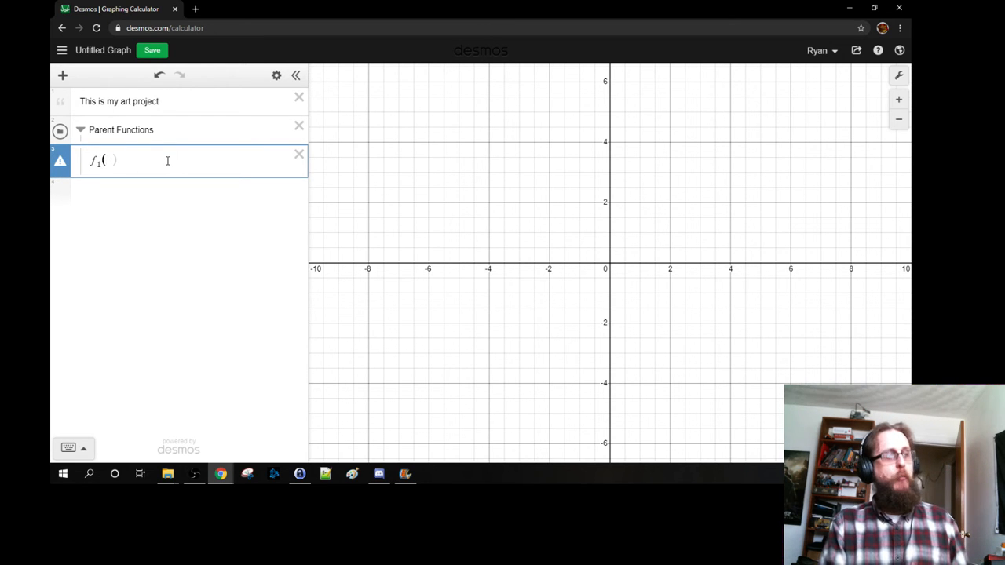
type("x)")
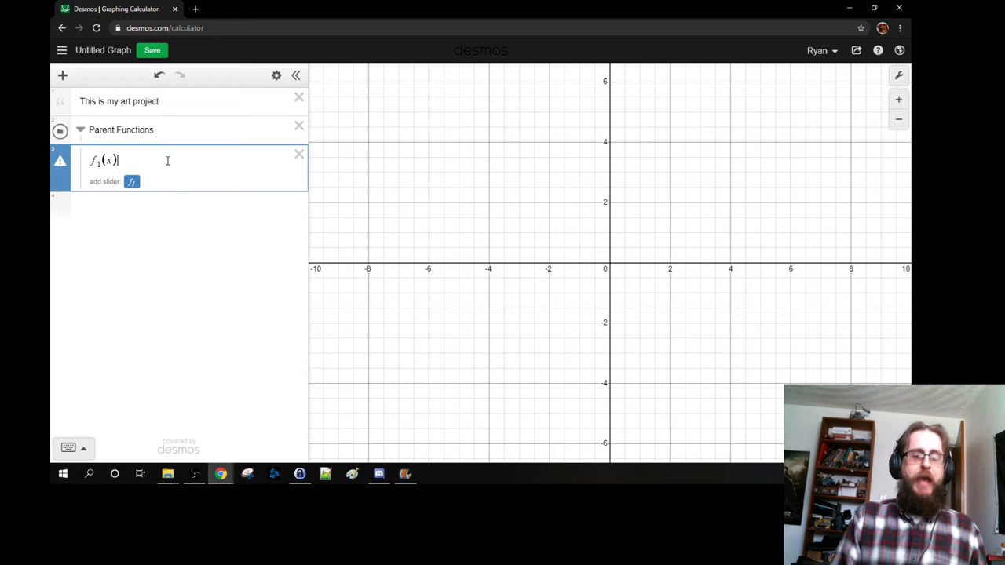
type("=")
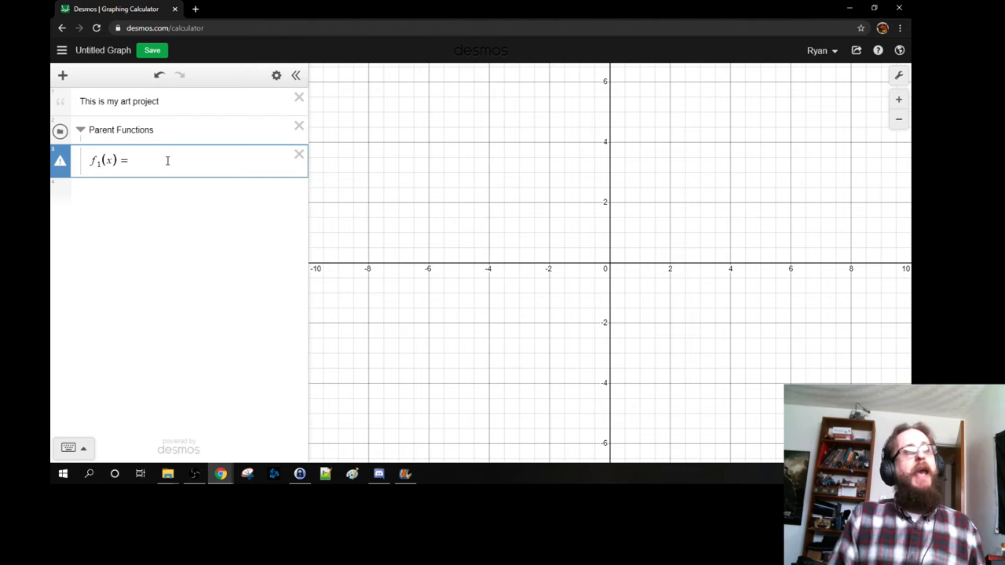
type("x")
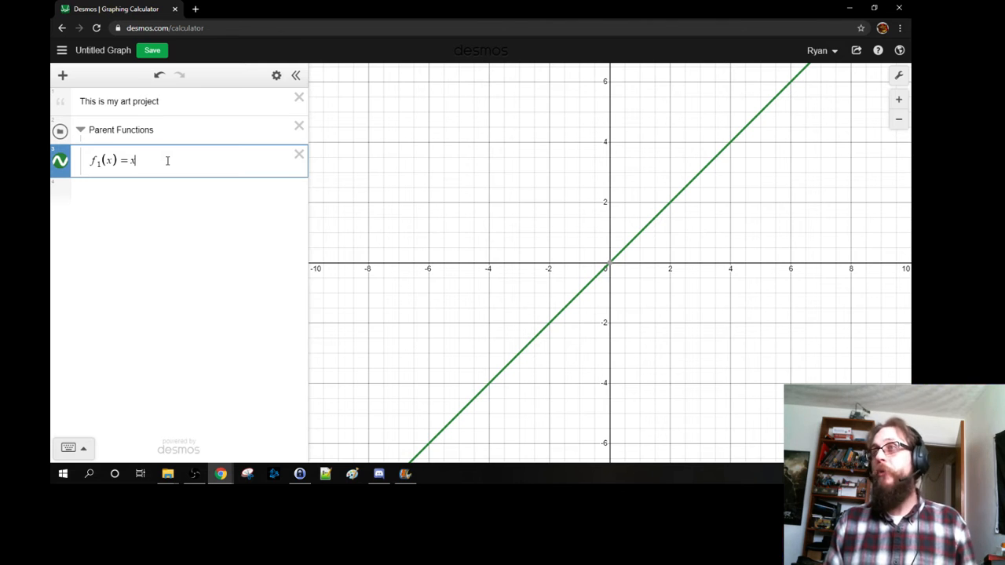
Try changing the linear function to 2x + 3 and restore it to x
key("Left")
type("2x ")
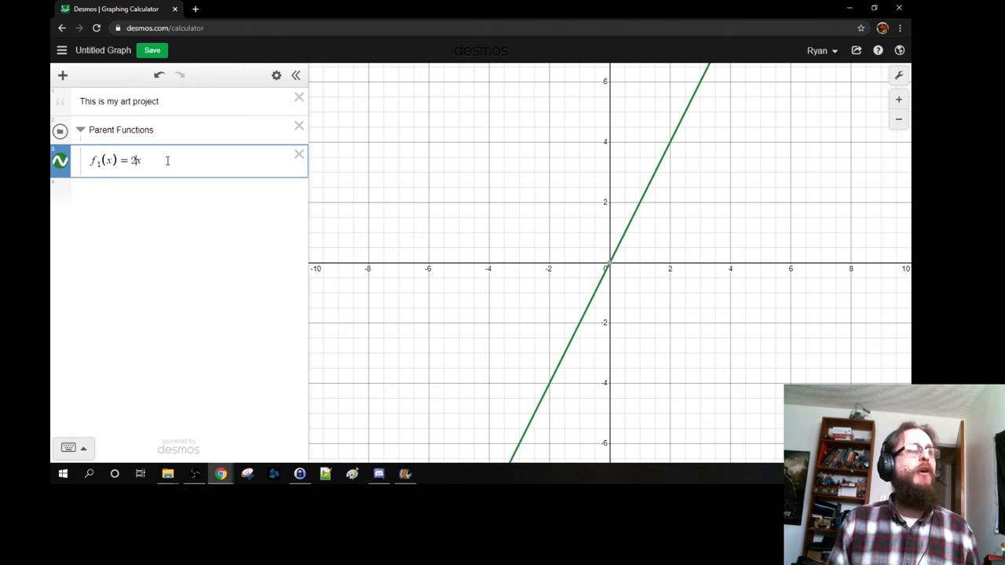
type("+ 3")
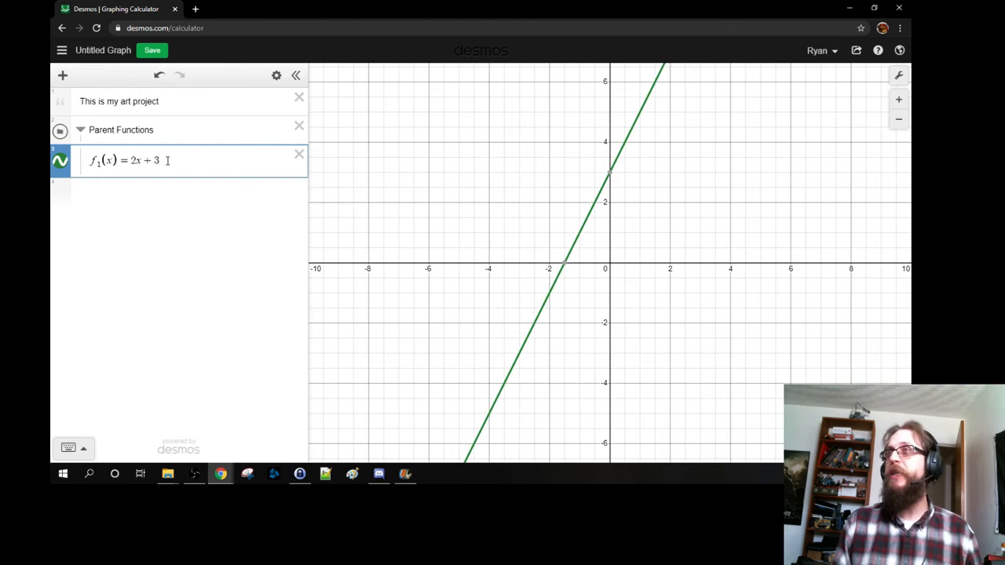
key("BackSpace")
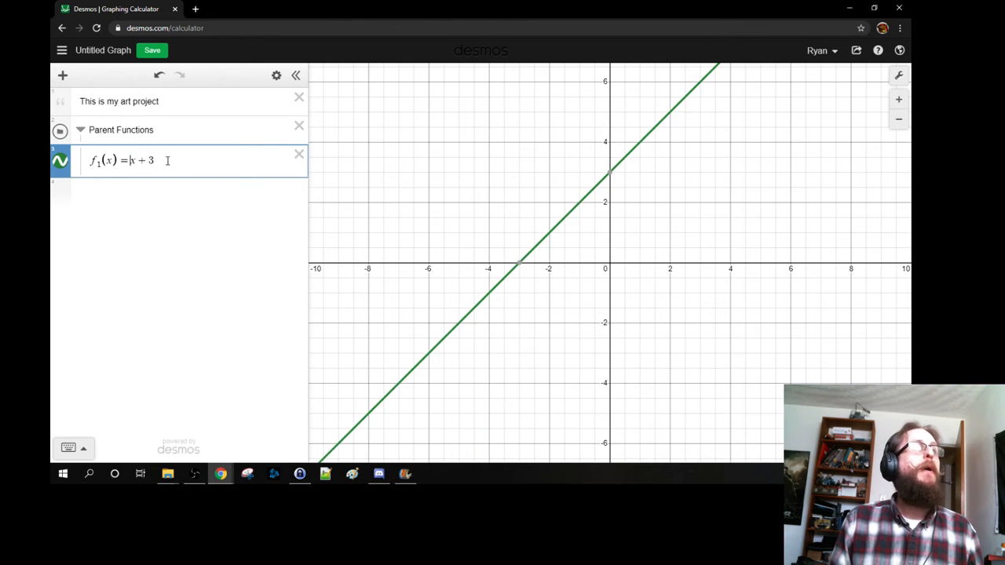
key("Right")
key("Delete")
key("Delete")
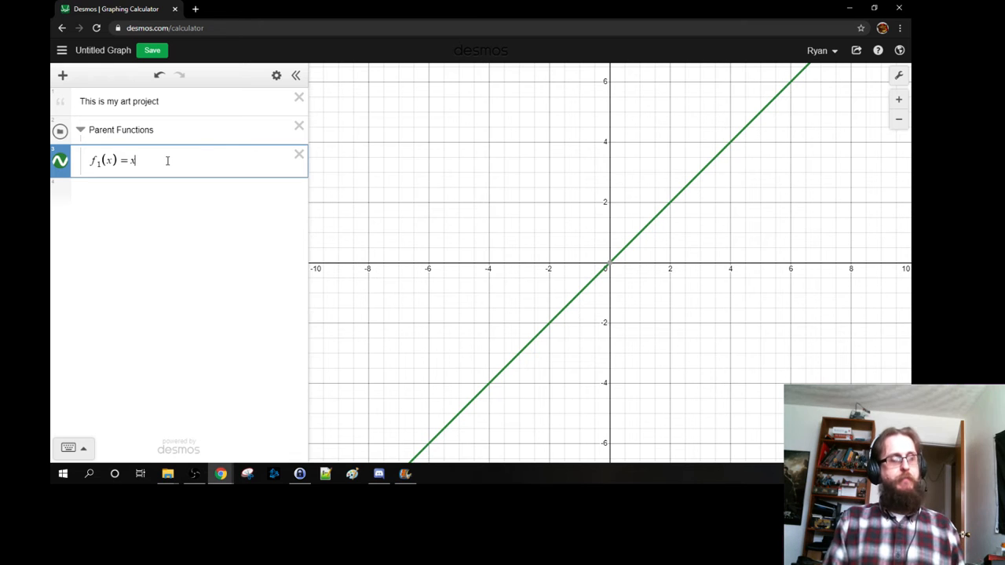
Add the quadratic parent function f_2(x) = x^2 below the linear function in the folder
key("Return")
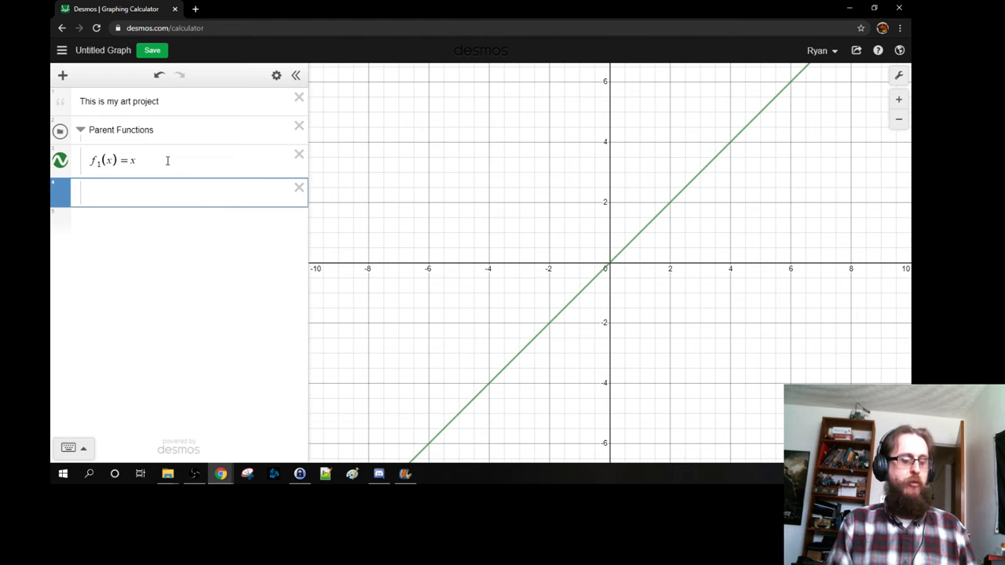
type("f_2")
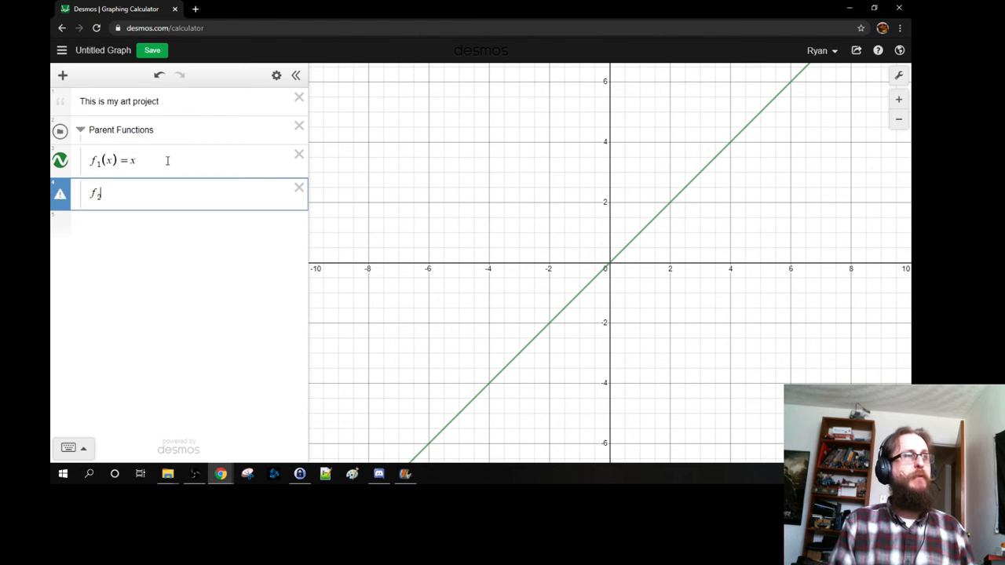
type("(x)")
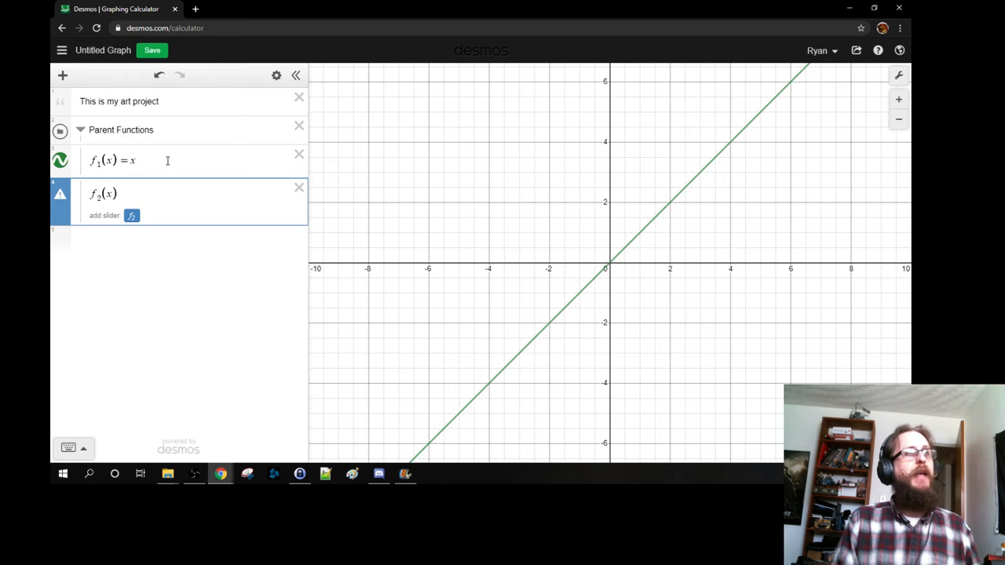
type("=")
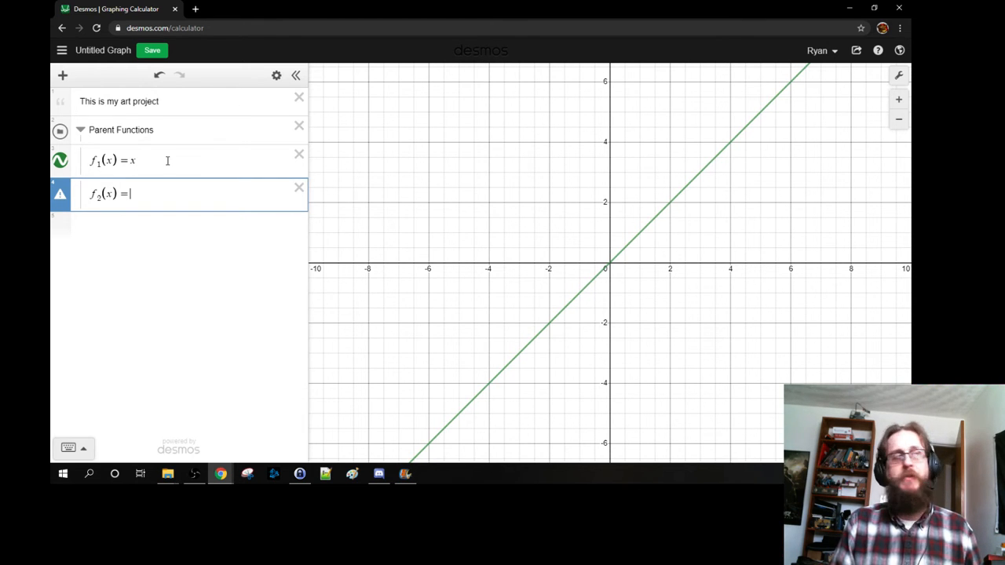
type("x")
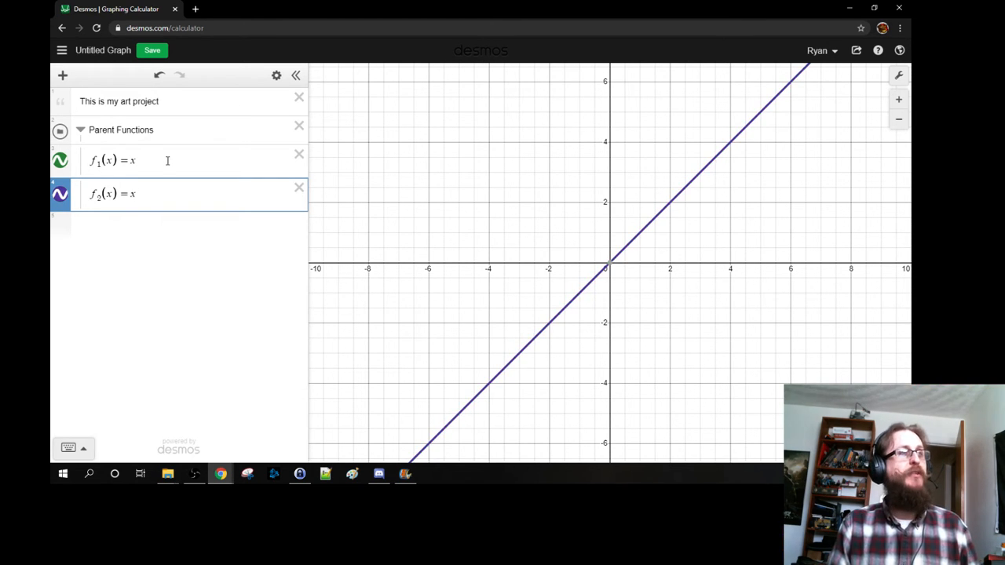
type("^2")
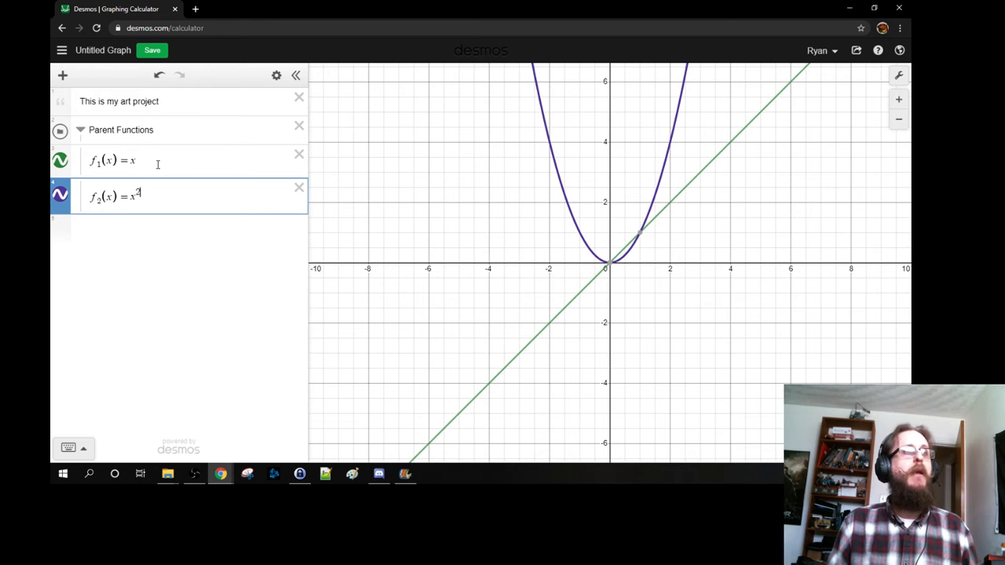
Examine the exponent options on the on-screen math keypad and hide the keypad again
left_click(77, 449)
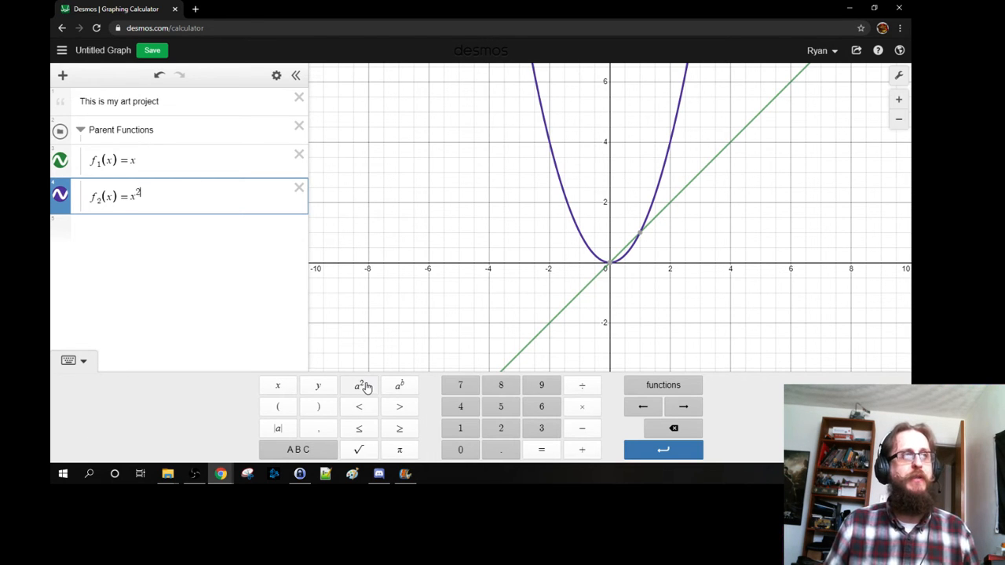
left_click(403, 386)
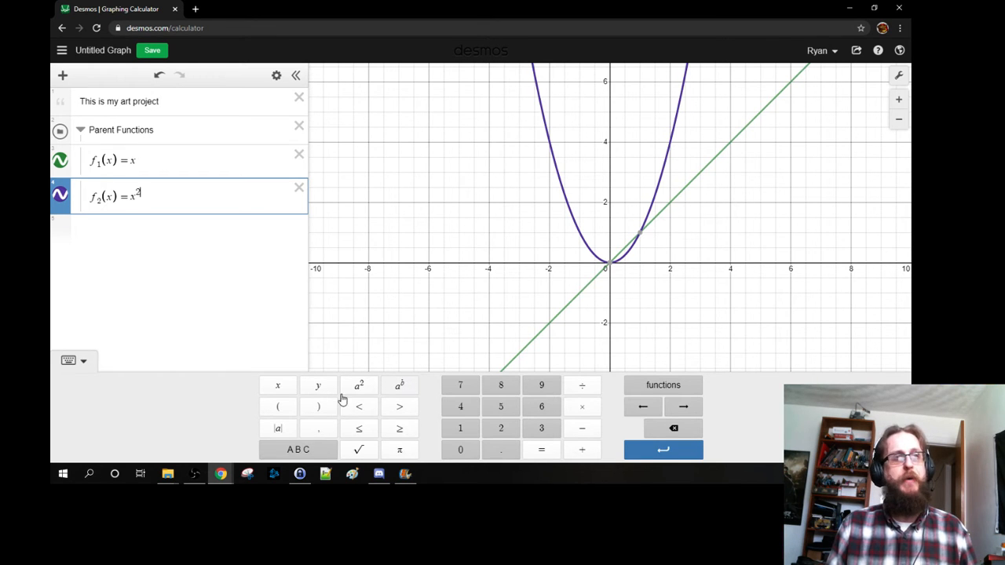
left_click(68, 360)
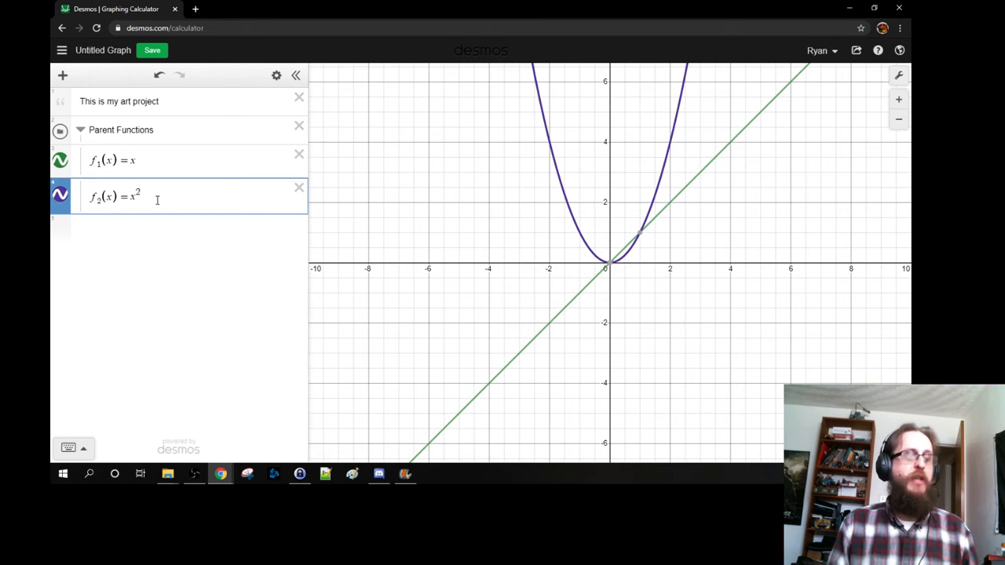
Try extending the quadratic function to x^2 + 2x + 3 and restore it to x^2
key("Right")
type("+2x")
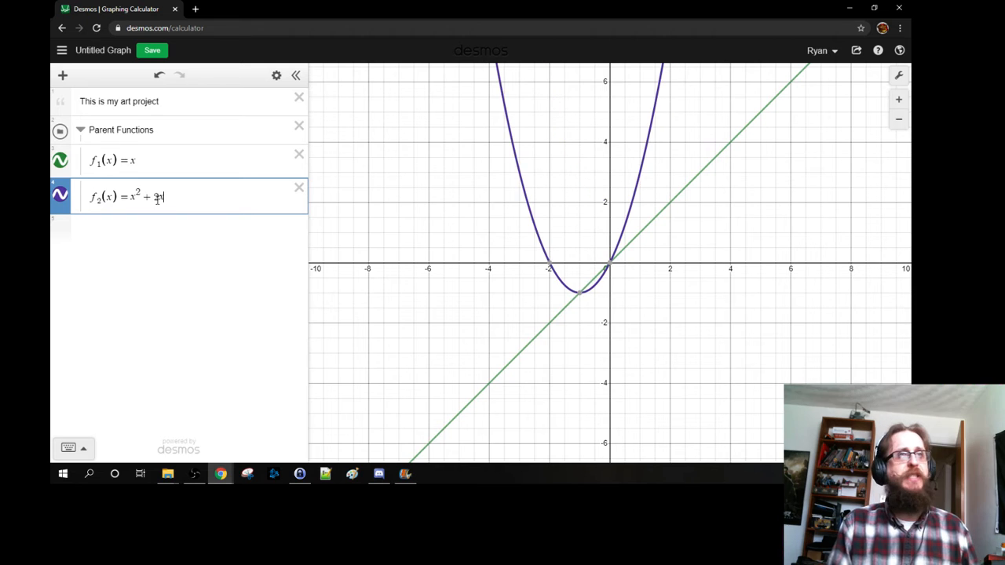
type("+3")
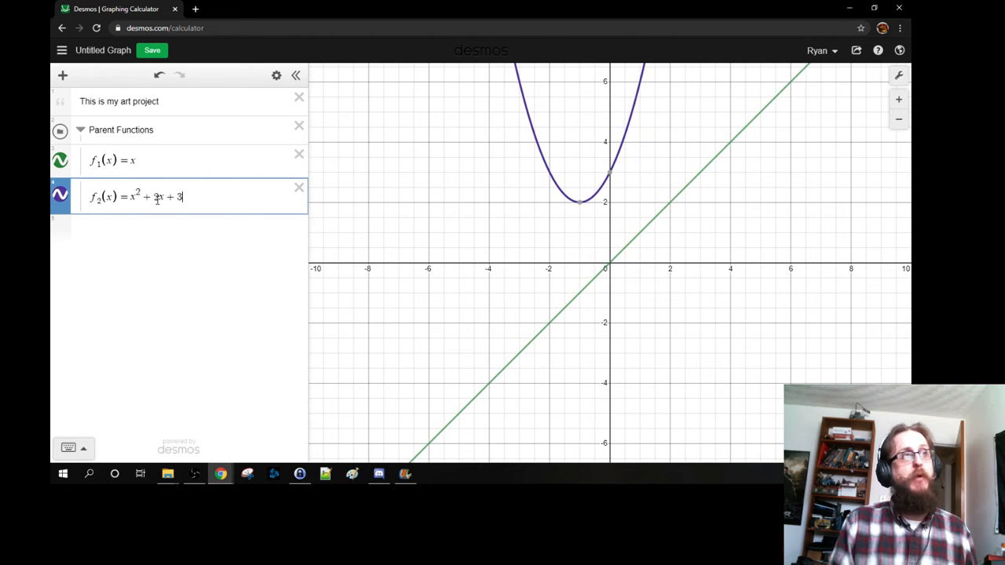
key("BackSpace")
key("BackSpace")
key("BackSpace")
key("BackSpace")
key("BackSpace")
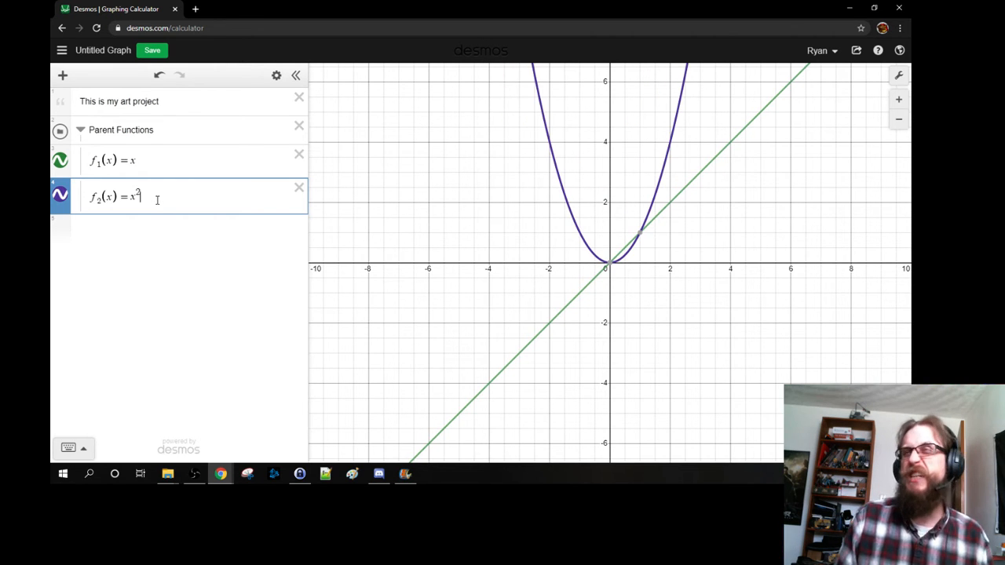
Add the cubic parent function f_3(x) = x^3 below the quadratic function in the Parent Functions folder
key("Return")
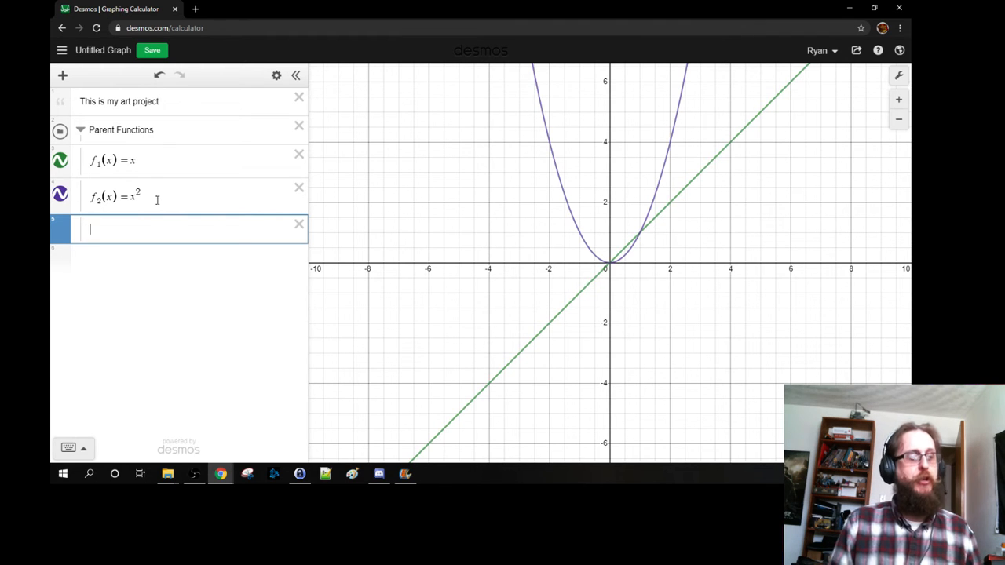
type("f_3")
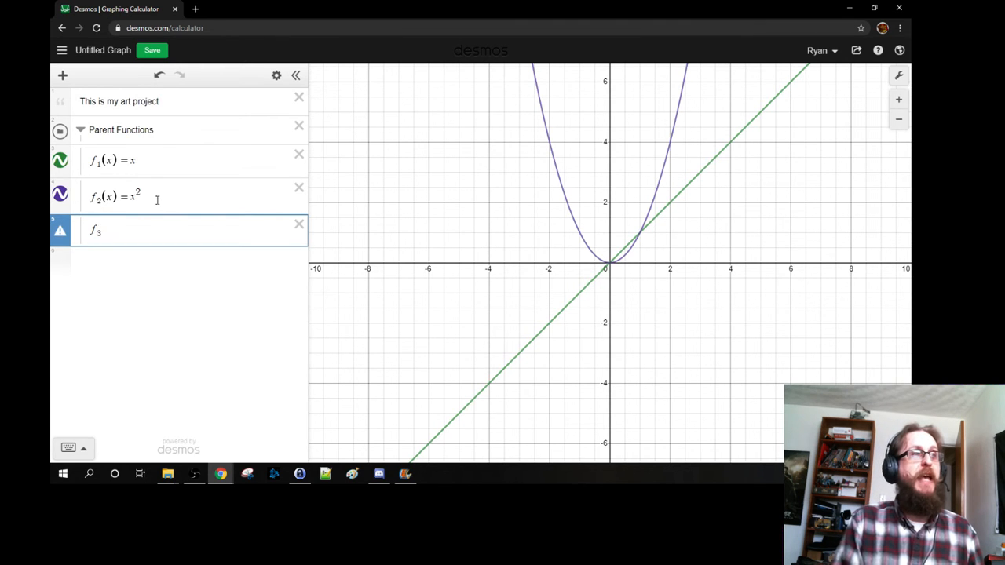
type("(x)=")
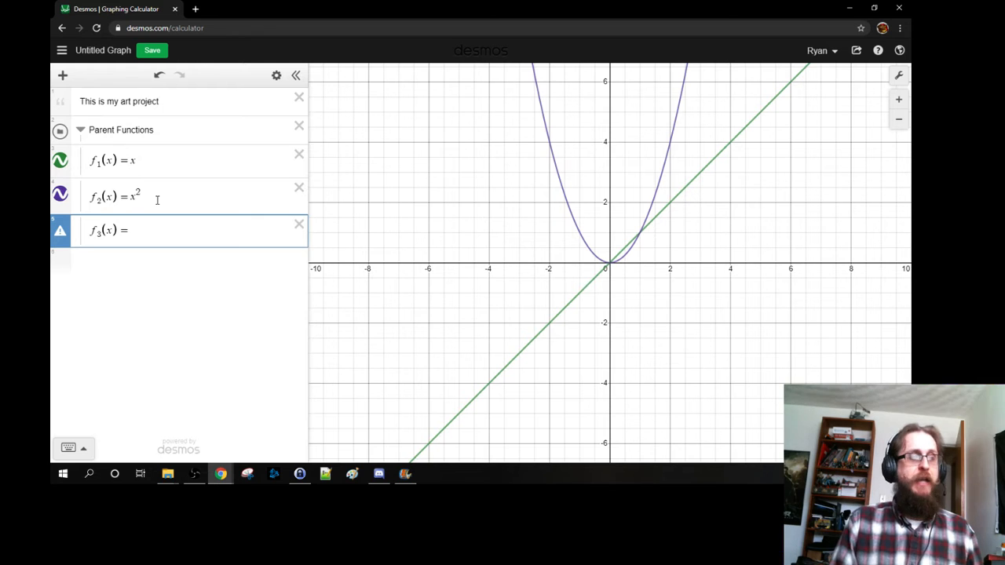
type("x")
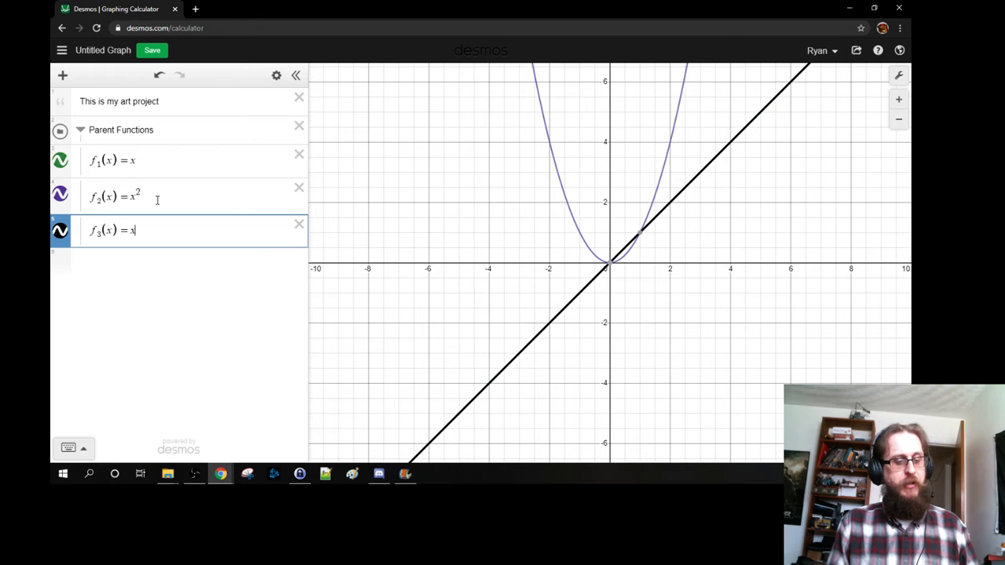
type("^3")
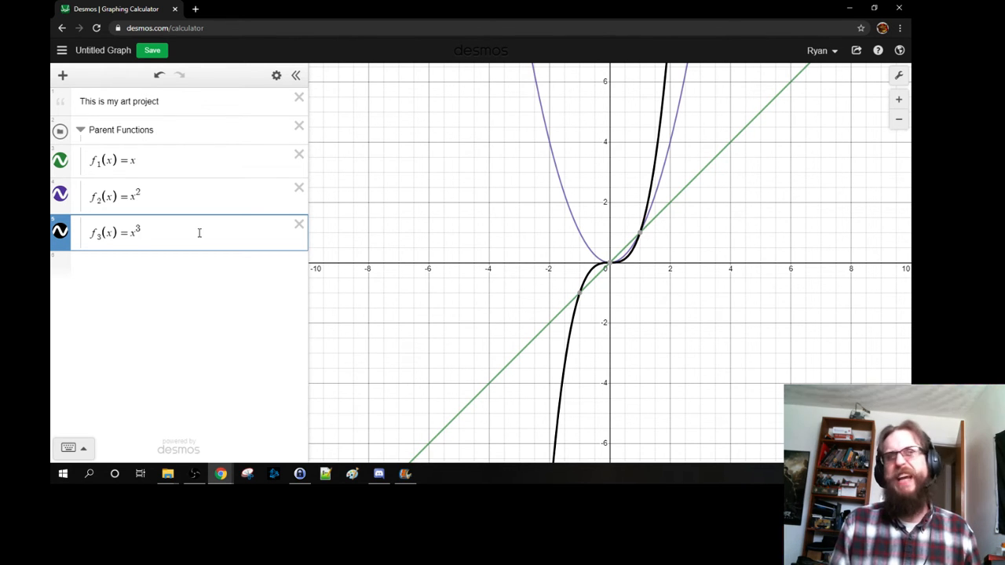
Add the square root parent function f_4(x) = √x below the cubic function, with the on-screen math keypad shown
key("Return")
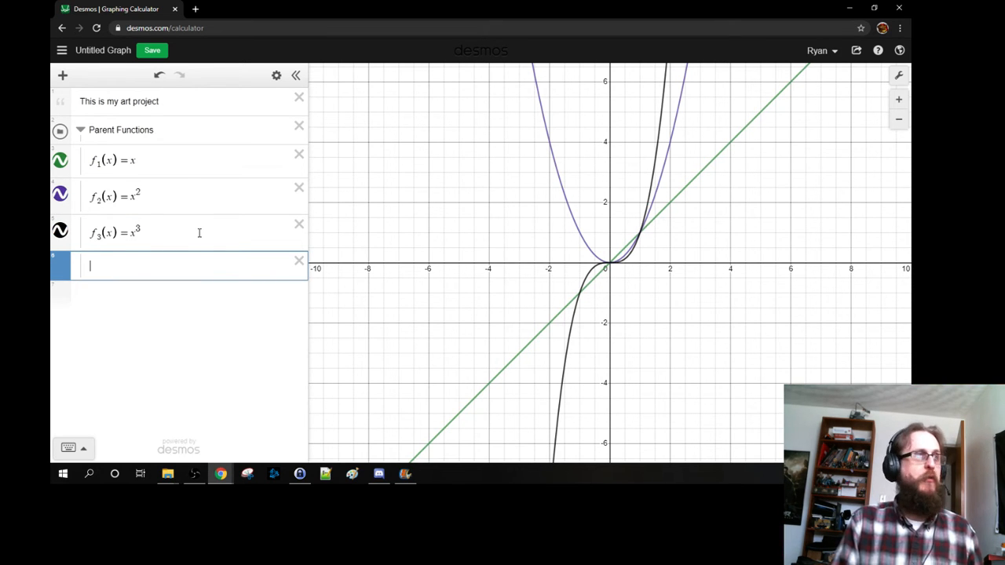
type("f")
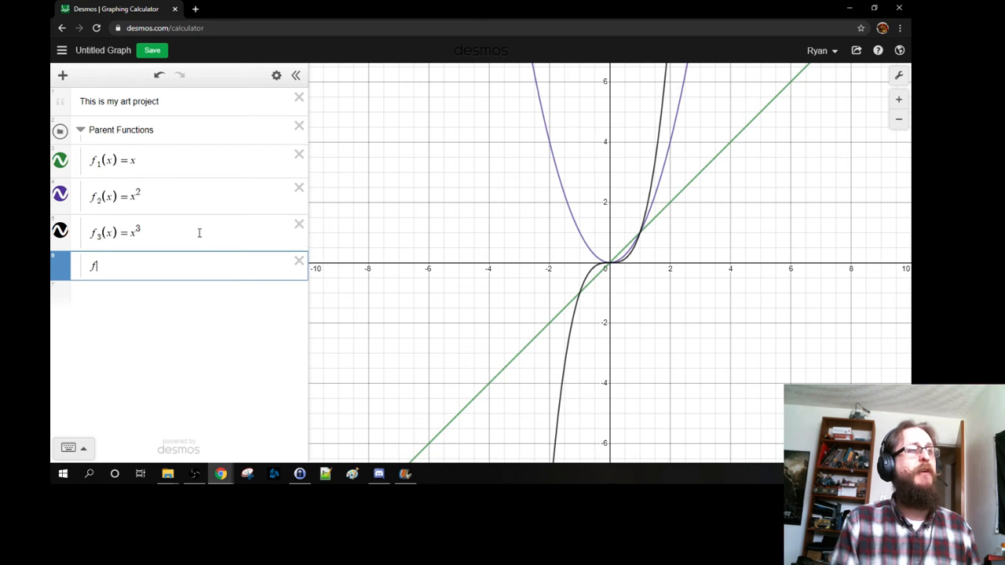
type("4(x) =")
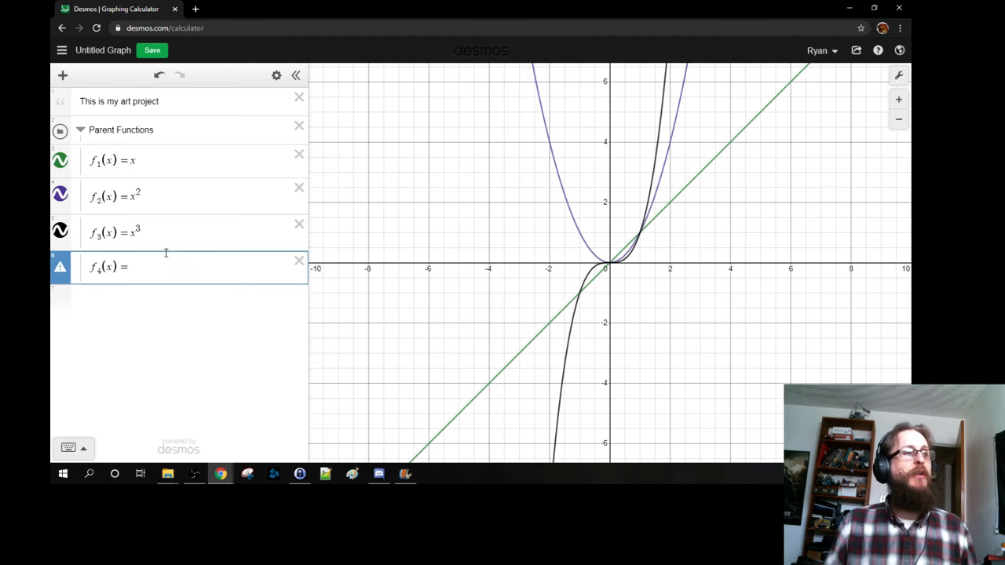
left_click(75, 447)
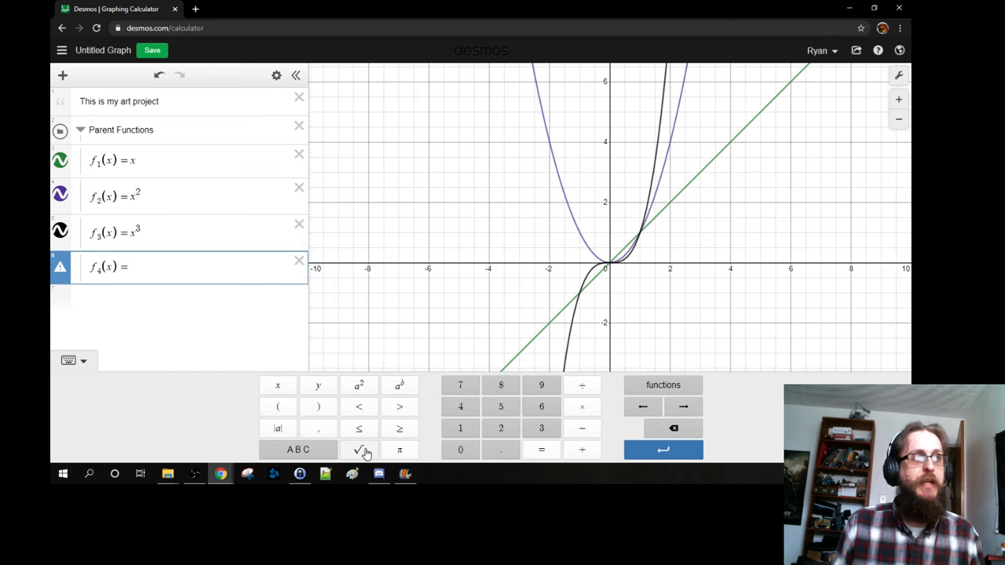
type("s")
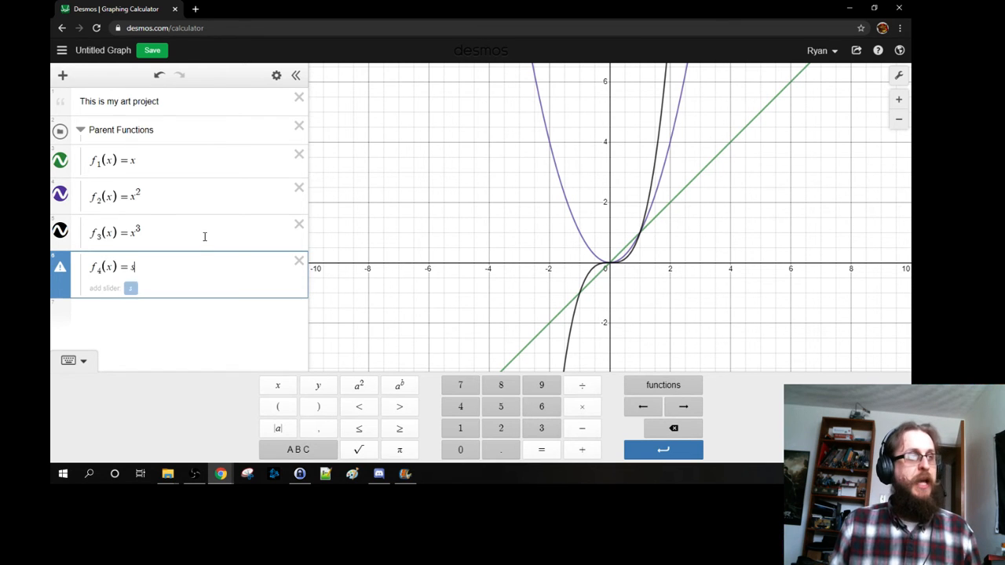
type("qrt")
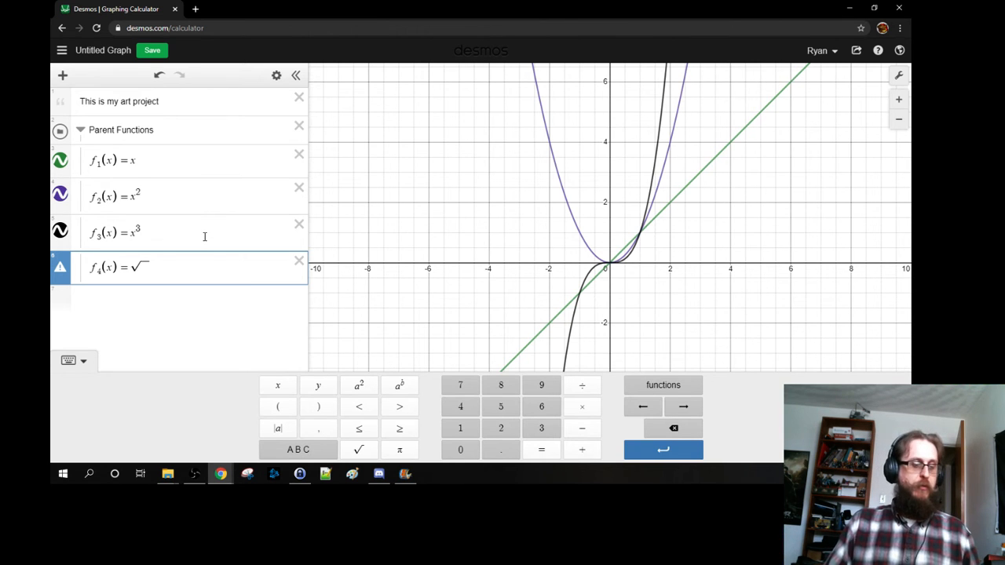
type("x")
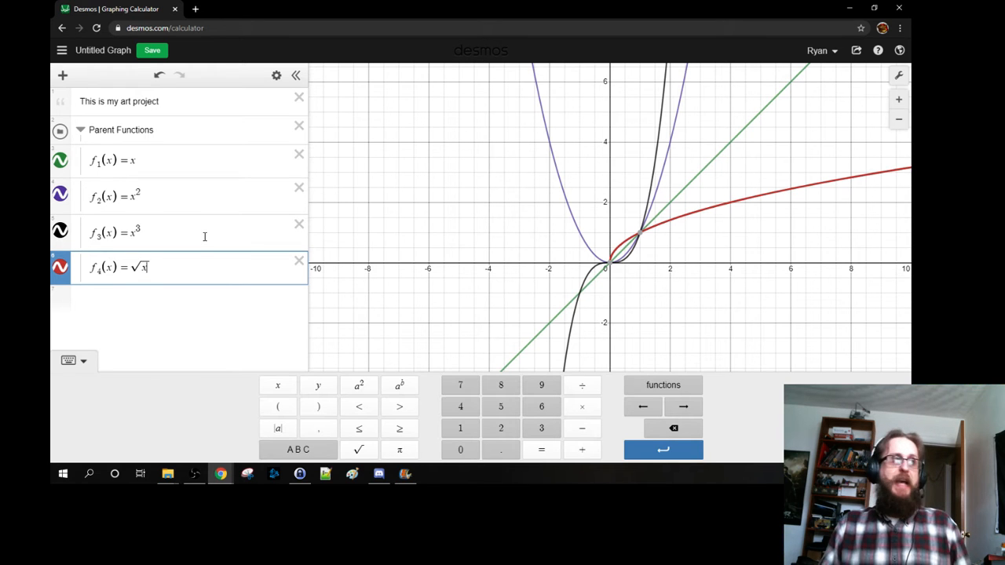
Add the reciprocal parent function f_5(x) = 1/x below the square root function
left_click(176, 299)
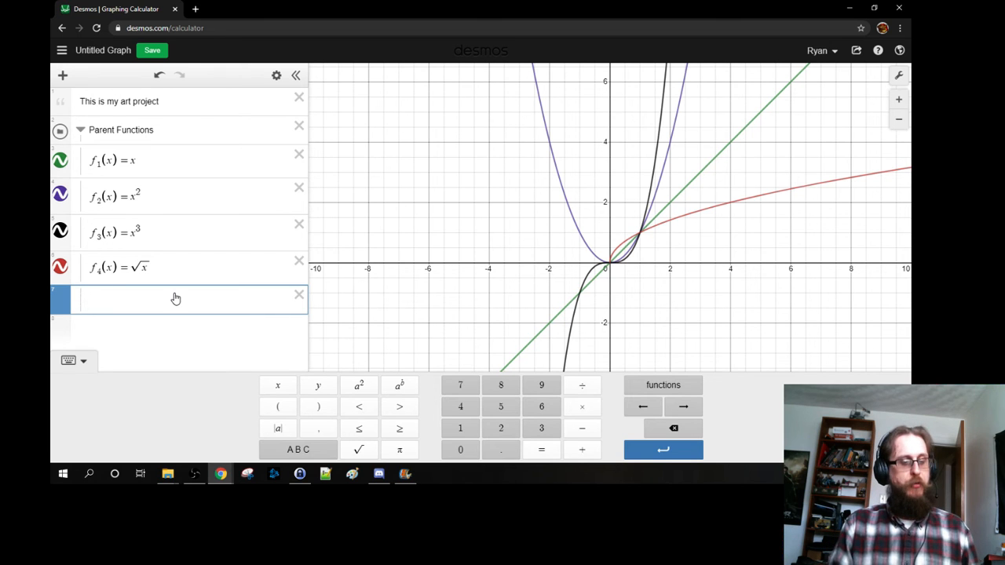
type("f")
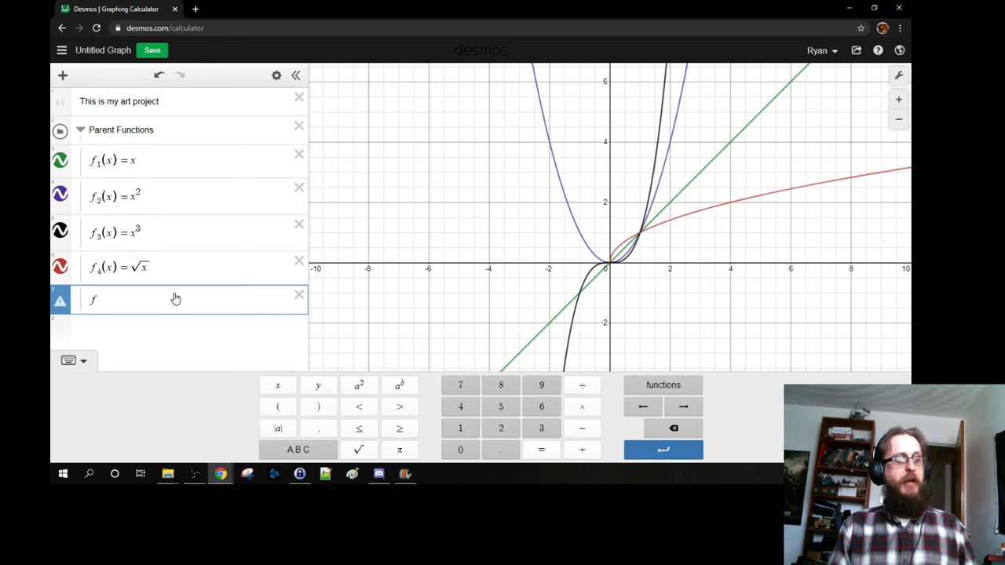
type("_5(x) =")
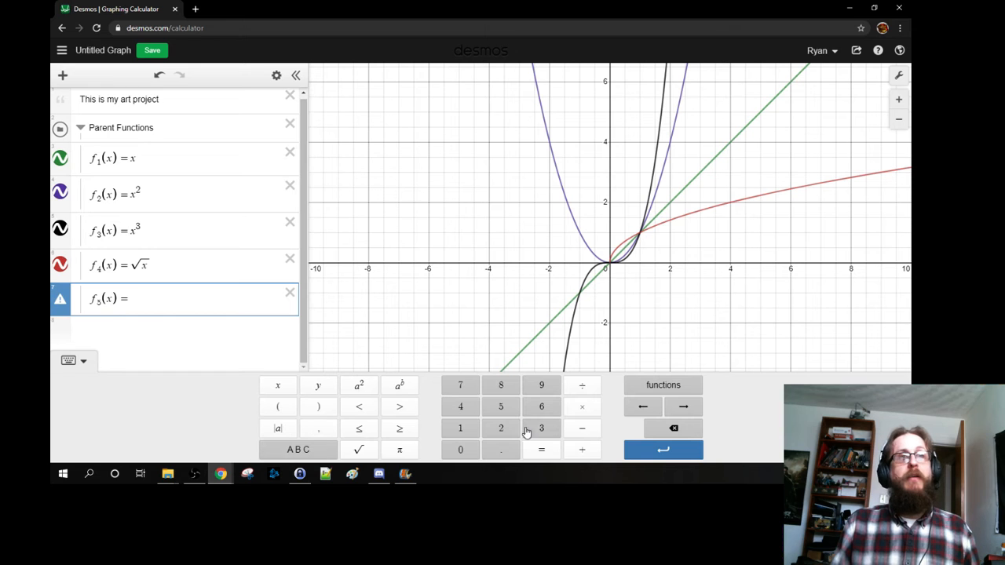
type("1")
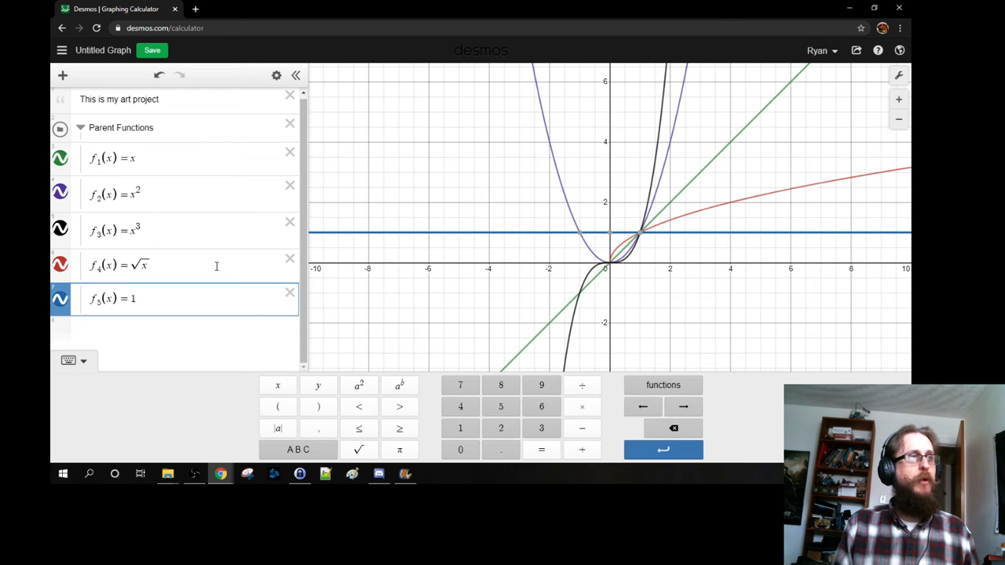
type("/")
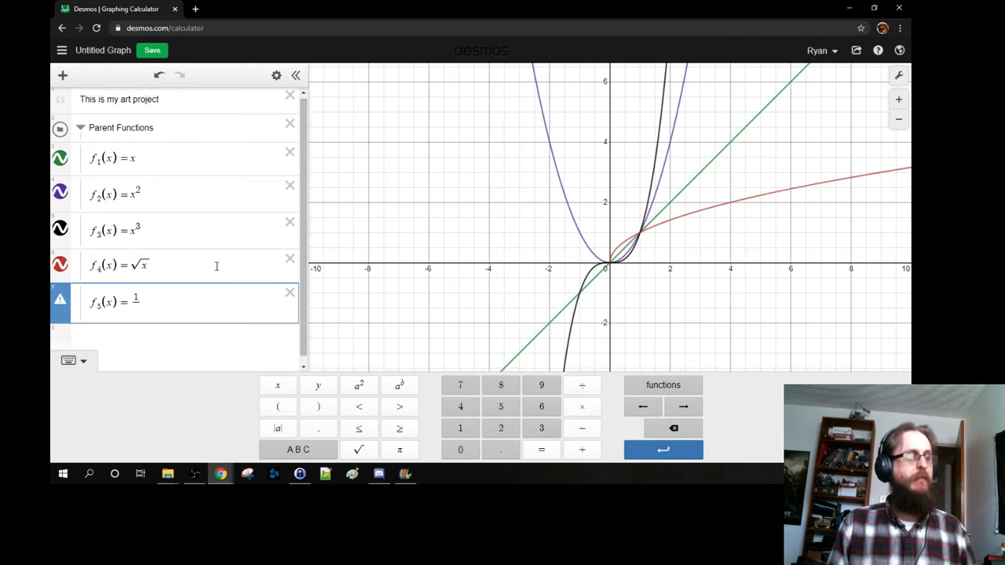
type("x")
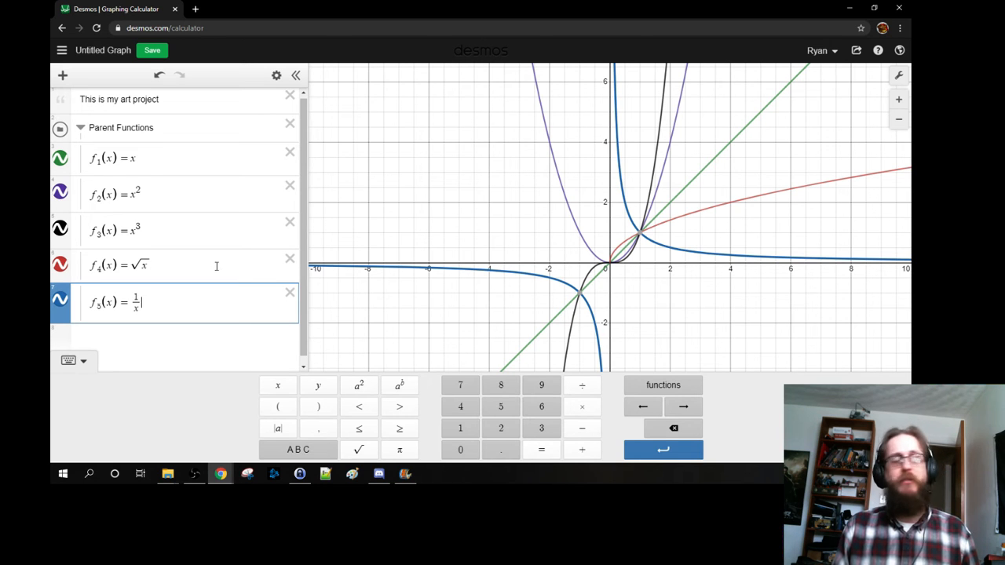
Add the exponential parent function f_6(x) = 2^x below the reciprocal function
key("Return")
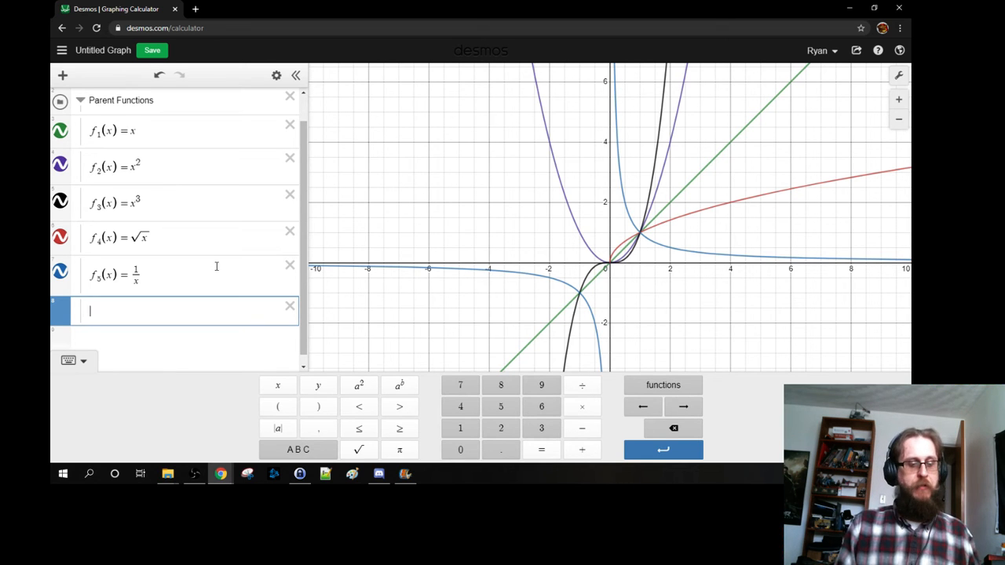
type("f")
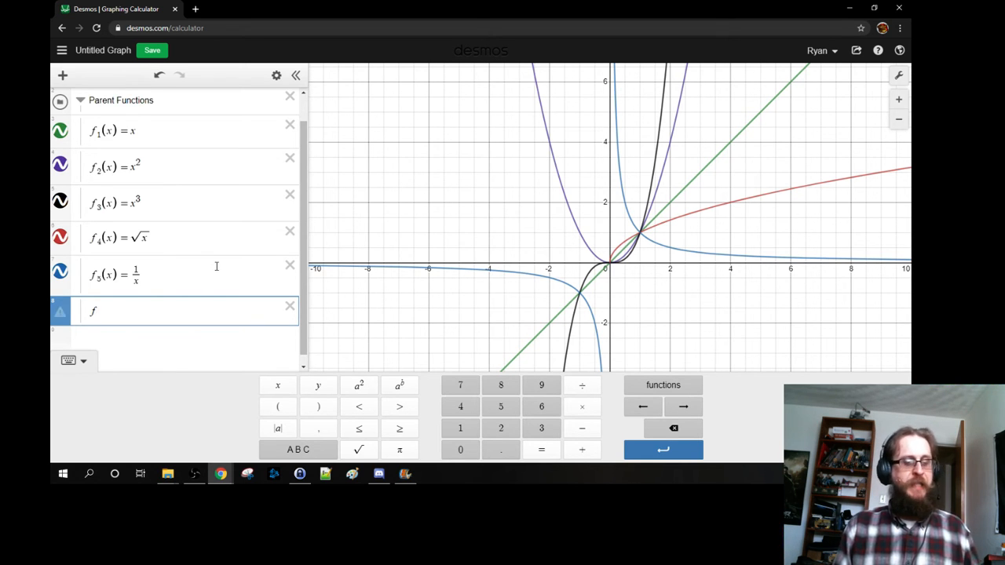
type("_6(x) ")
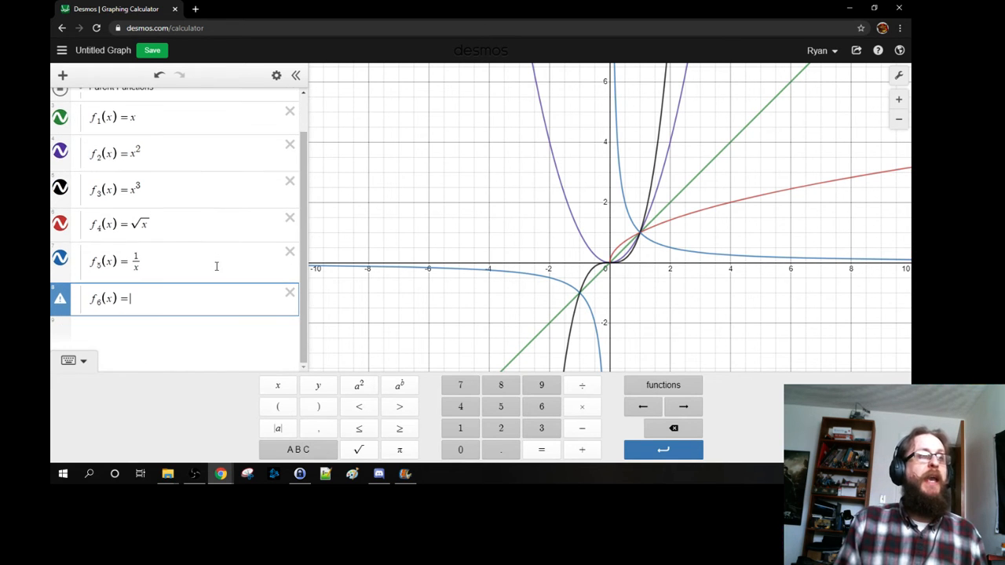
type("=")
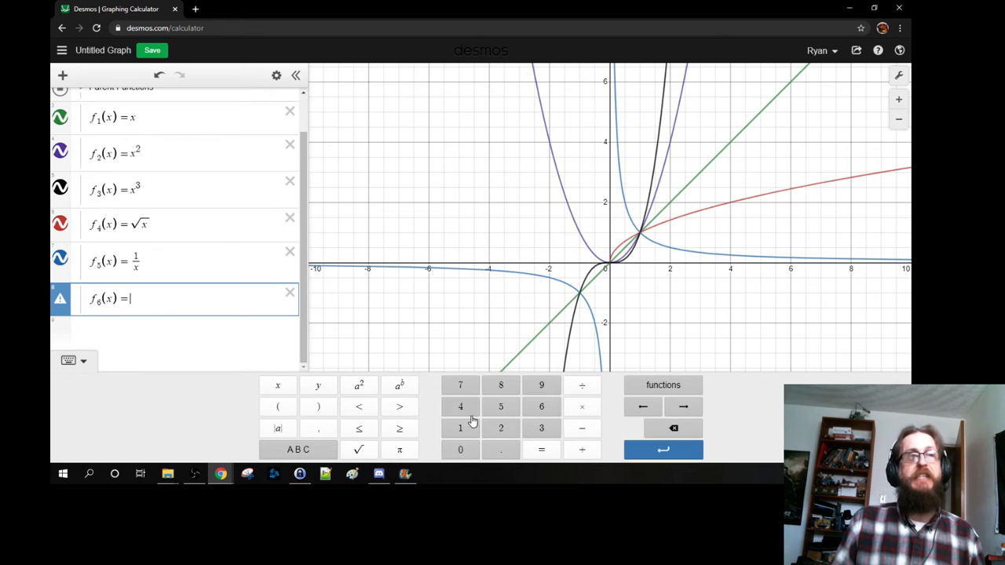
left_click(507, 436)
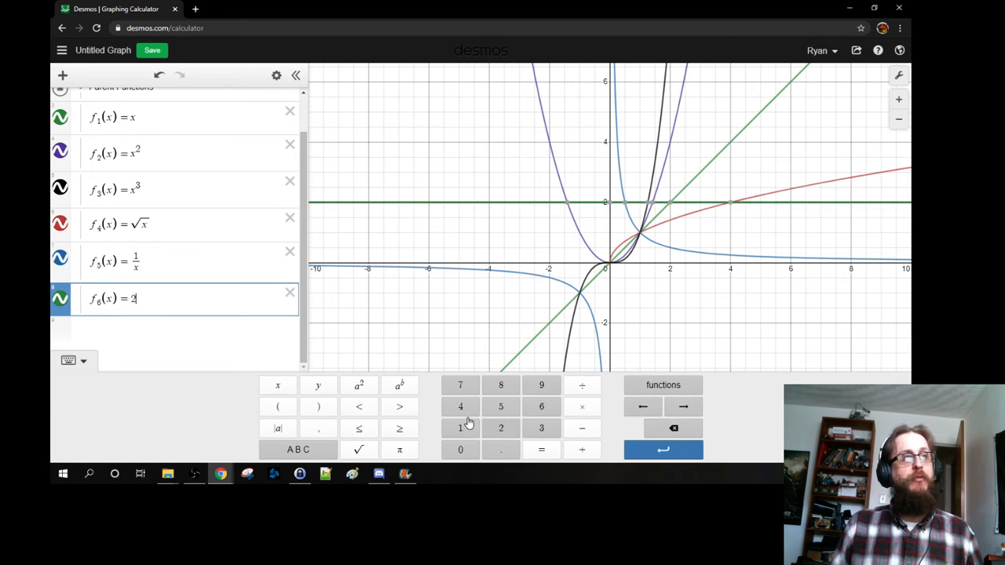
left_click(399, 385)
type("x")
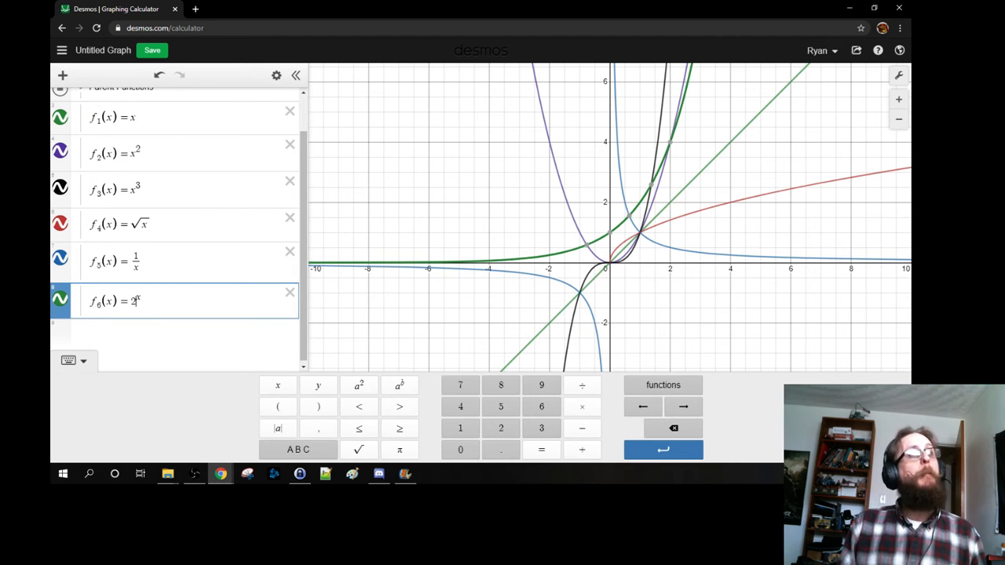
Try 10 as the base of the exponential function f_6 and replace it with e, giving e^x
key("shift+Left")
type("10")
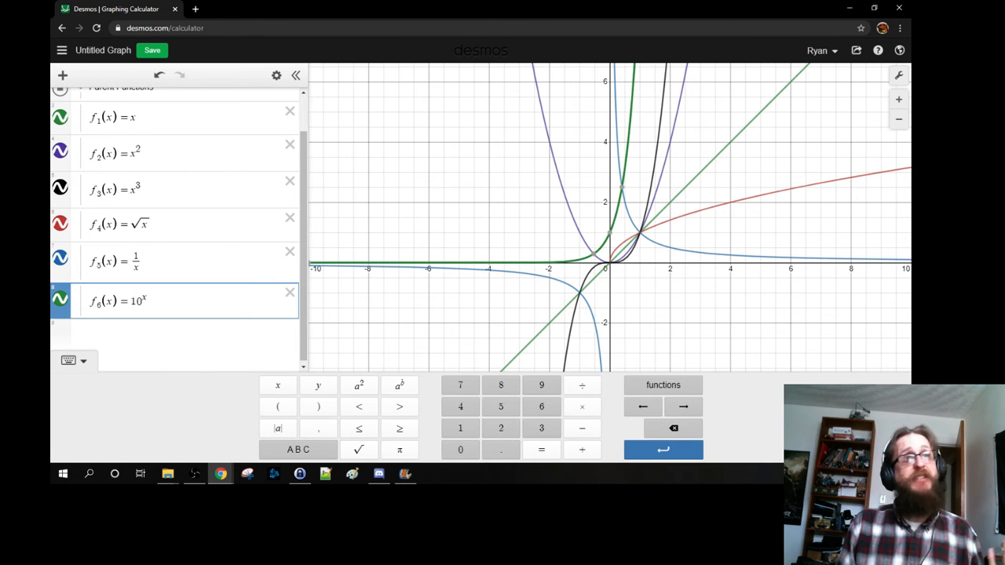
key("shift+Left")
key("shift+Left")
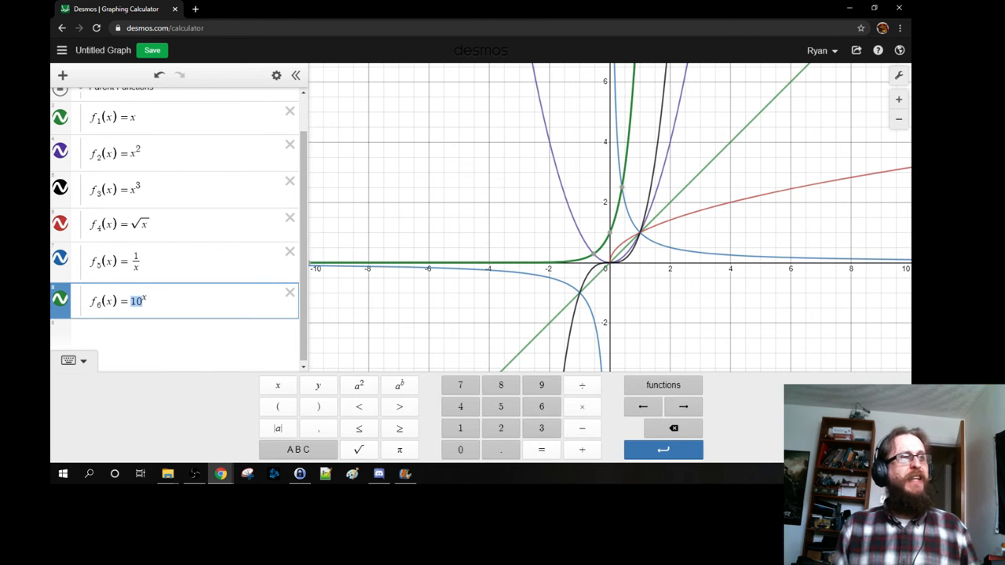
type("e")
key("Right")
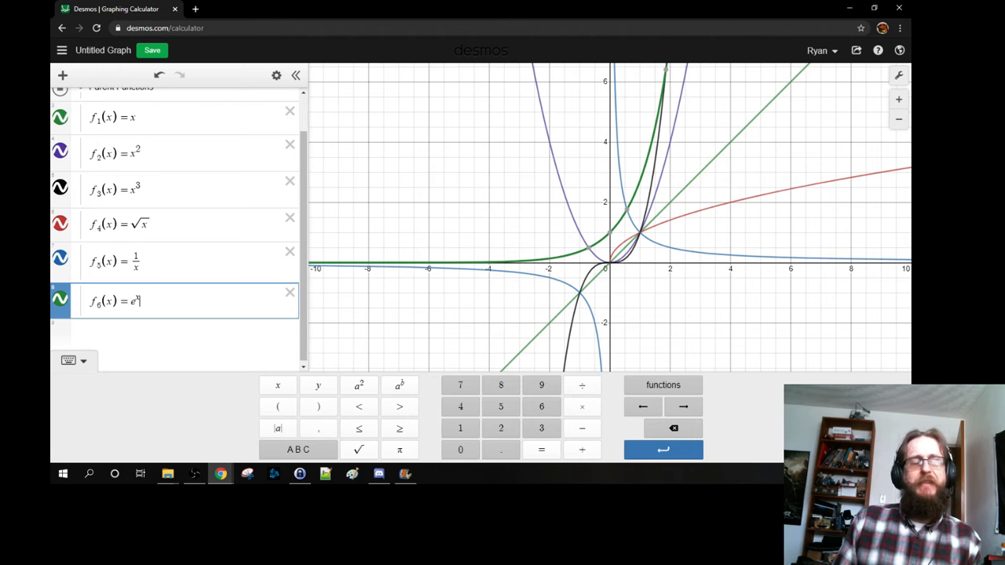
key("Left")
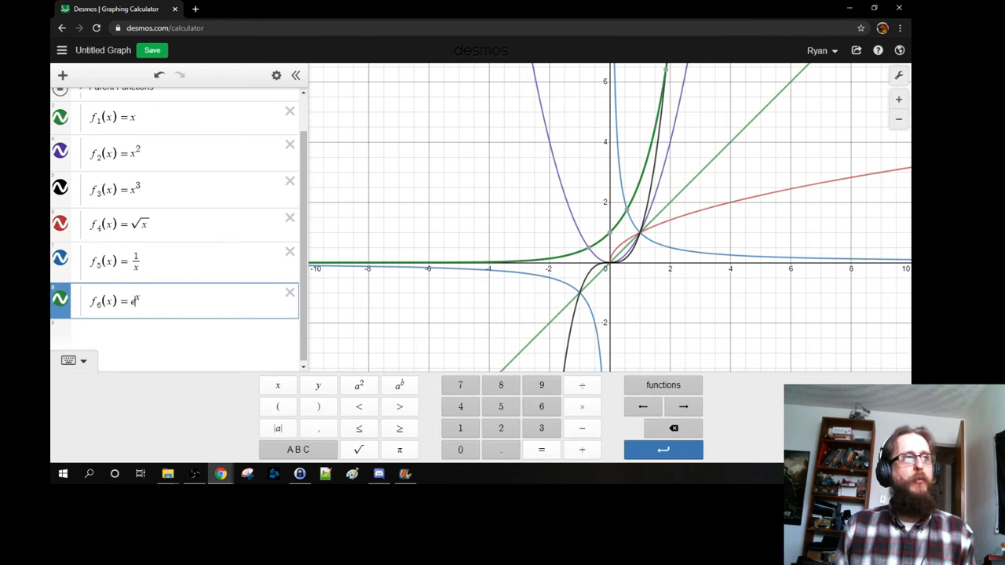
Evaluate the constant e in a new expression line and delete that line
key("Return")
type("e")
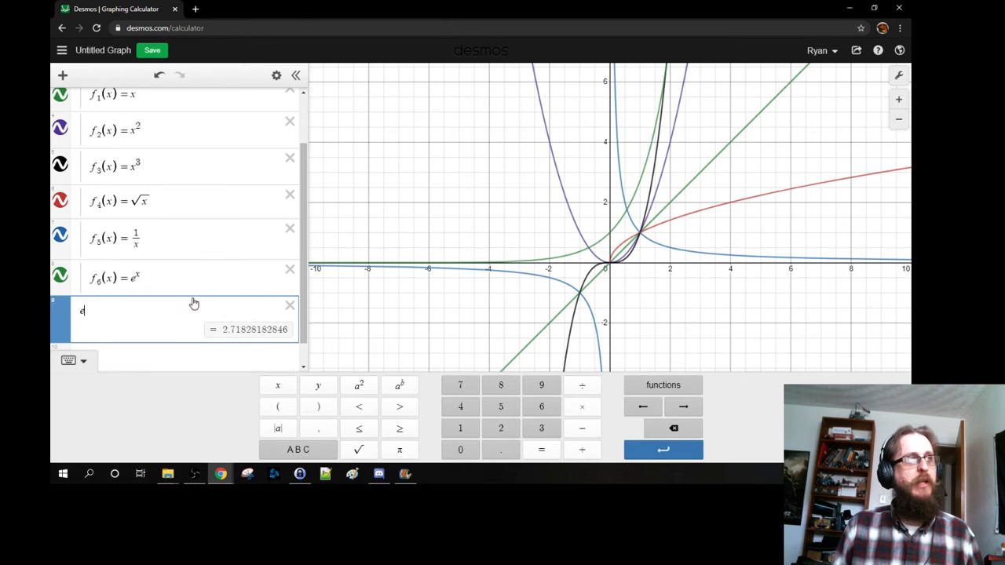
left_click(288, 306)
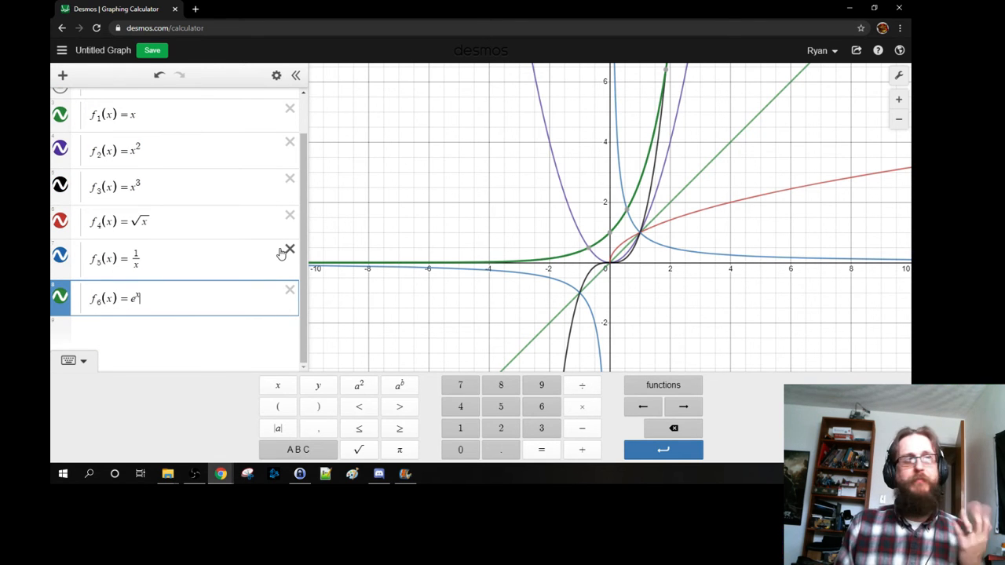
Add the logarithmic parent function f_7(x) = log(x) below the exponential function
key("Return")
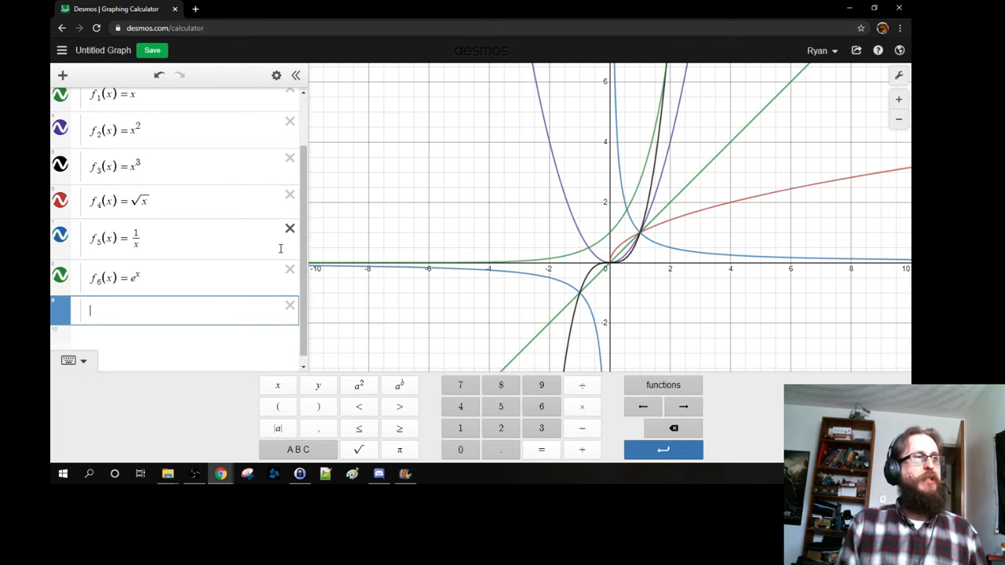
type("f_7(")
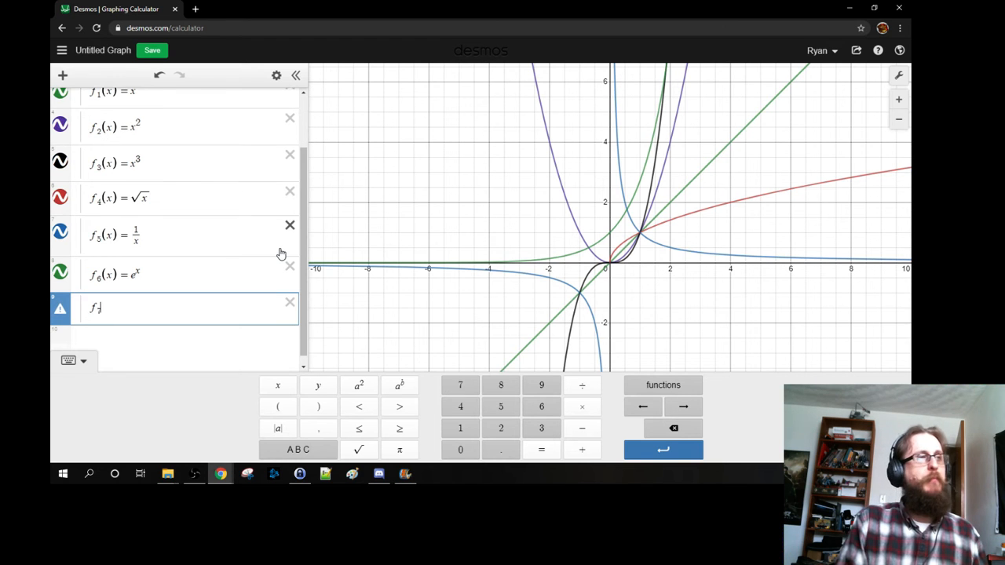
type("x) =")
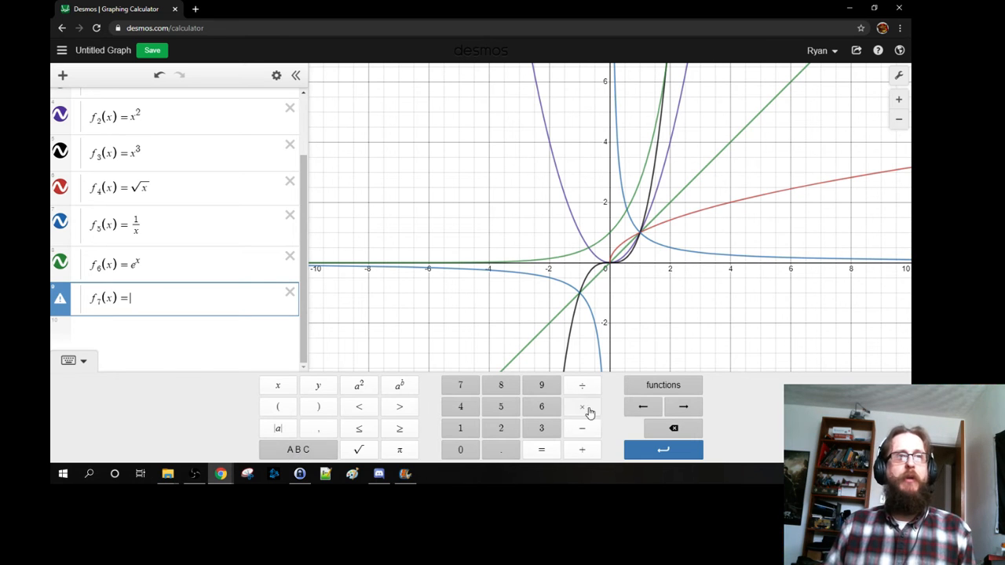
left_click(674, 392)
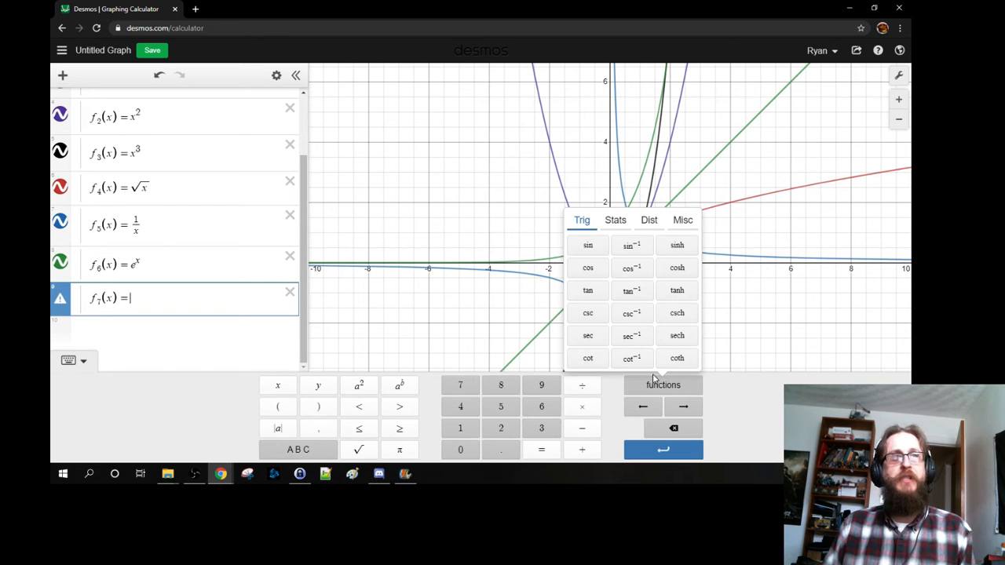
left_click(682, 222)
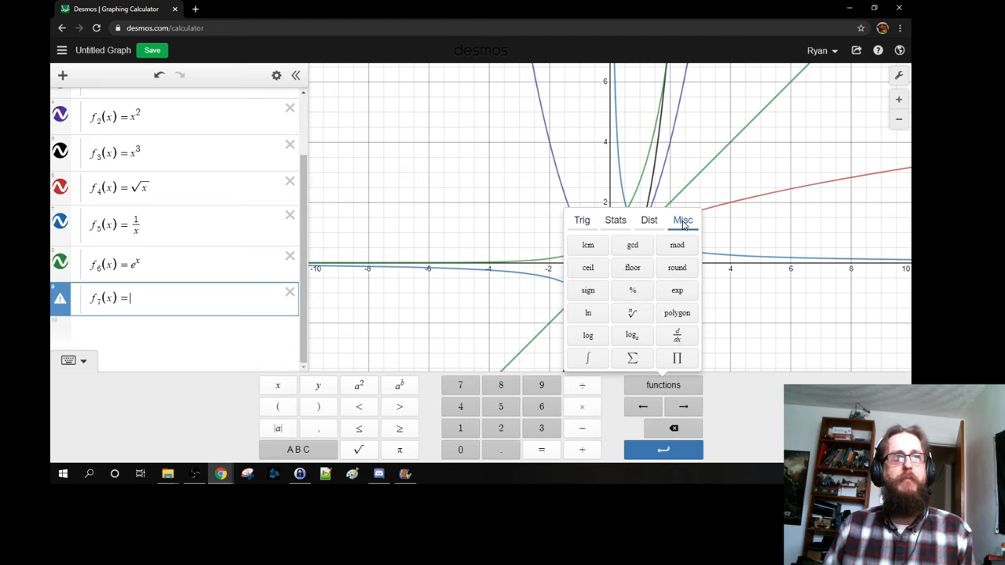
left_click(586, 336)
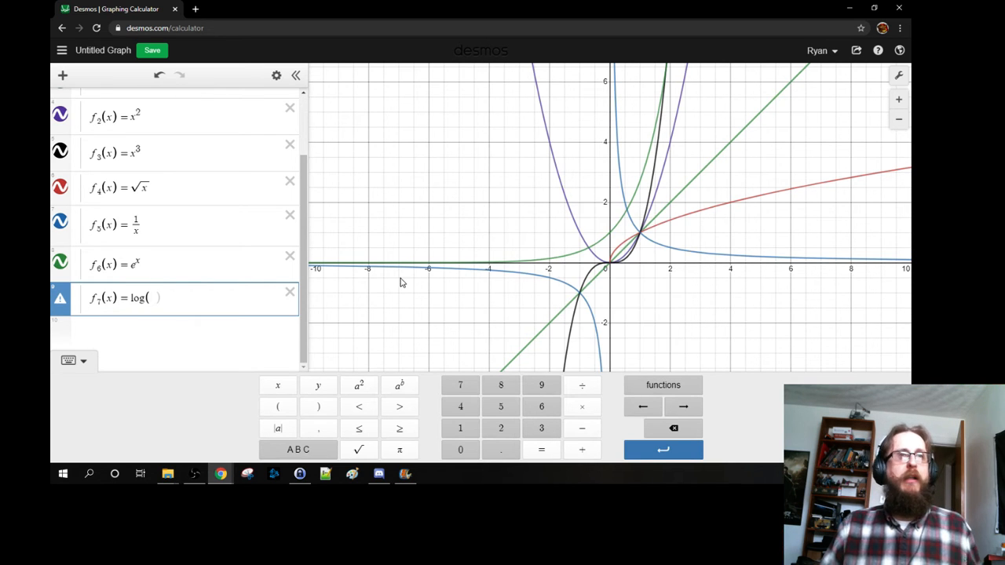
type("x")
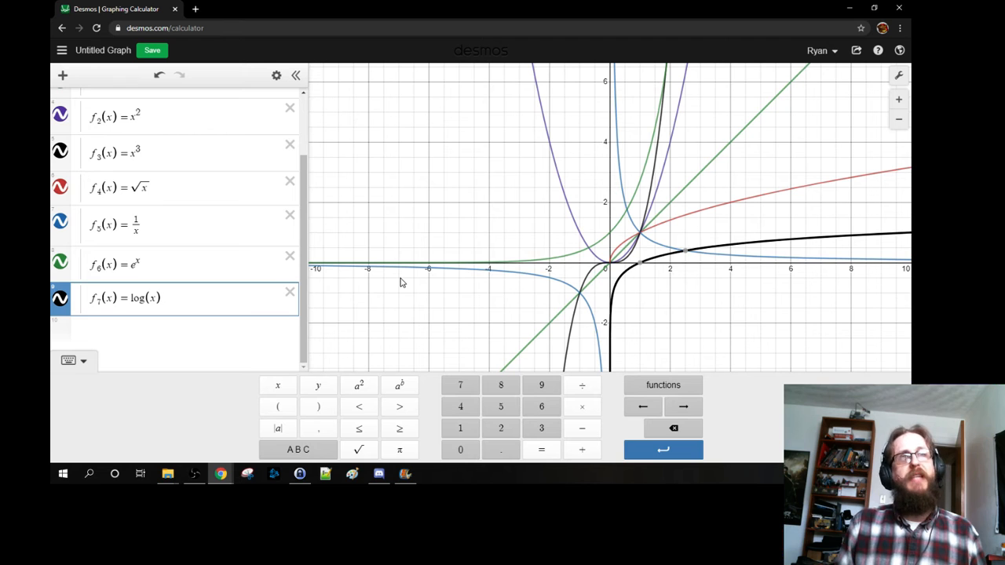
Replace log with ln in the f_7 expression, giving f_7(x) = ln(x)
key("shift+Left")
key("shift+Left")
key("shift+Left")
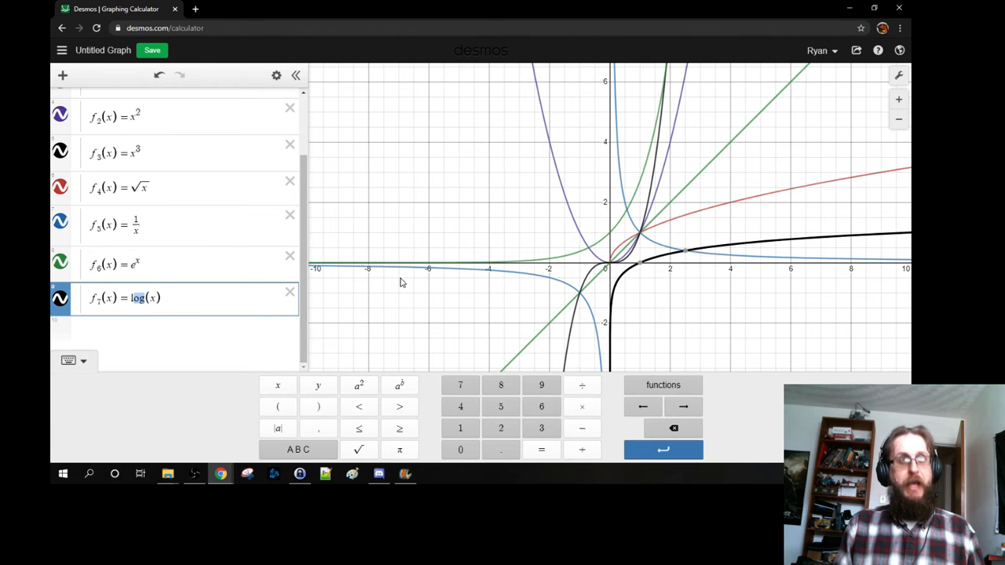
type("ln")
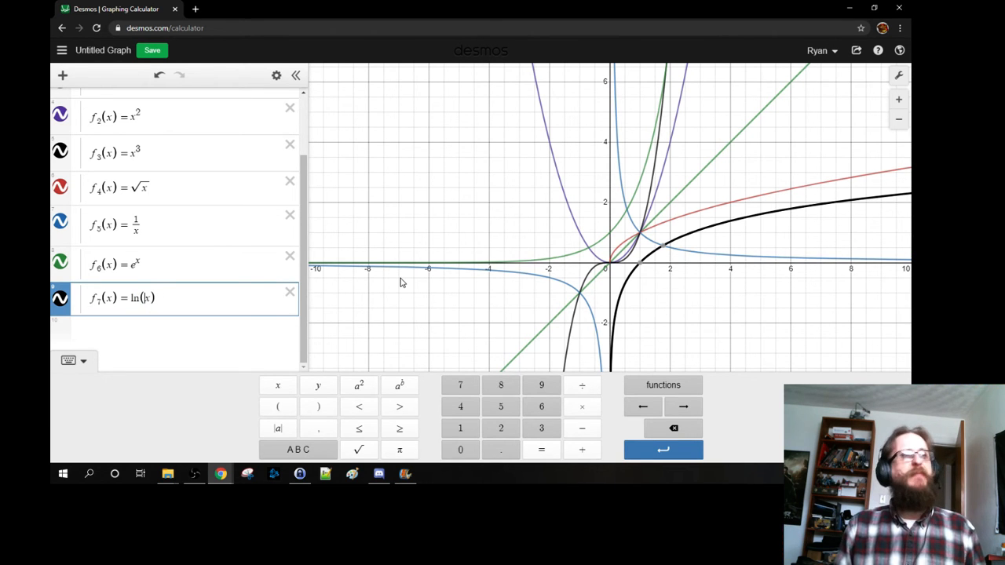
key("Right")
key("Right")
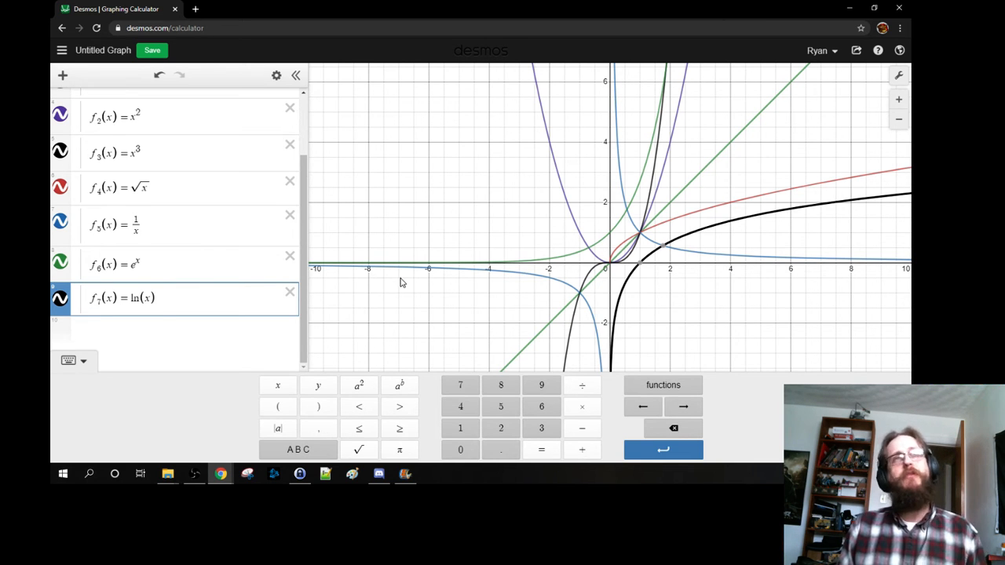
Examine the curves of e^x and ln(x) by highlighting f_6 and f_7 alternately
key("Up")
key("Down")
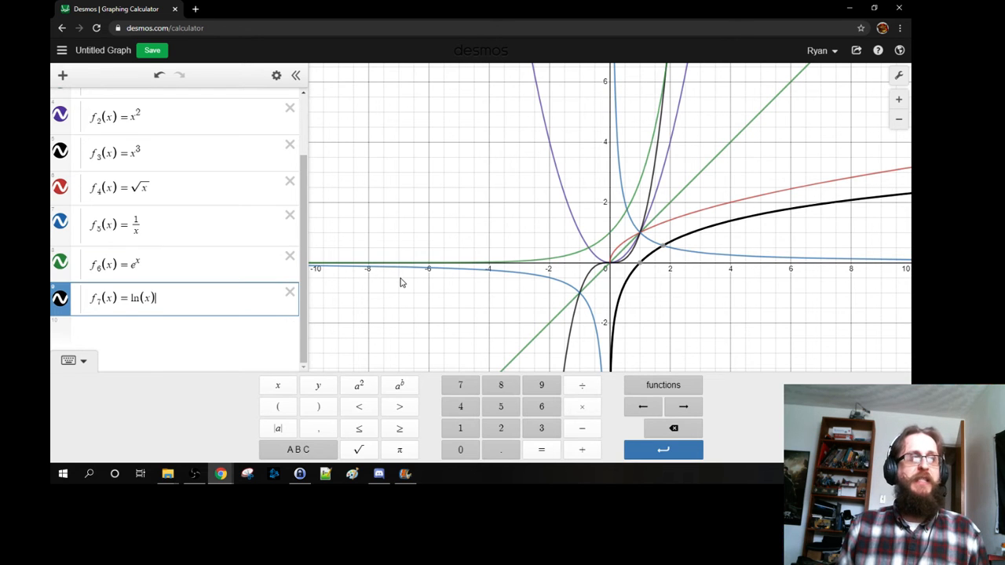
key("Up")
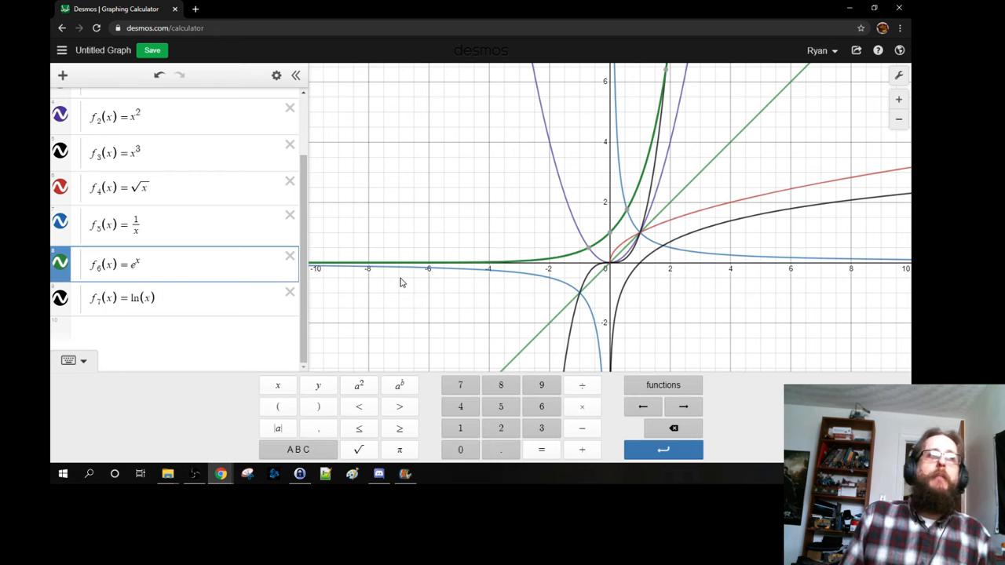
key("Down")
key("Down")
key("Up")
key("Up")
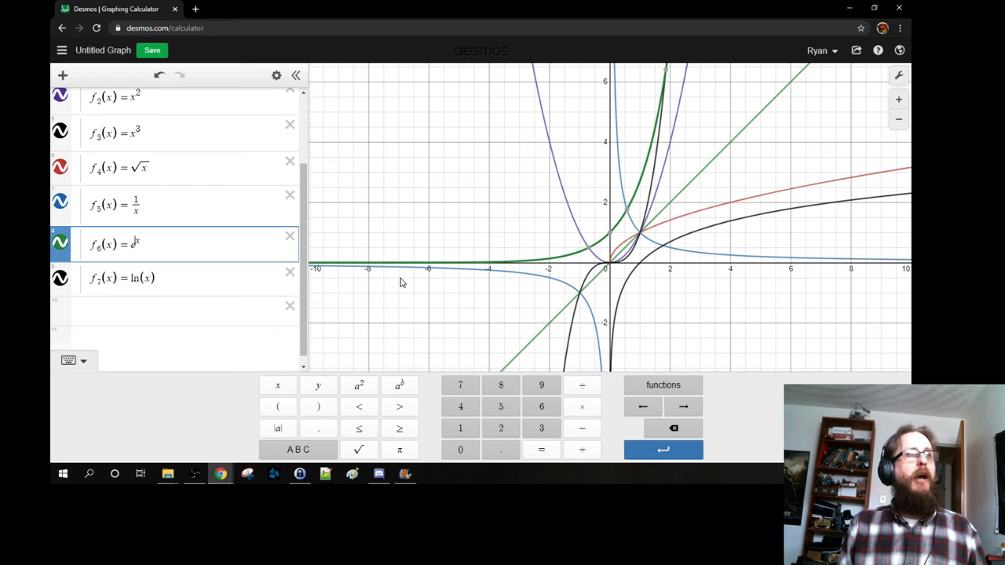
key("Down")
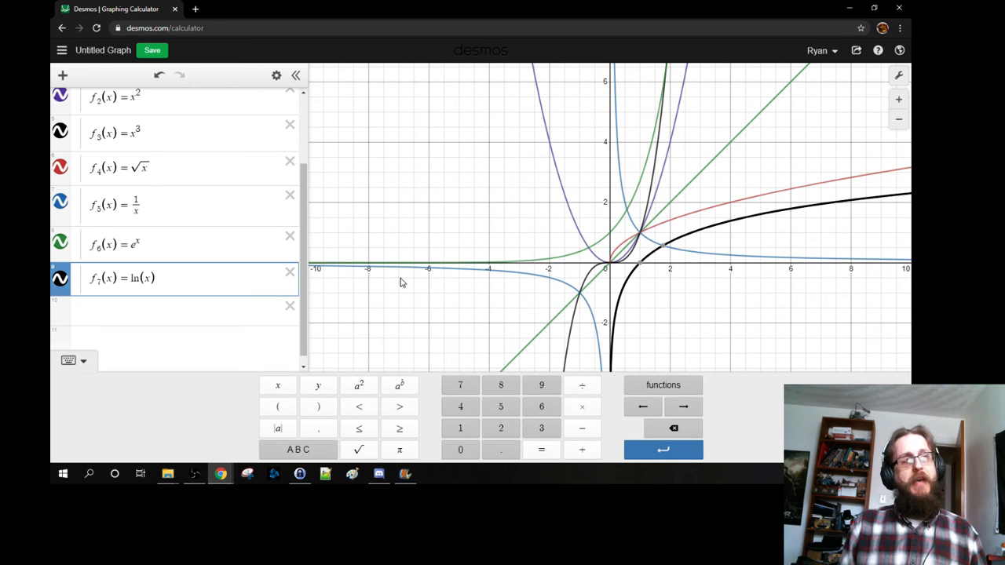
key("Up")
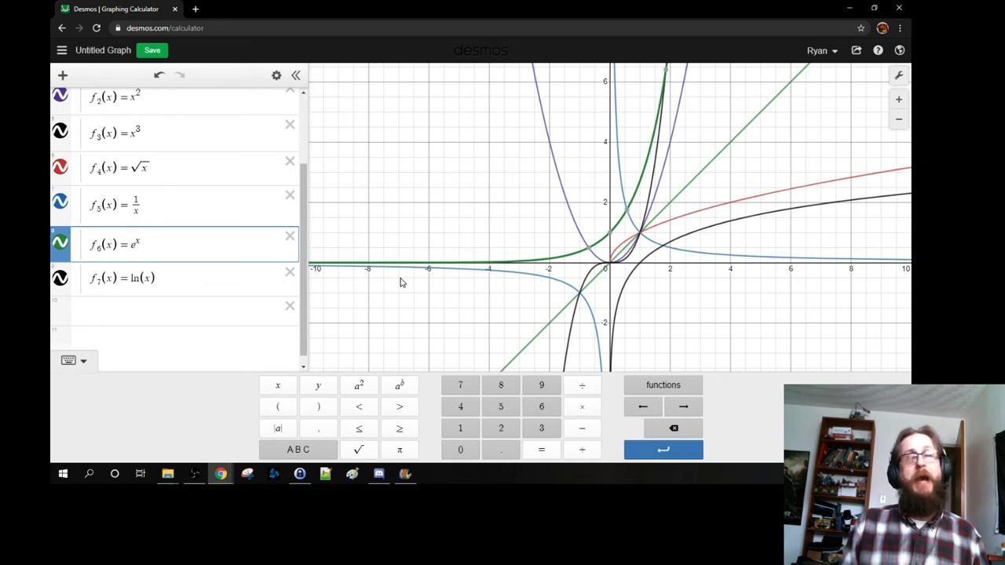
key("Down")
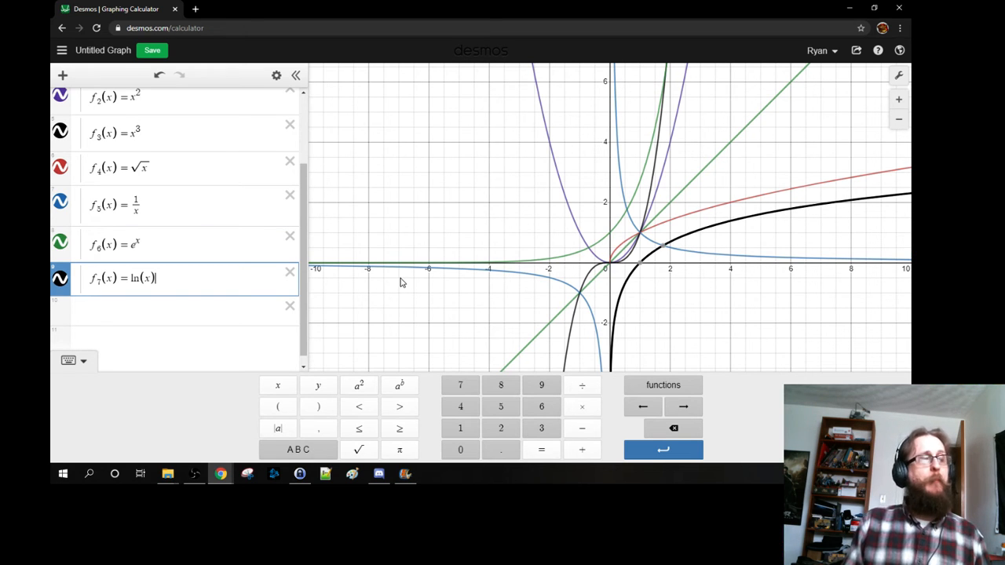
key("Down")
key("Up")
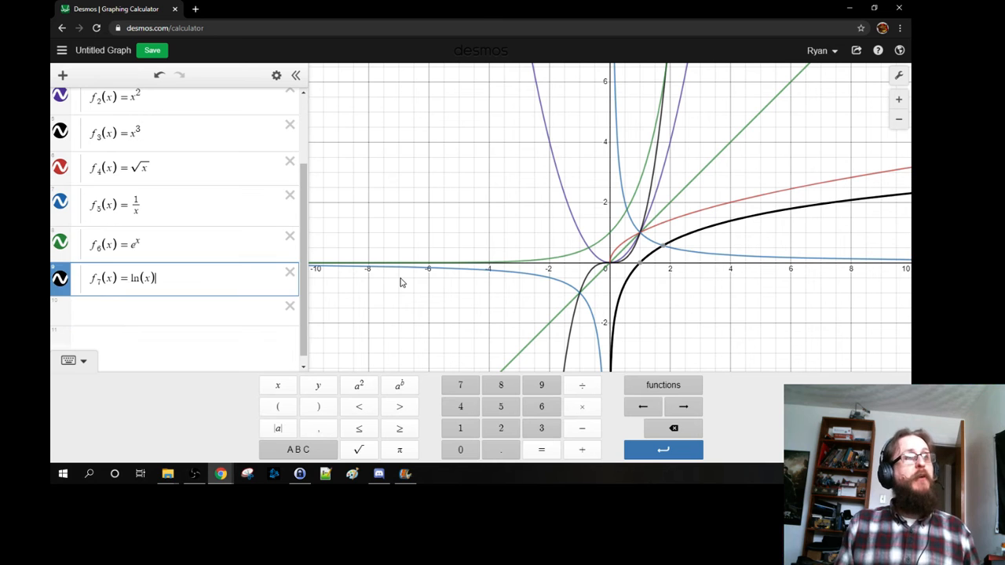
Add the sine function f_8(x) = sin(x) below the natural logarithm function
key("Down")
type("f_8(x) ")
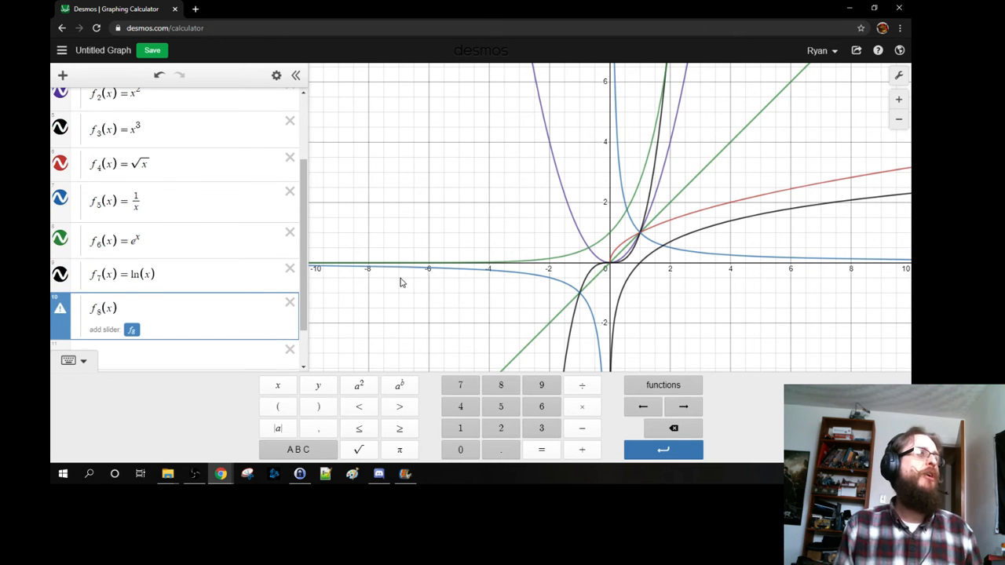
type("=")
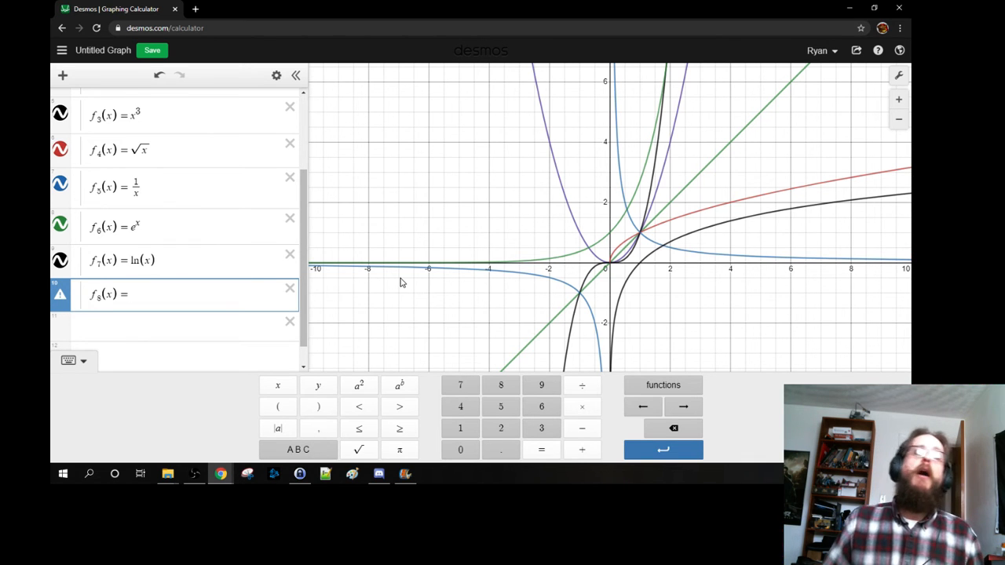
left_click(663, 385)
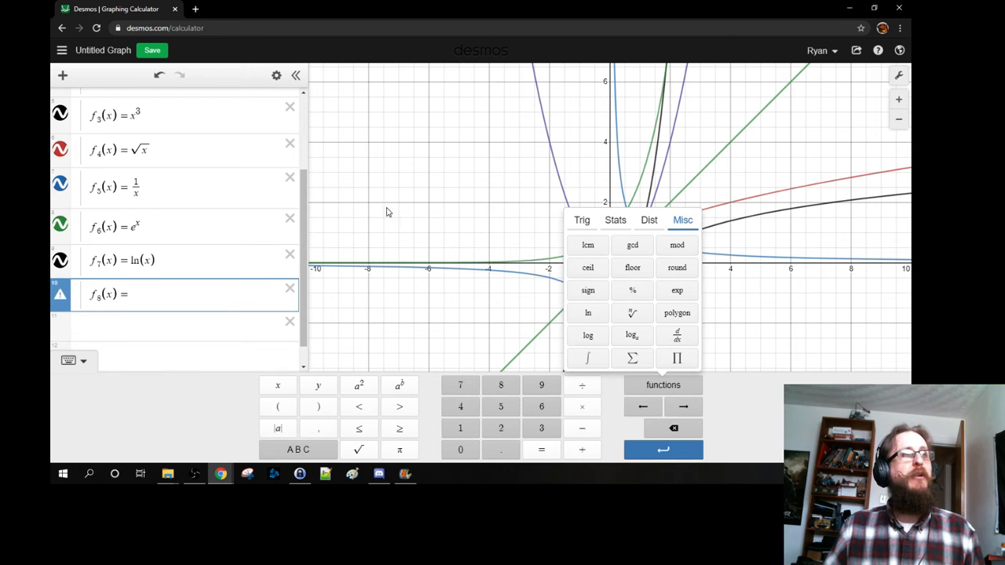
left_click(581, 223)
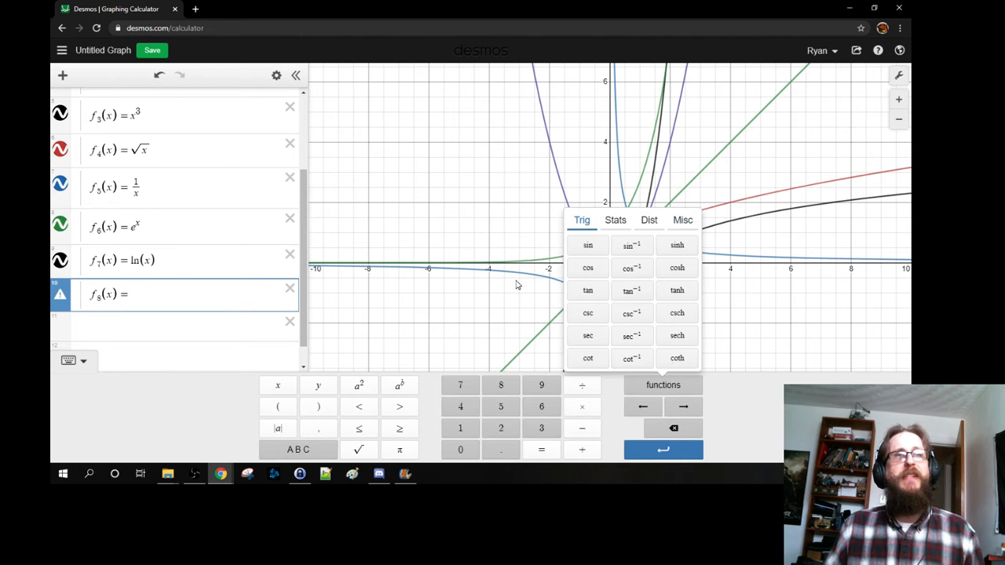
type("sin(x)")
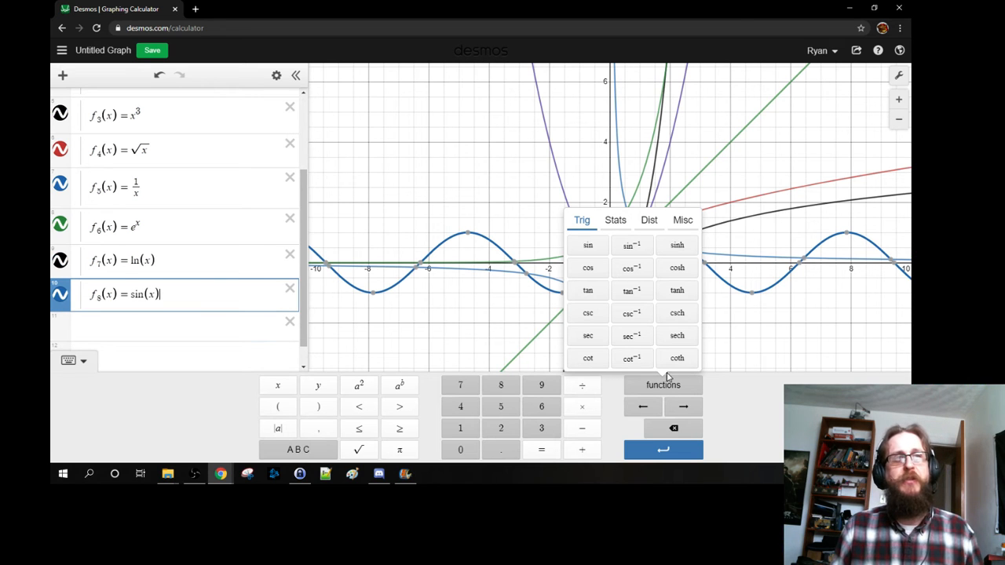
left_click(668, 379)
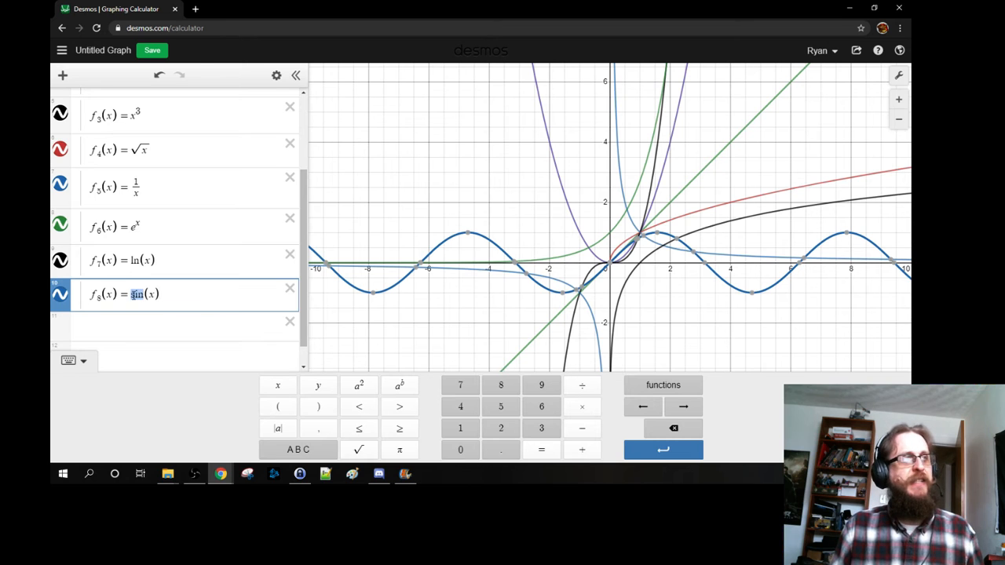
Try tan in place of sin in the f_8 expression and erase that function name
type("tan")
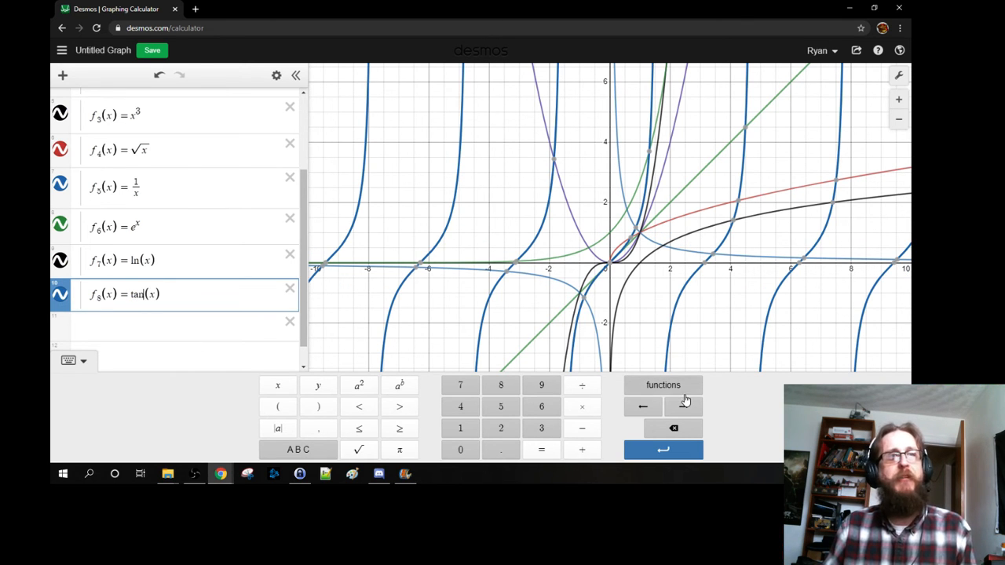
key("BackSpace")
key("BackSpace")
key("BackSpace")
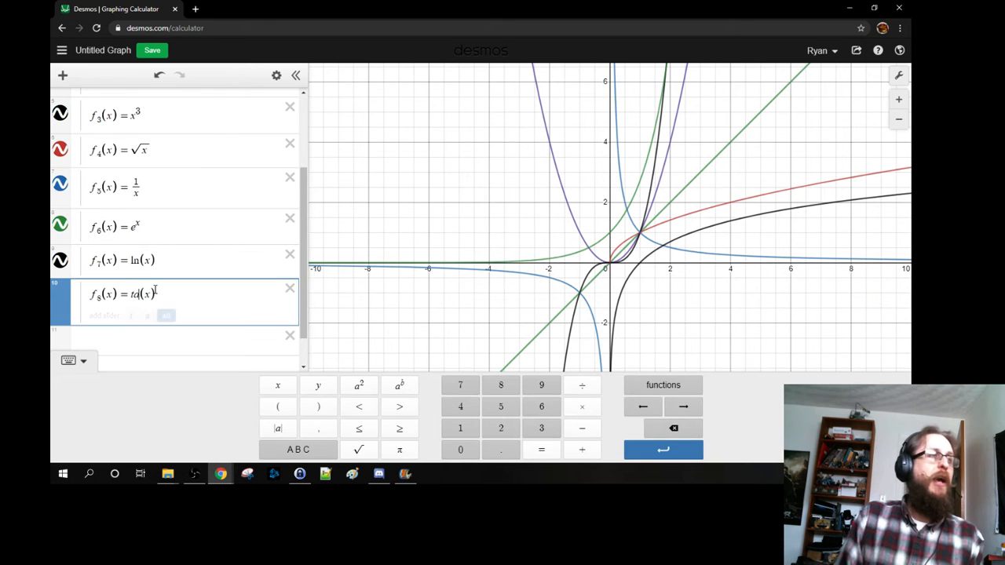
Try the absolute value as abs(x) in f_8 and clear everything after the equals sign
type("a")
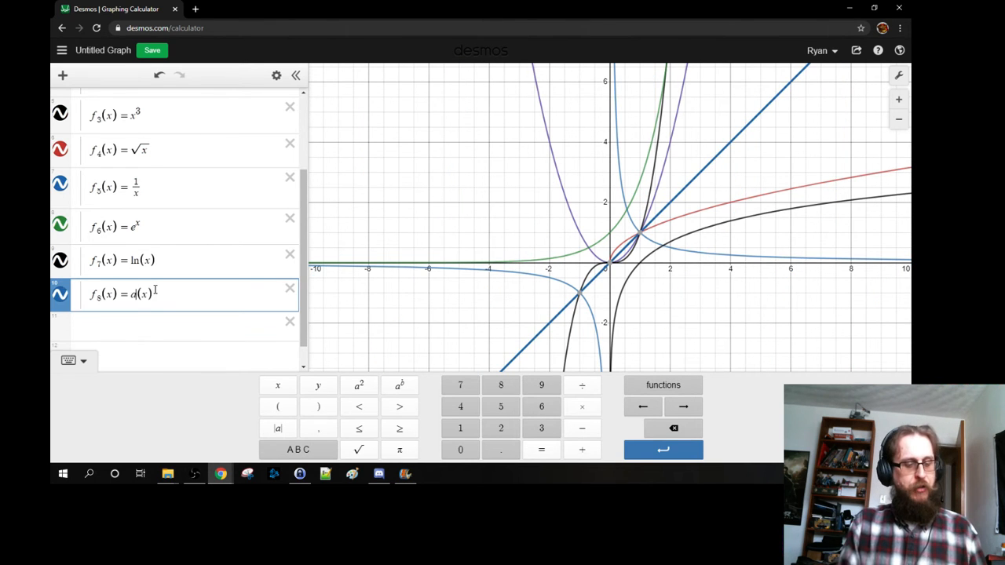
type("bs")
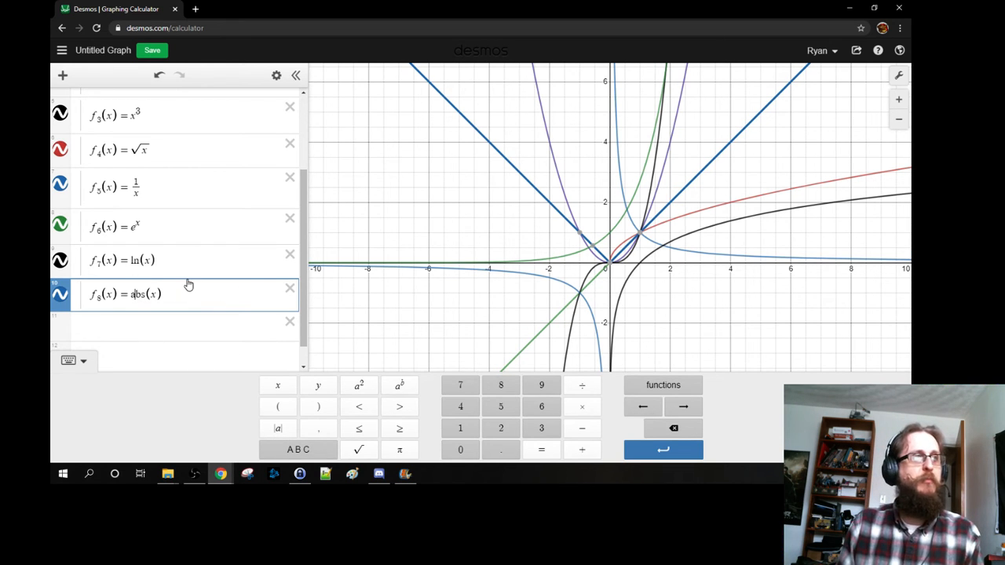
key("Left")
key("shift+End")
key("BackSpace")
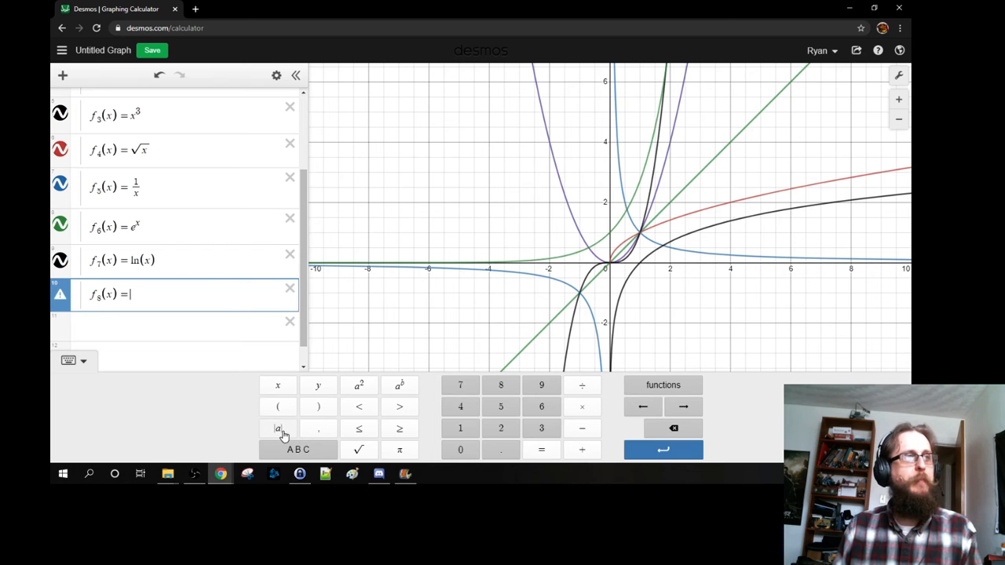
Try the absolute value in bar notation, |x|, for f_8 and clear the expression
left_click(279, 429)
type("x|")
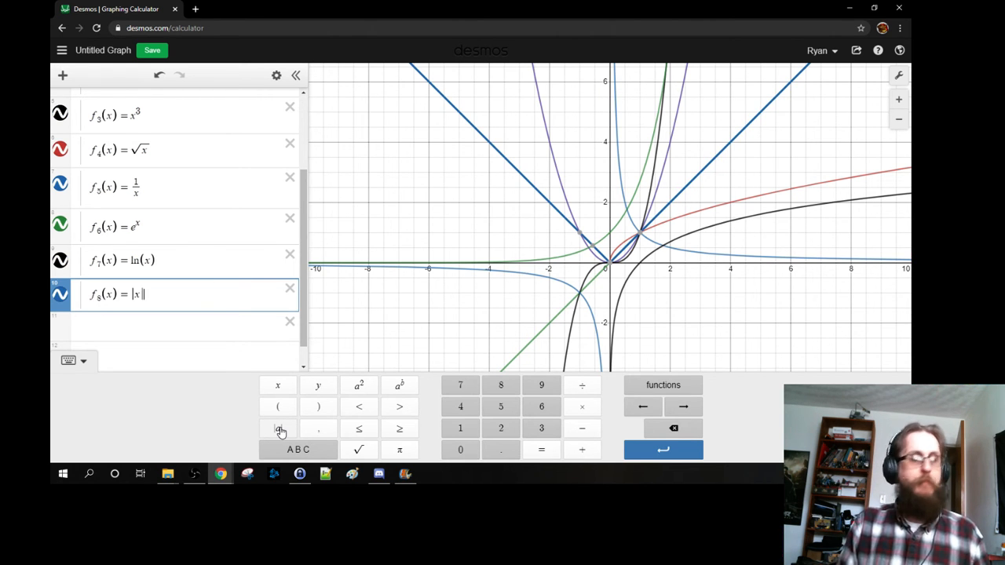
key("Left")
key("Left")
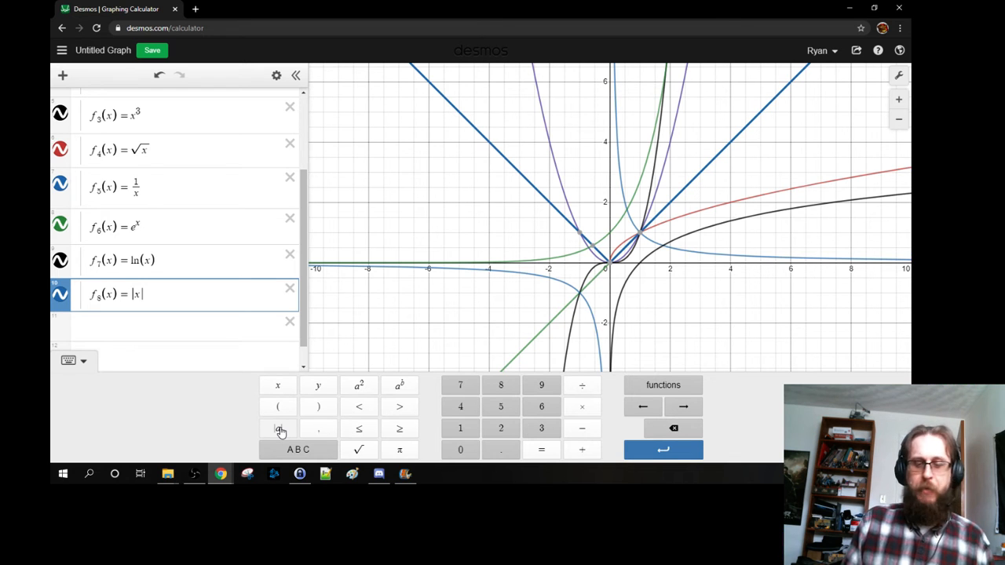
key("shift+End")
key("BackSpace")
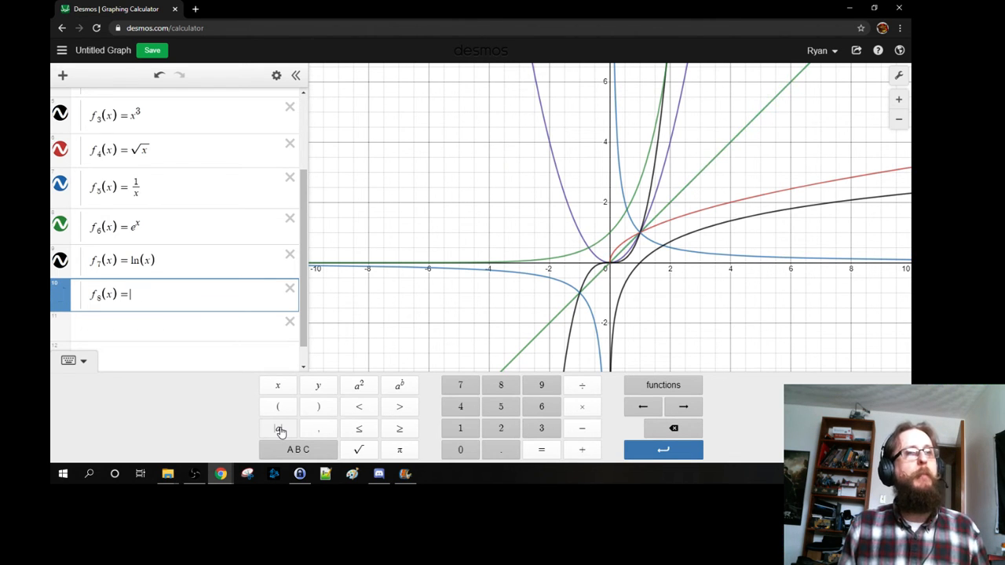
Define f_8 as the floor function, giving f_8(x) = floor(x)
left_click(671, 386)
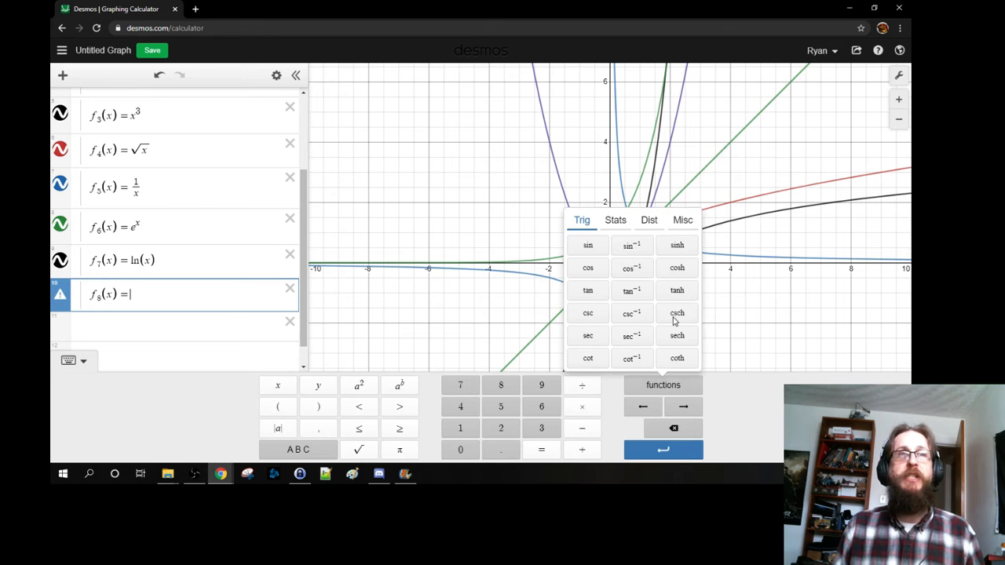
left_click(681, 220)
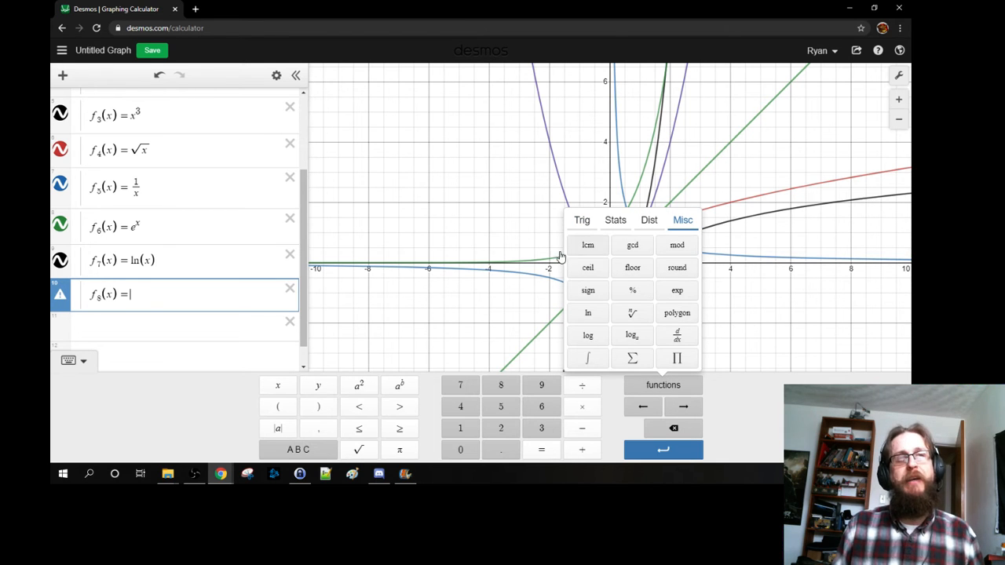
left_click(632, 269)
type("x")
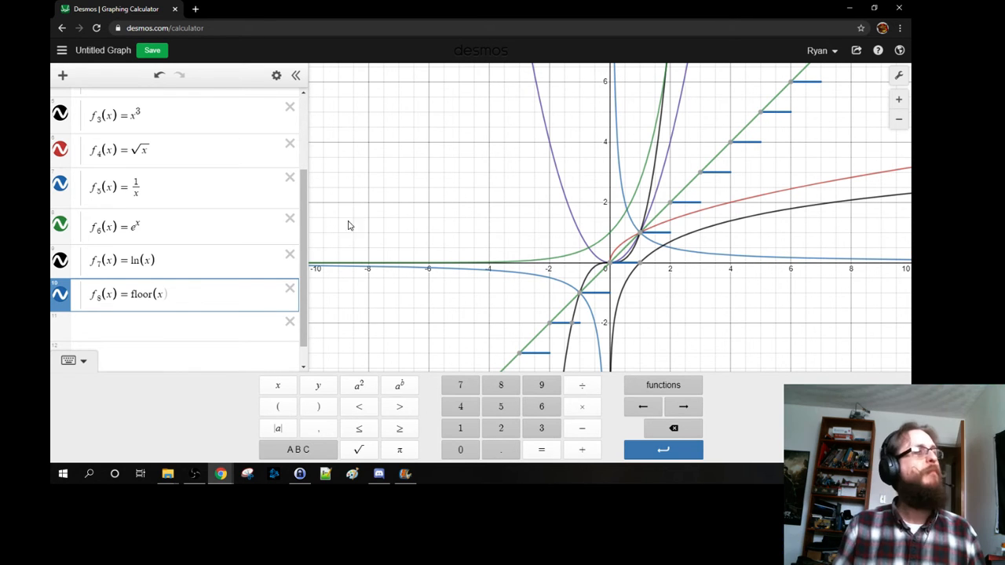
type(")")
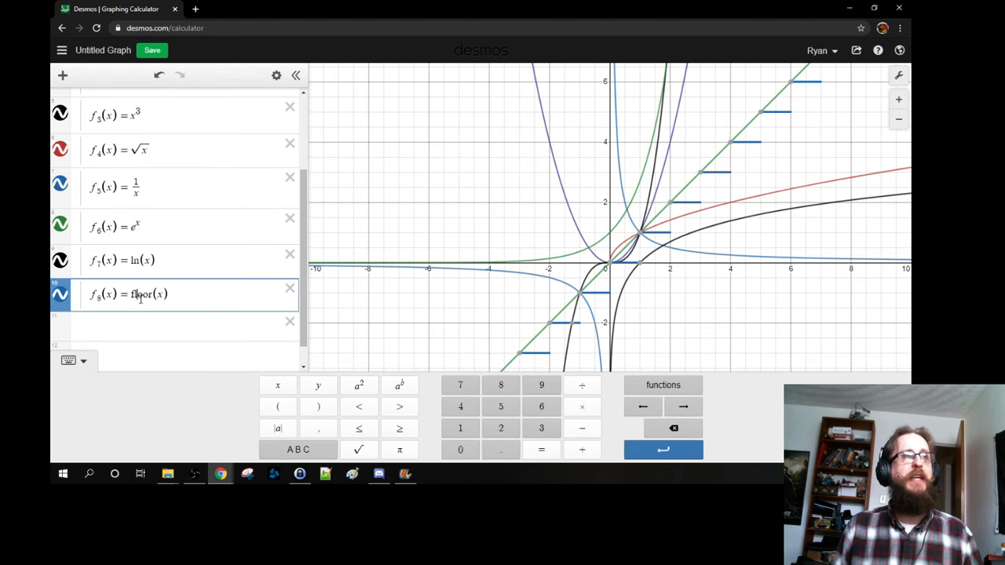
Replace floor with sin in the f_8 expression, giving f_8(x) = sin(x)
mouse_move(153, 297)
left_mouse_down()
mouse_move(132, 295)
mouse_move(142, 287)
left_mouse_up()
key("BackSpace")
key("BackSpace")
key("BackSpace")
type("sin")
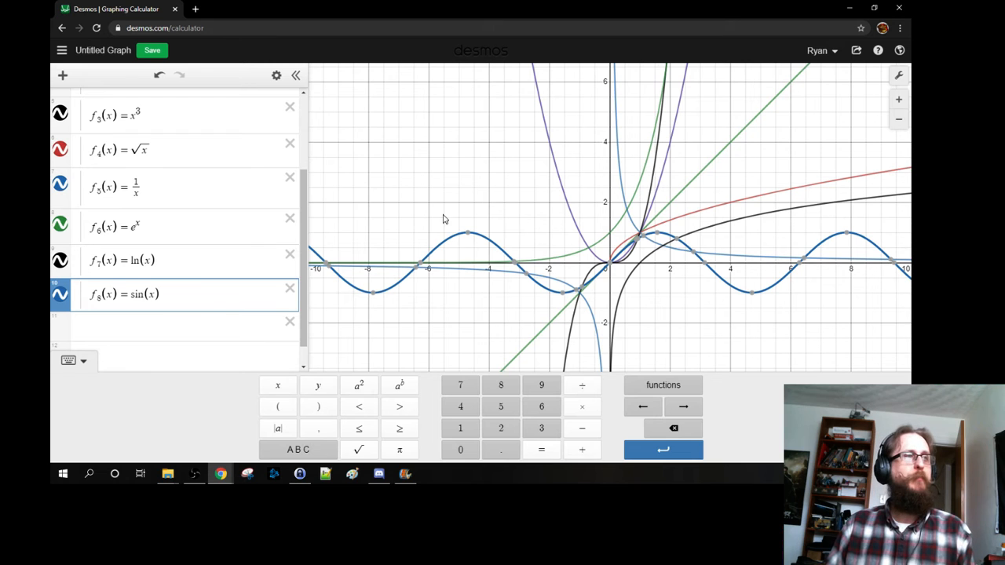
Collapse the Parent Functions folder and add a new folder named Transformations below it
scroll(123, 200, "up", 3)
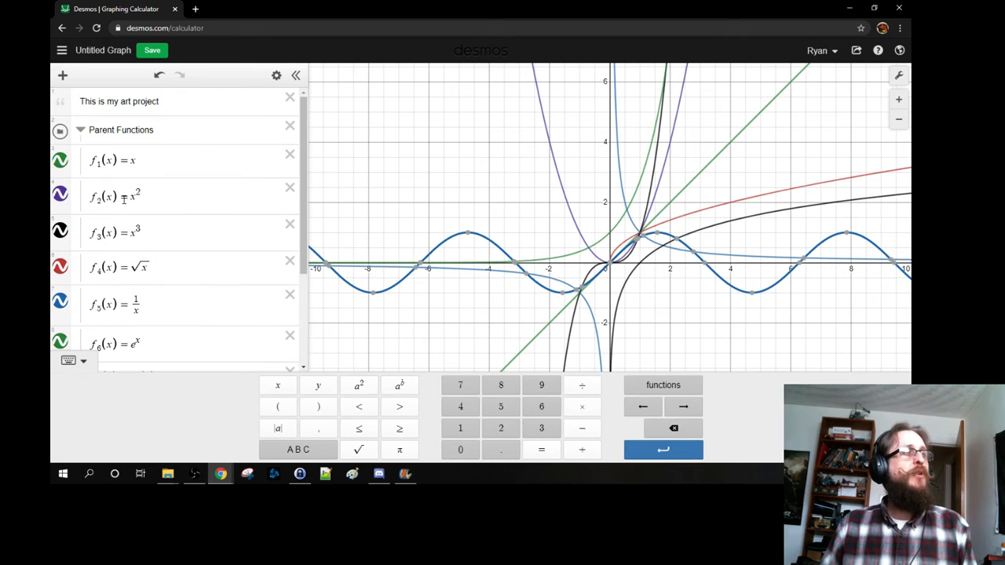
left_click(82, 132)
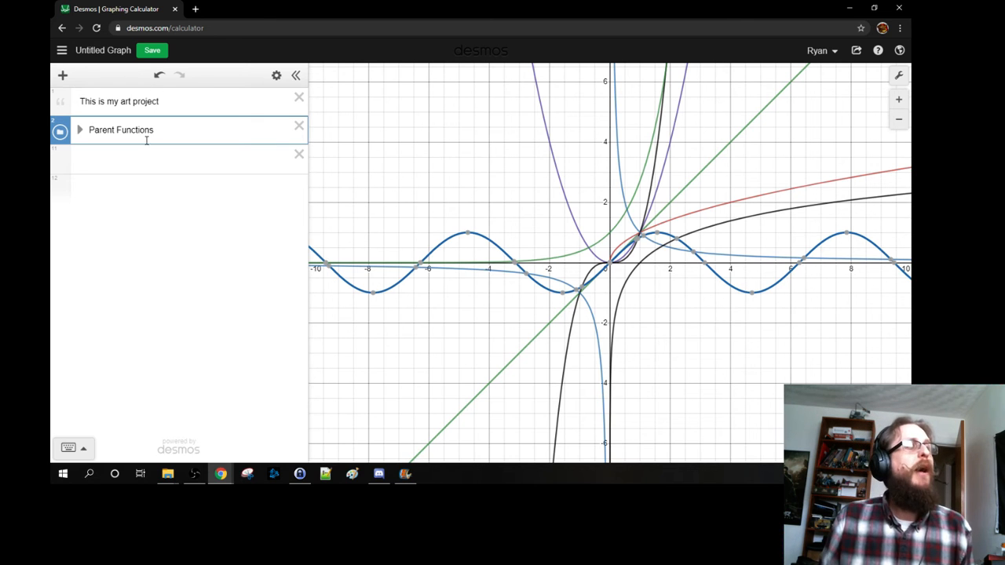
left_click(94, 166)
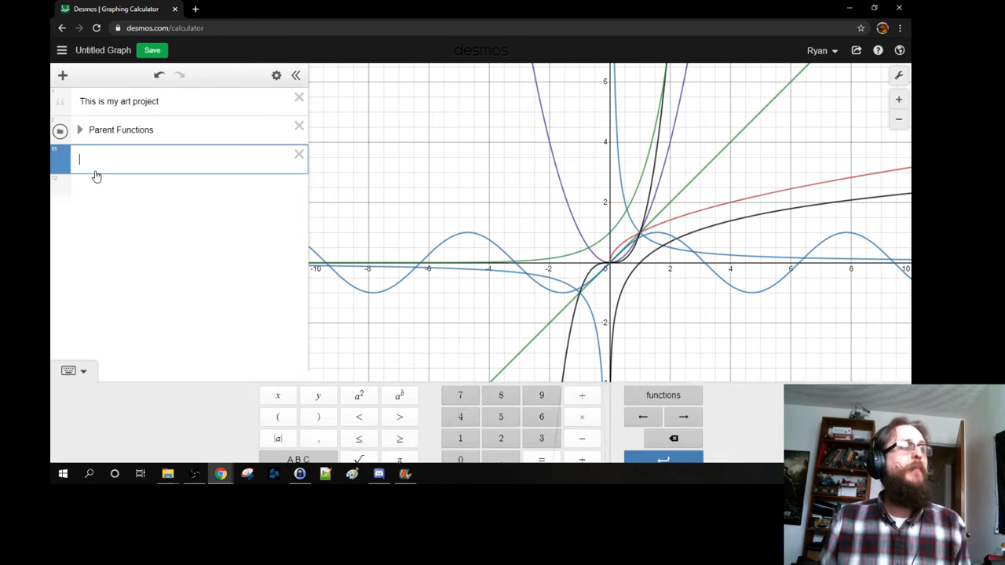
left_click(62, 75)
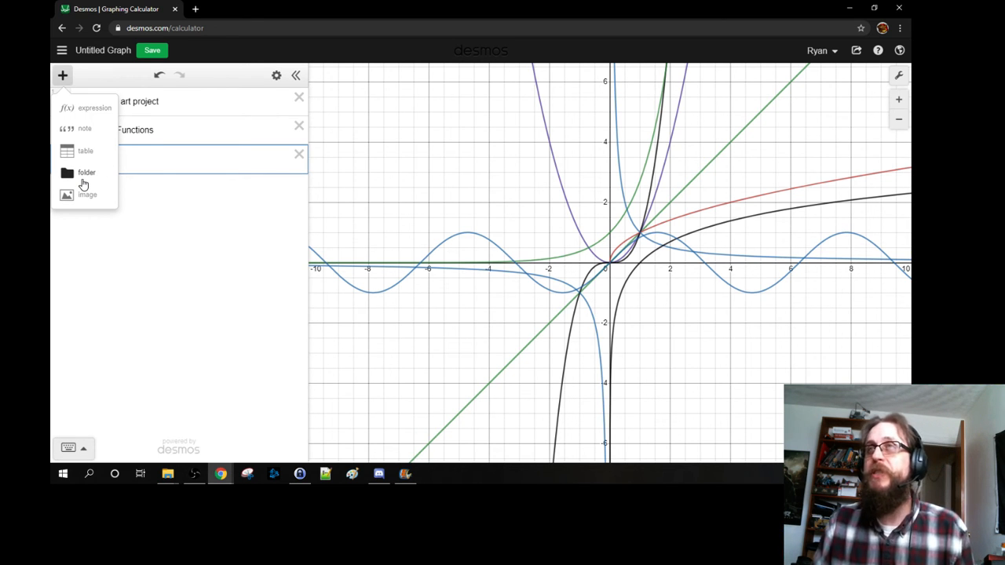
left_click(86, 179)
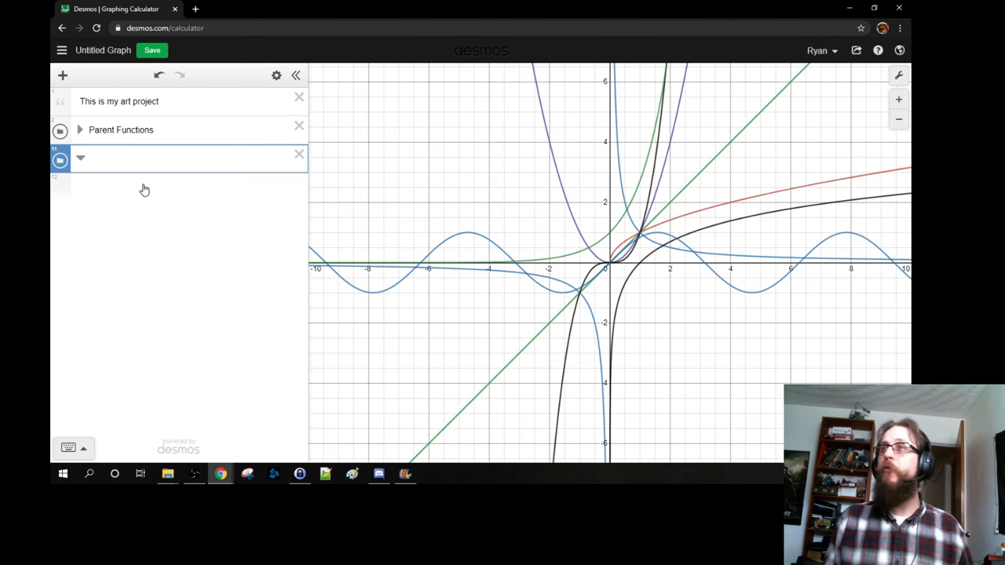
type("Tra")
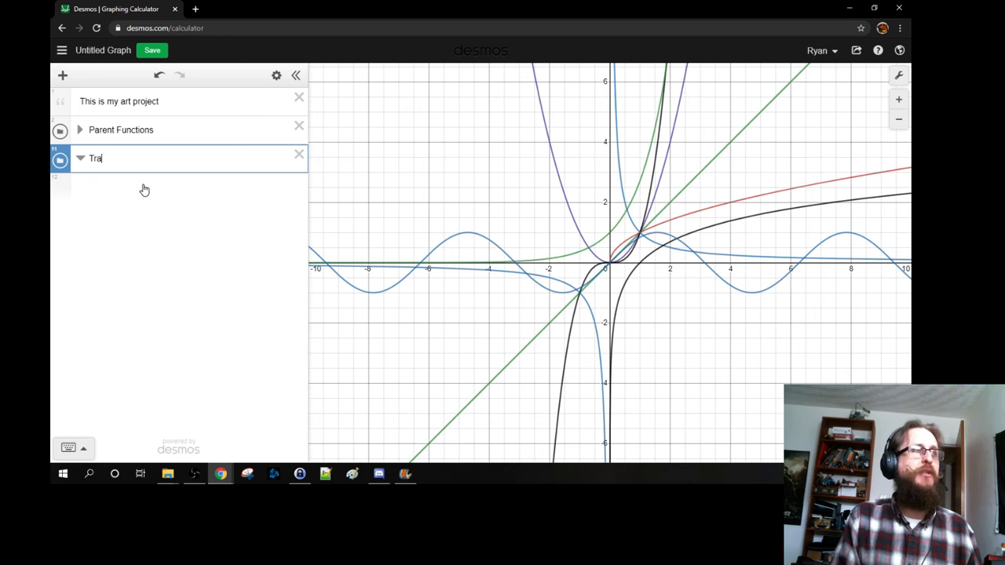
type("nsformations")
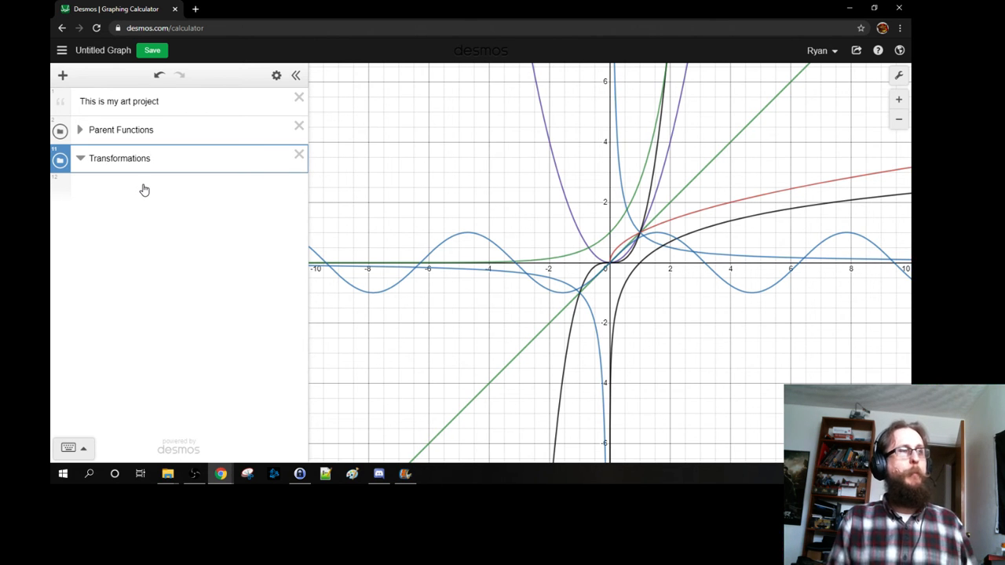
Start a function g_1(x) = on a new line inside the Transformations folder
left_click(144, 190)
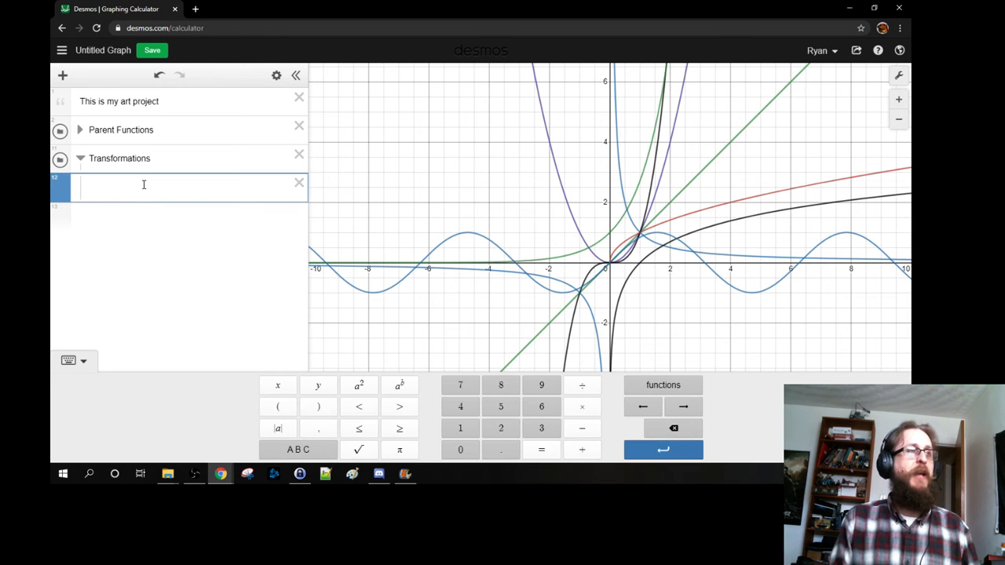
type("g1")
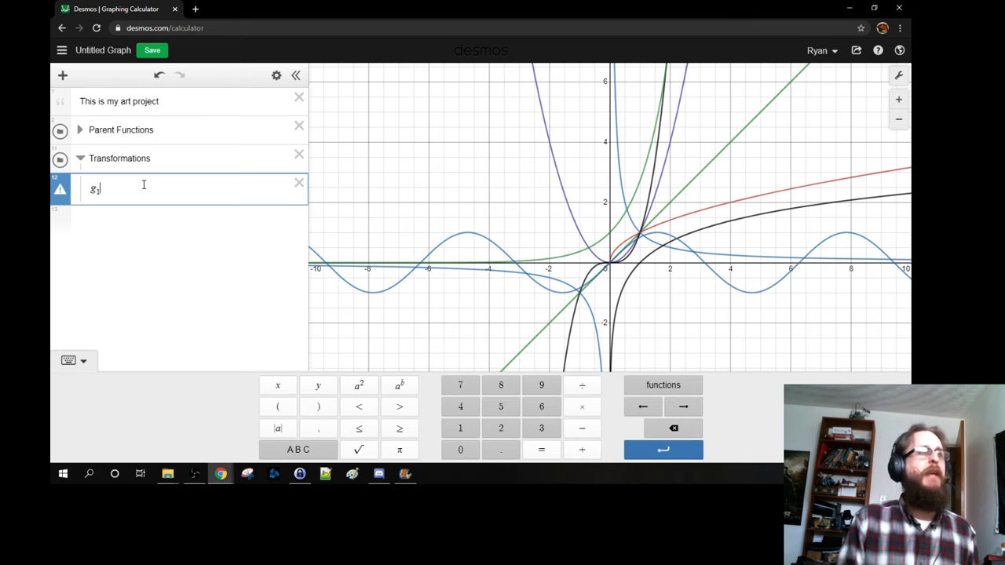
type("(x) ")
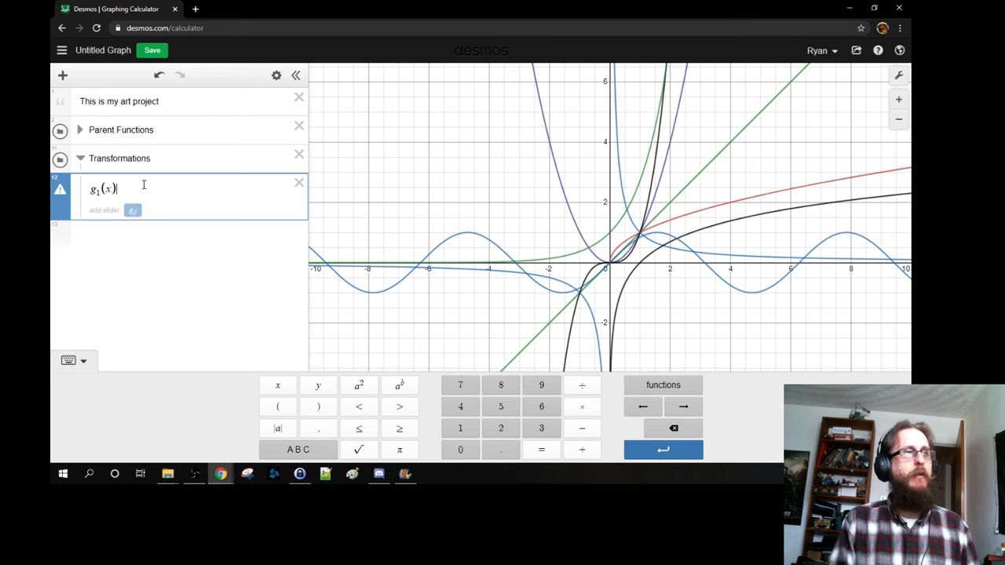
type("=")
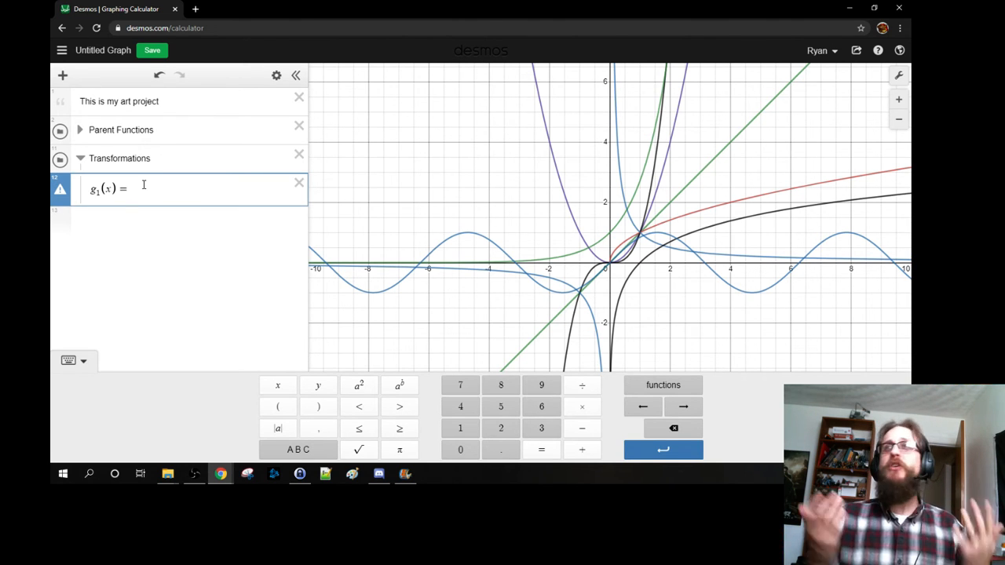
Look up the parabola's name in the Parent Functions folder and complete the new function as g_1(x) = f_2(x − 4)
left_click(81, 130)
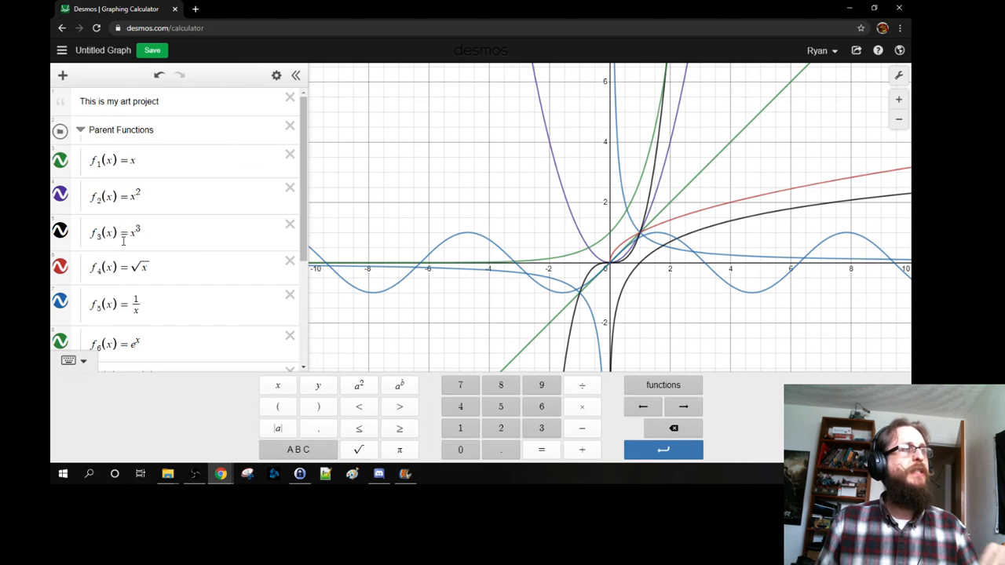
left_click(81, 131)
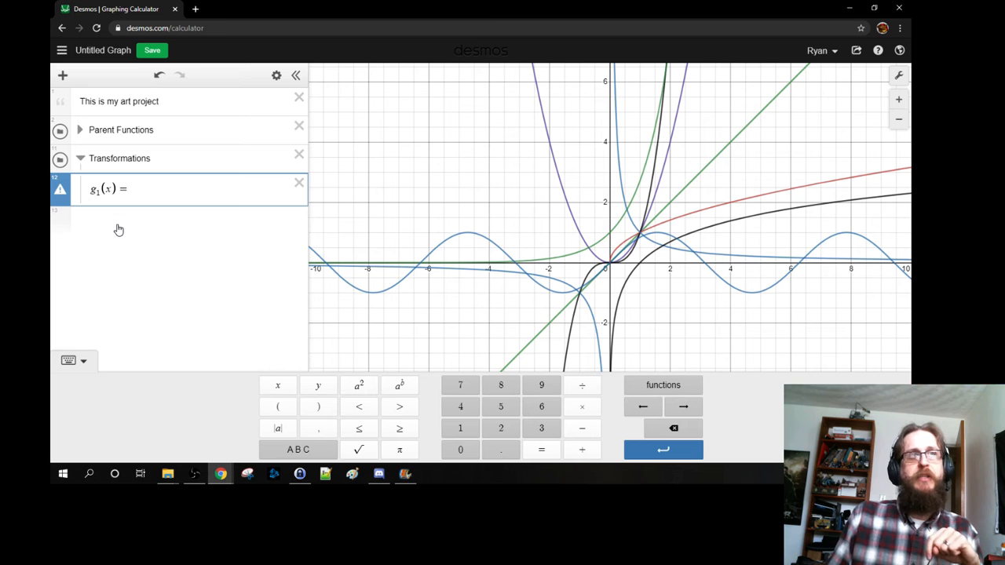
left_click(550, 153)
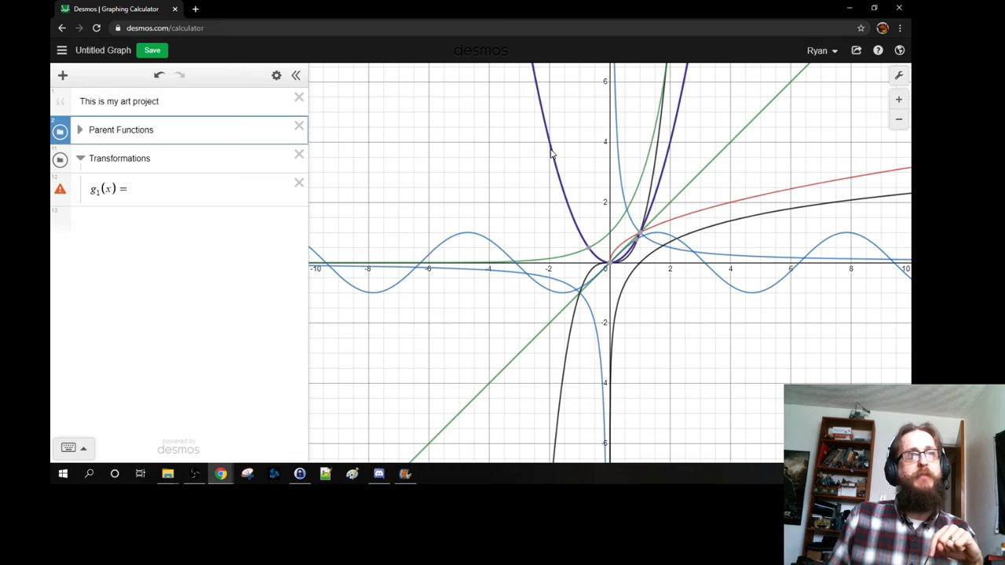
left_click(80, 130)
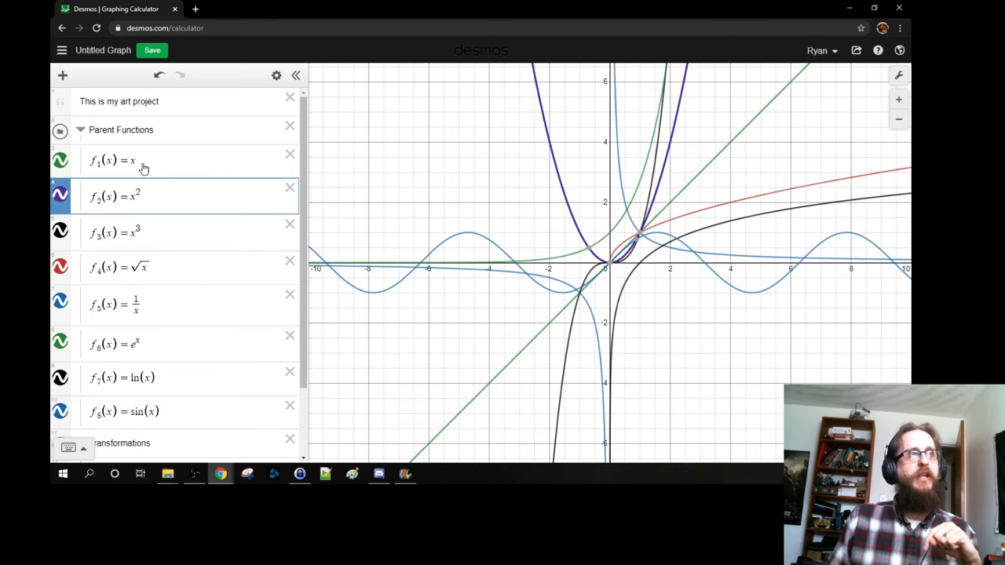
left_click(85, 135)
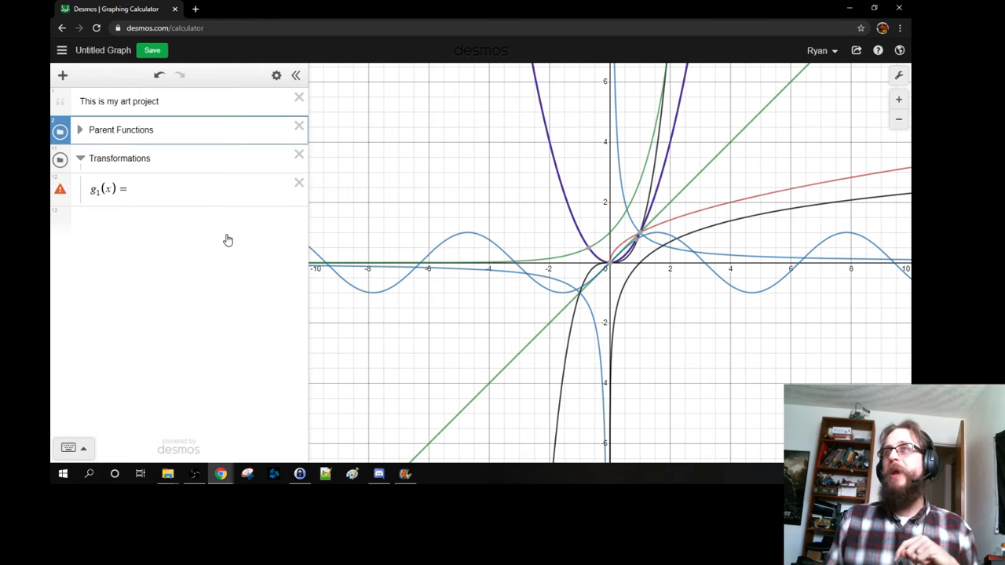
left_click(149, 189)
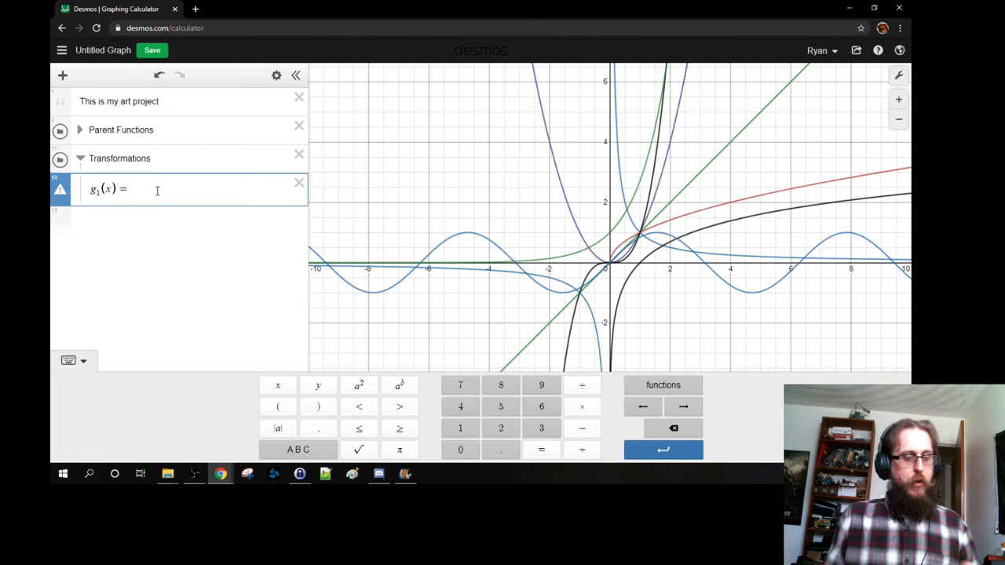
type("f_2")
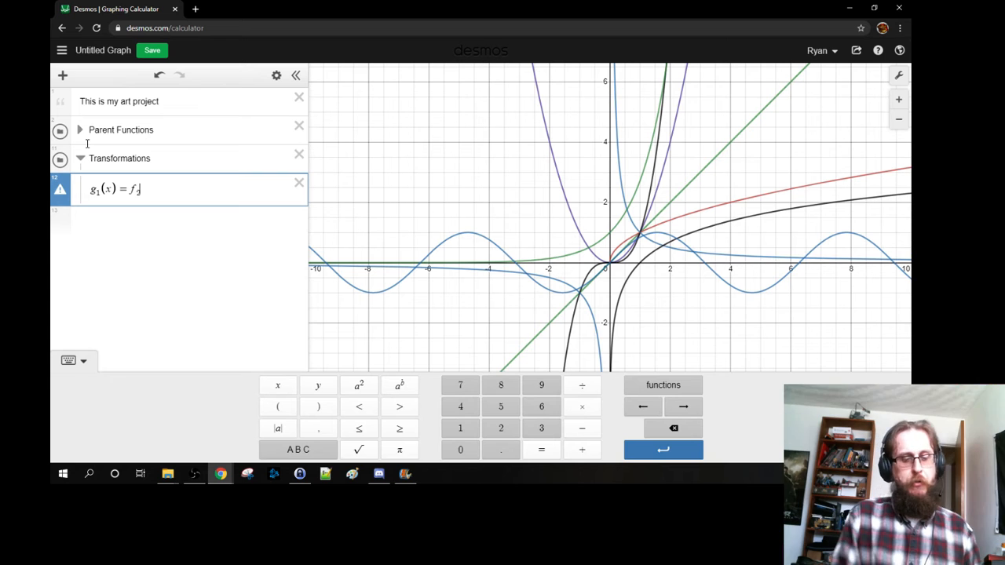
type("(")
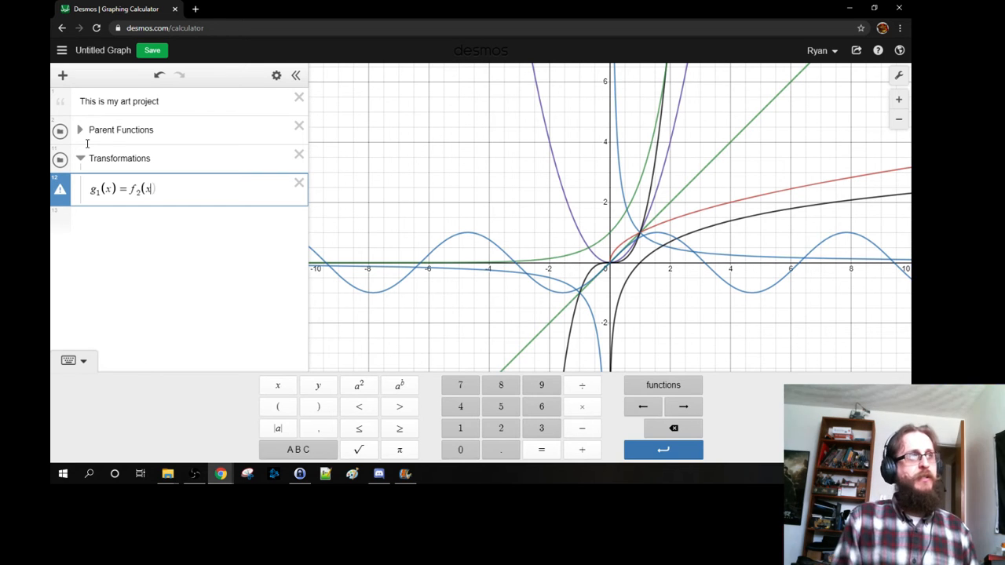
type("x")
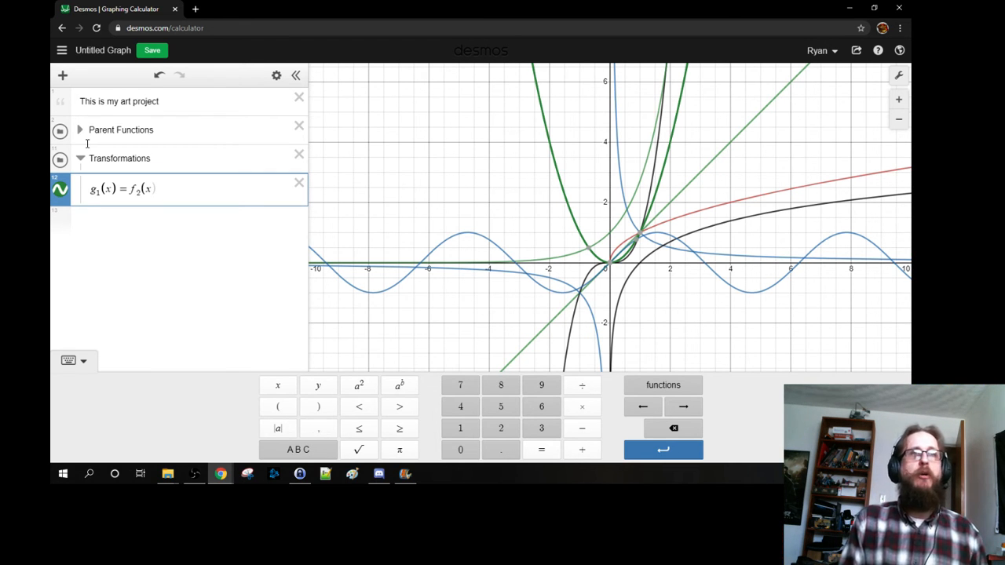
type("- ")
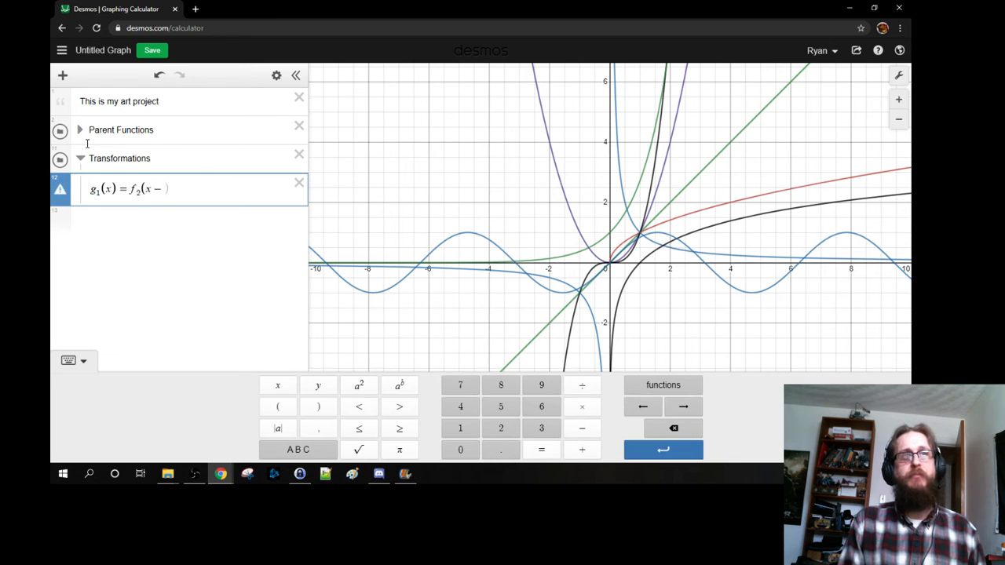
type("4")
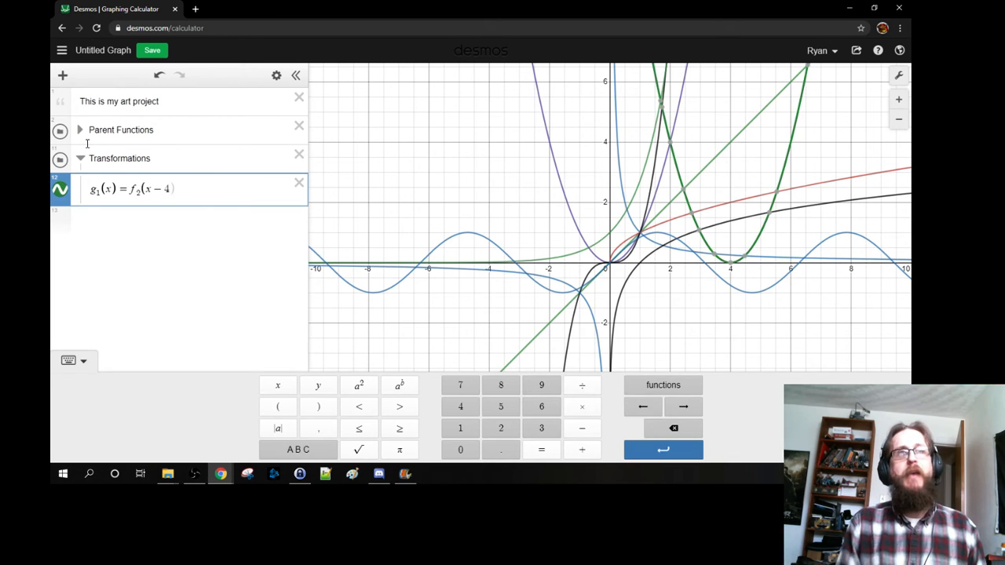
Compare the f_2 and g_1 curves on the graph, and change g_1 to f_2(x + 4)
left_click(547, 133)
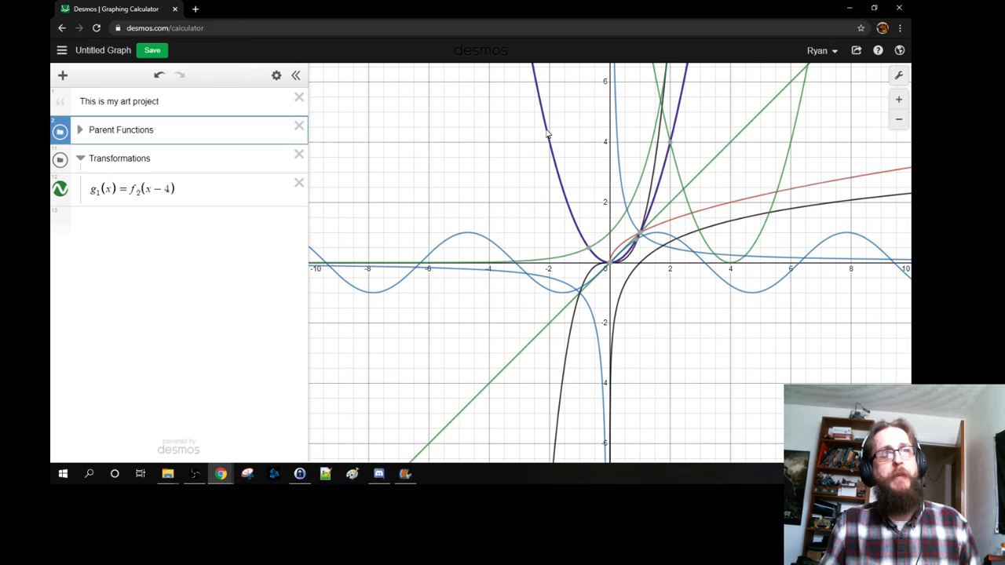
left_click(679, 176)
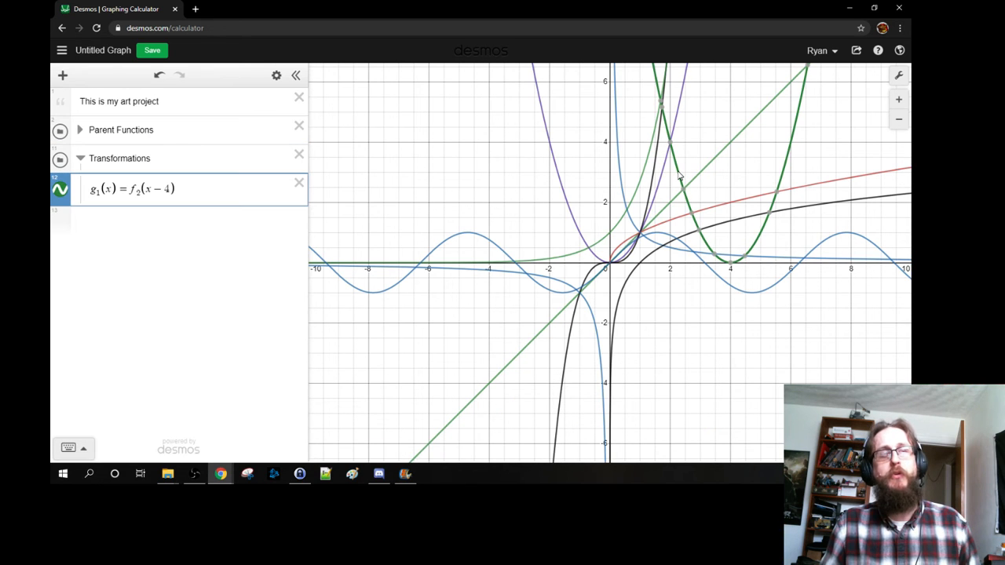
left_click(547, 145)
left_click(679, 171)
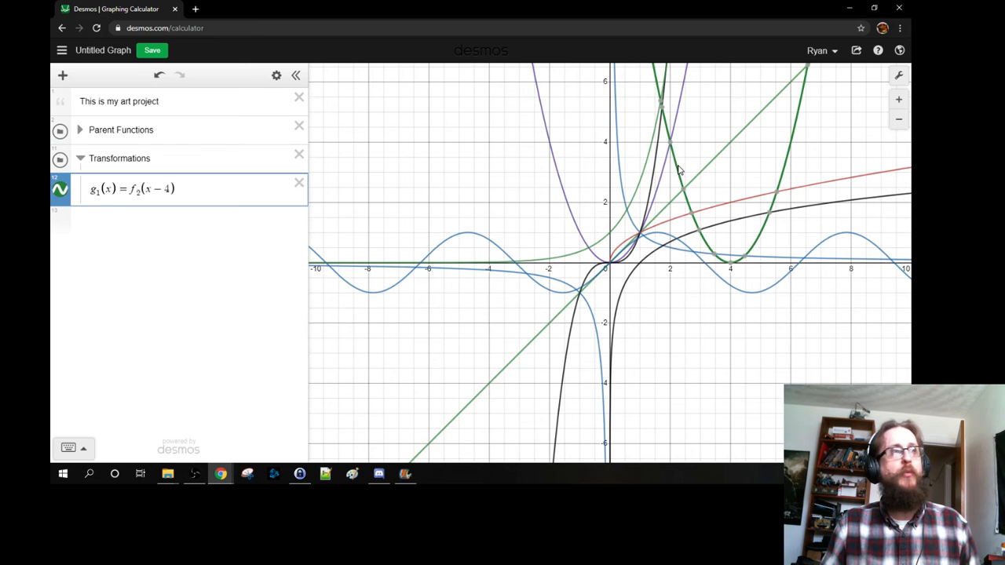
left_click(149, 190)
left_click_drag(149, 189, 165, 194)
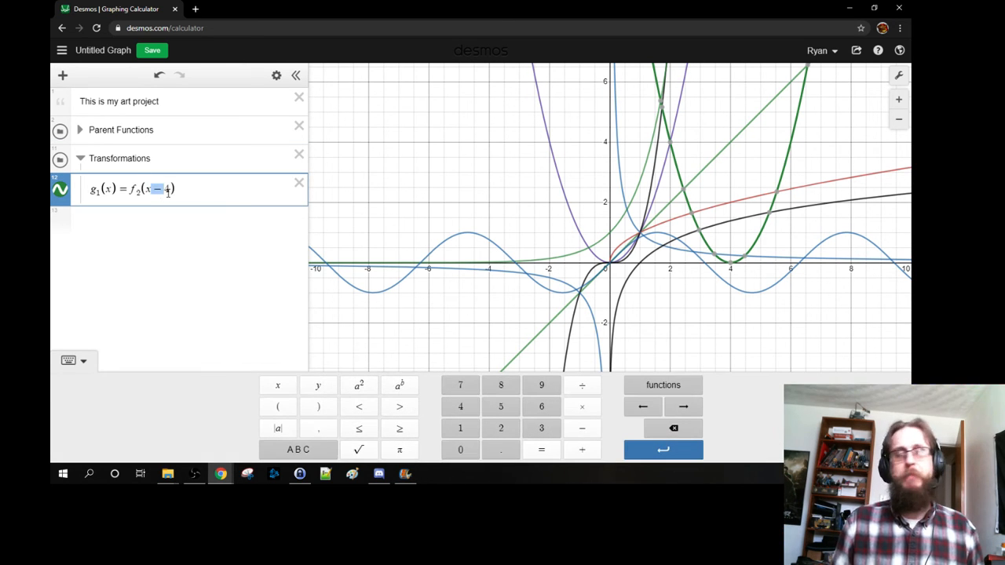
type("+4")
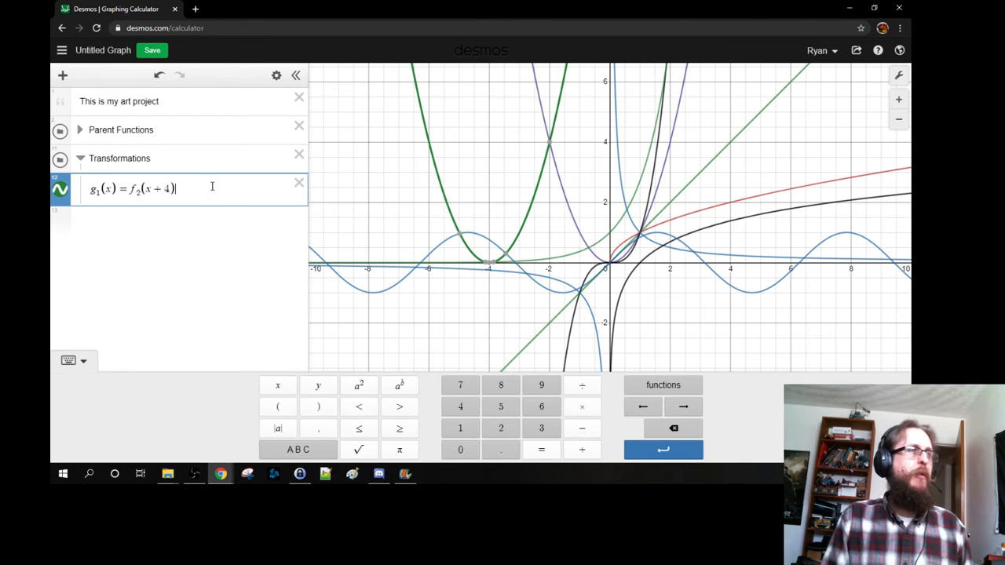
Add a function g_2(x) = f_3(x) below g_1, checking the cubic's name in the Parent Functions folder
key("Return")
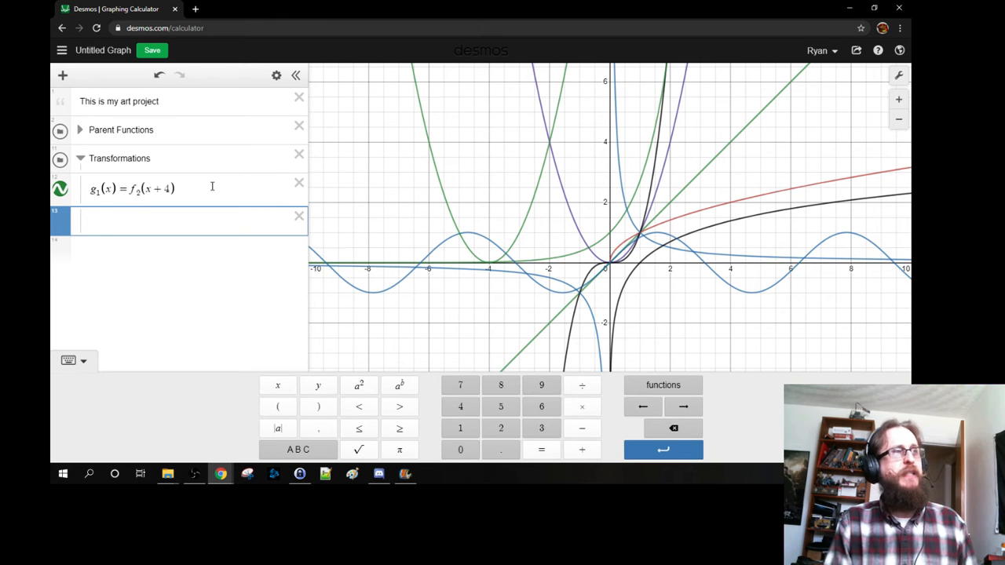
type("g_2")
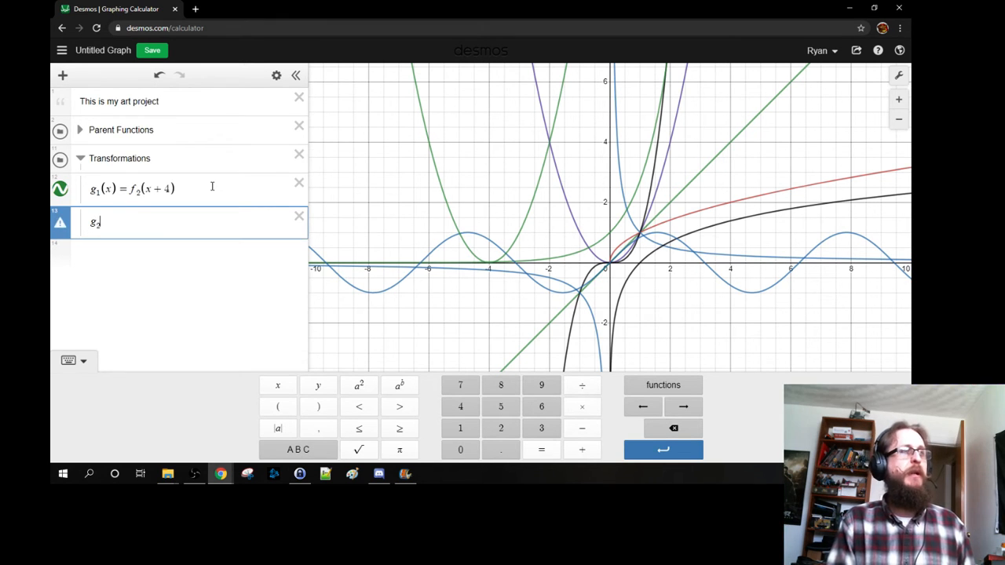
type("(x)=")
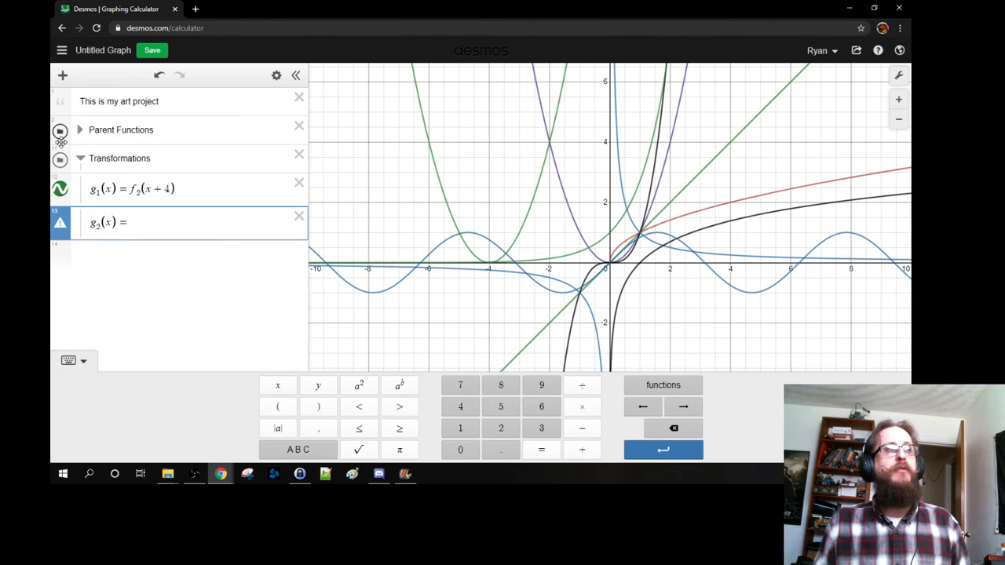
left_click(663, 118)
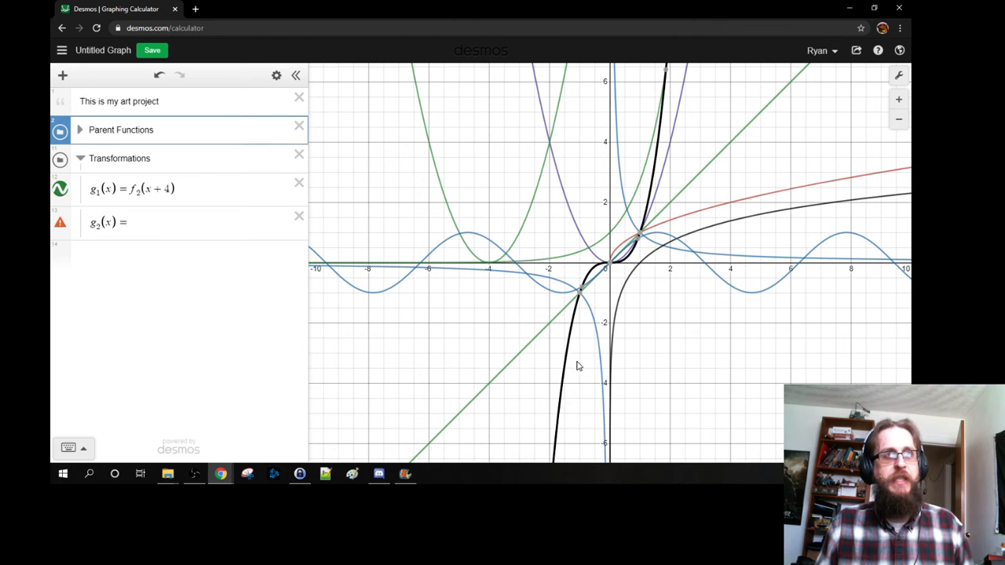
left_click(191, 219)
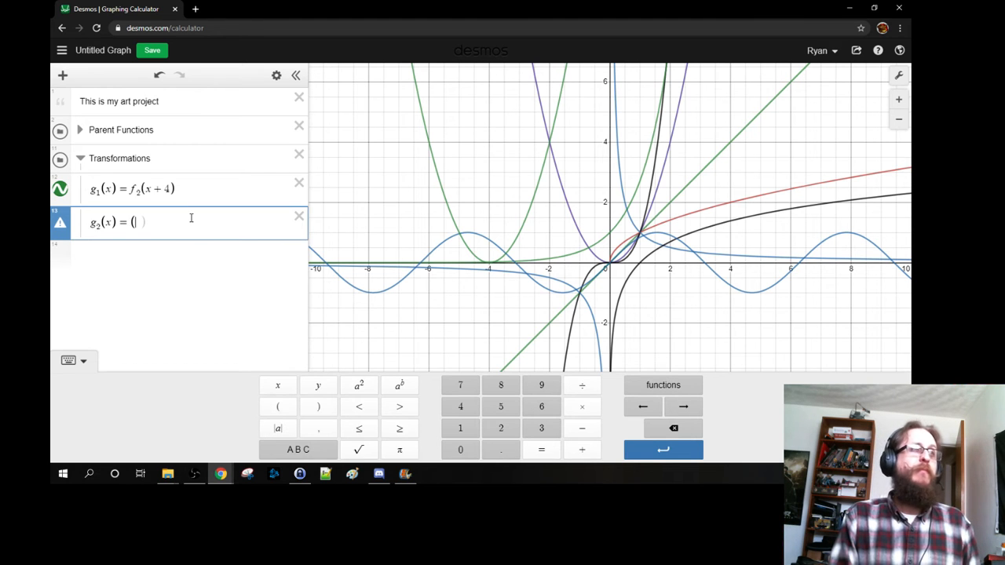
type("_3")
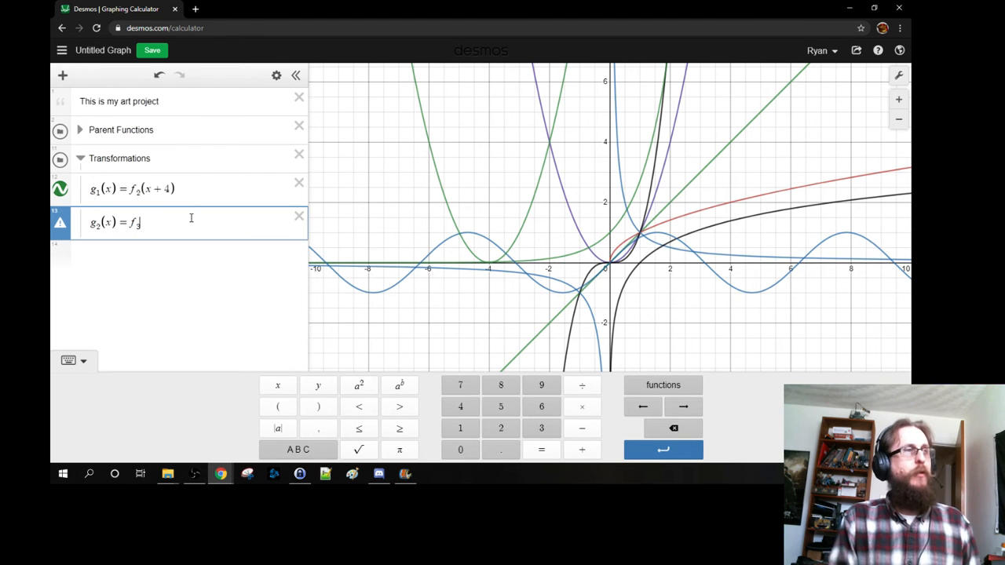
left_click(79, 132)
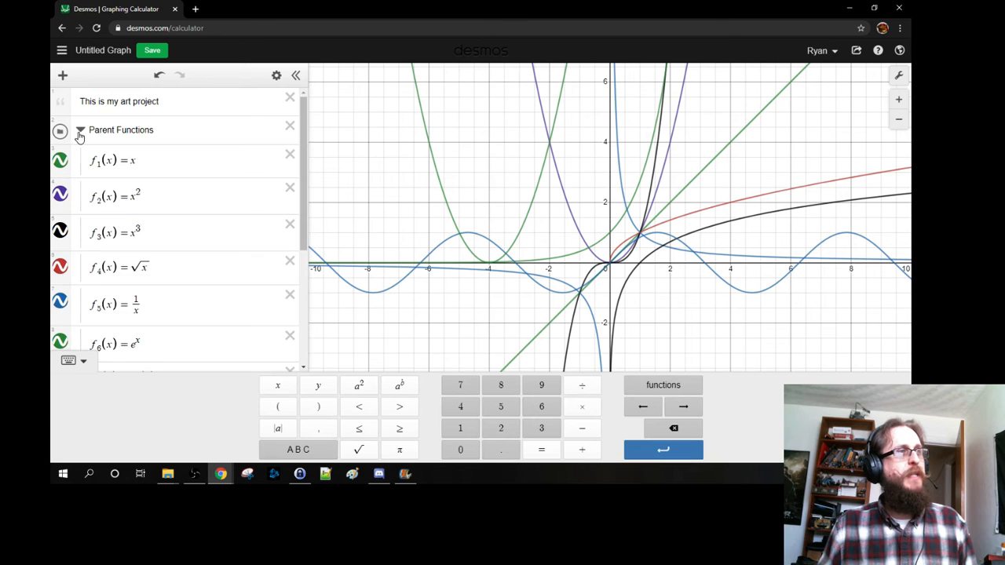
left_click(79, 133)
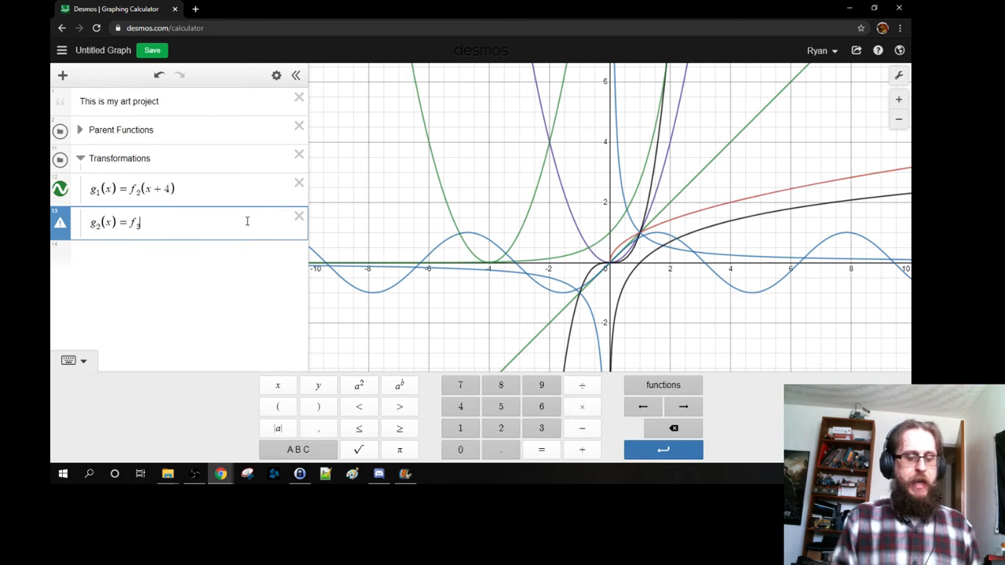
type("(")
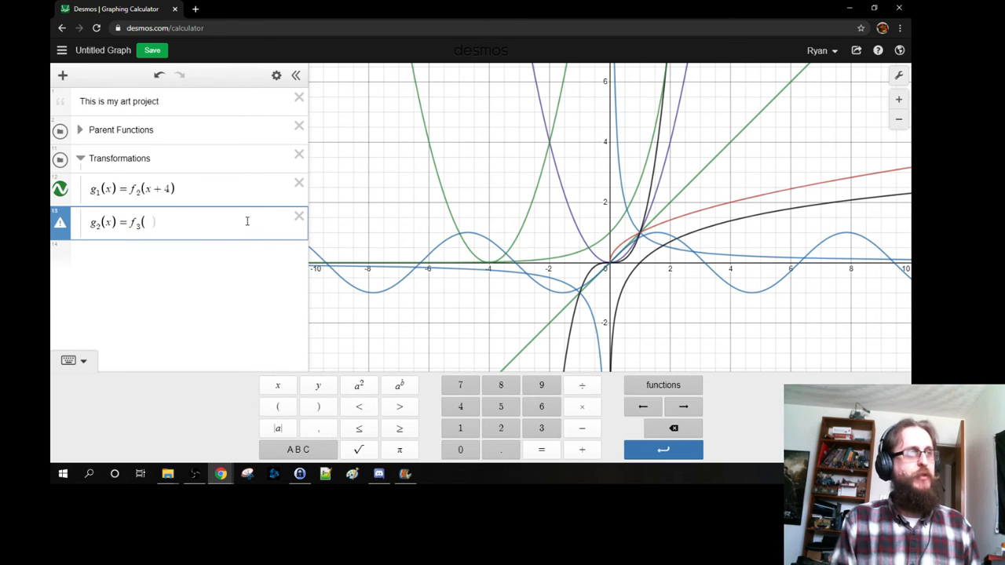
type("x)")
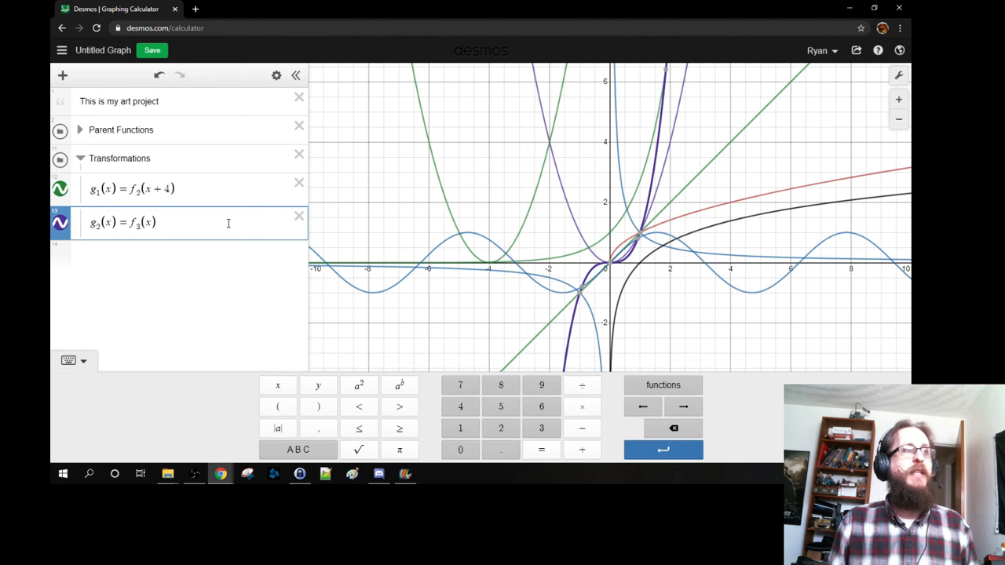
Try vertical shifts of +3 and −1 on g_2, comparing its curve with the cubic parent
type("+")
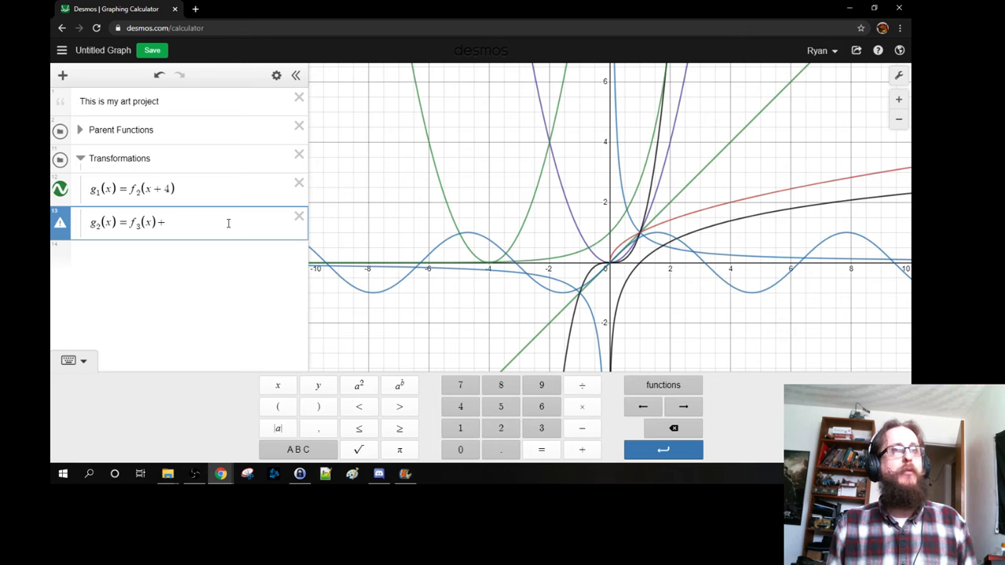
type("3")
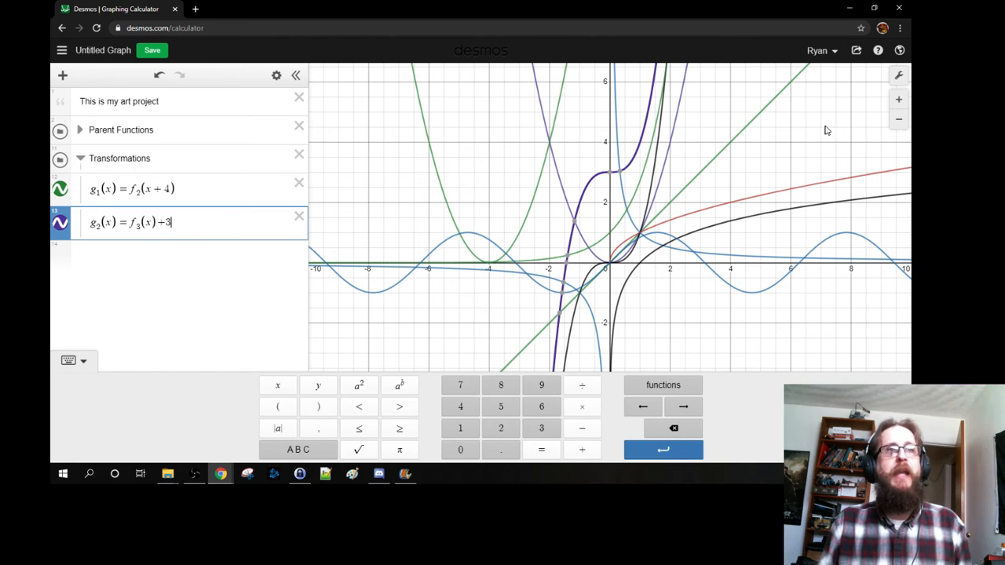
left_click(657, 150)
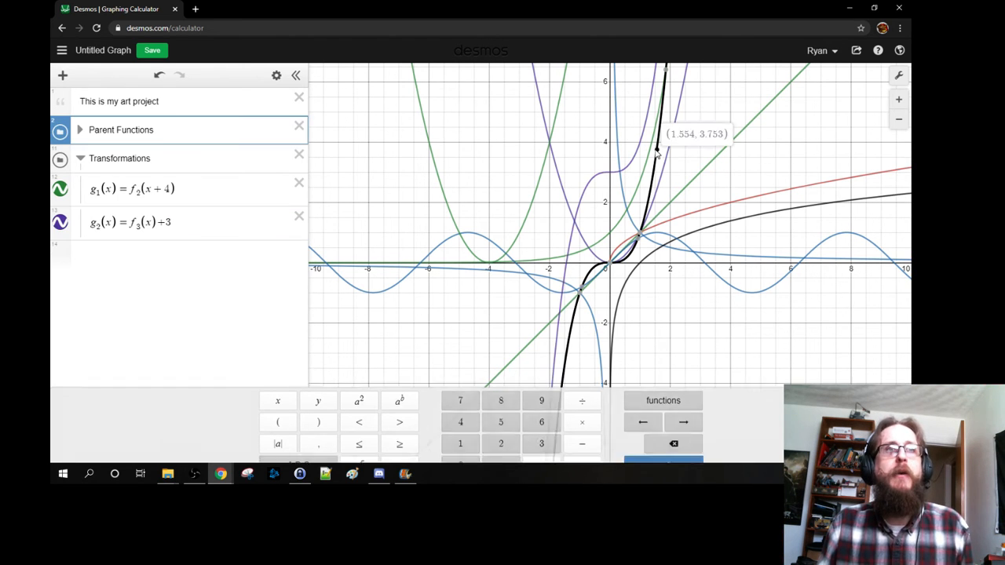
left_click(636, 154)
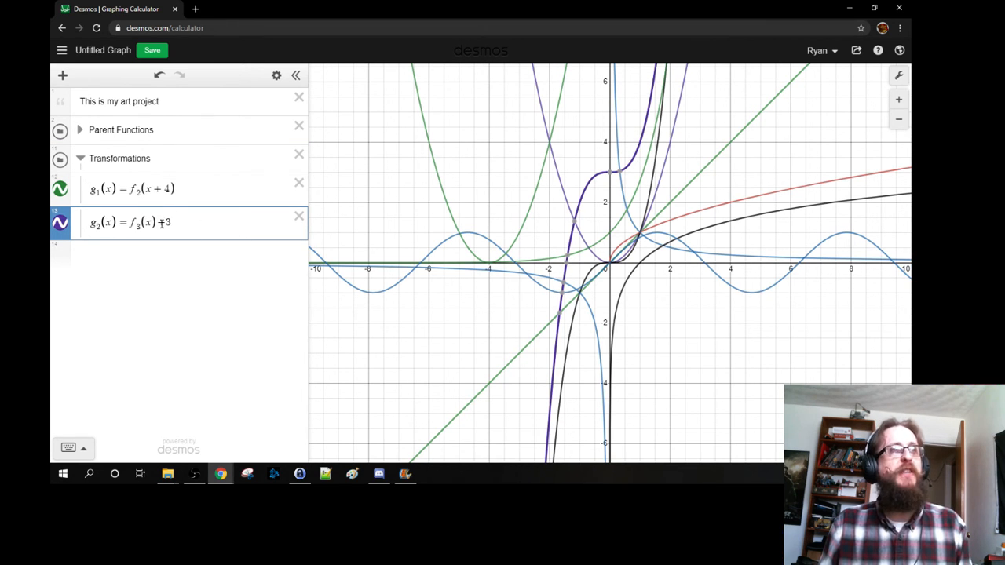
left_click_drag(160, 223, 174, 224)
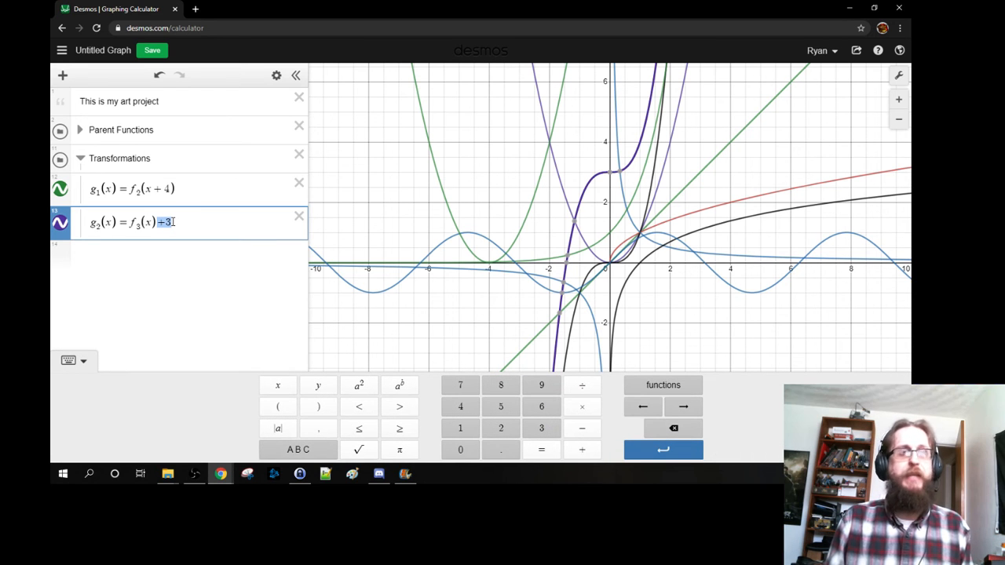
type("-1")
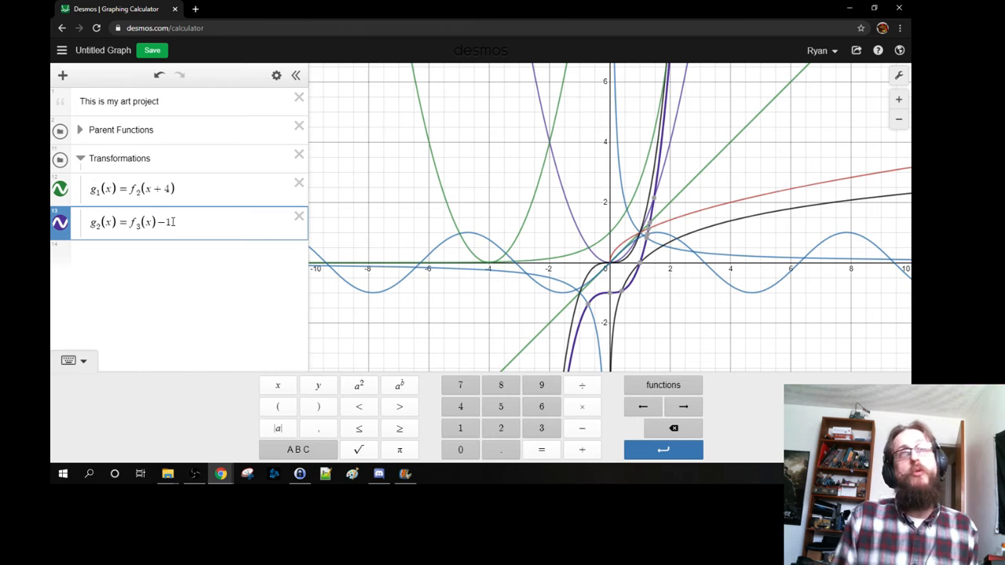
Replace the vertical shift in g_2 so that it reads f_3(x) + 5
key("BackSpace")
key("BackSpace")
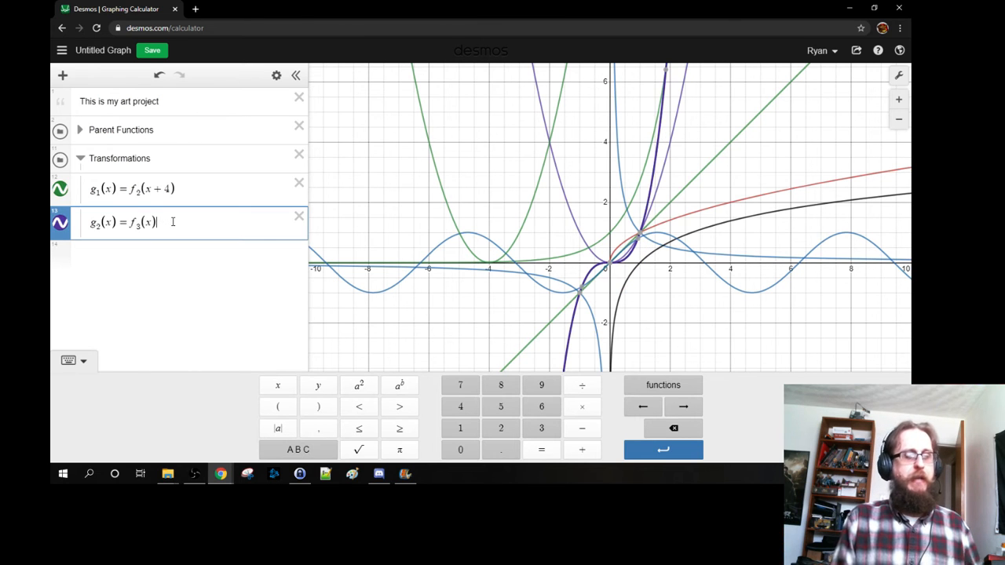
type("+")
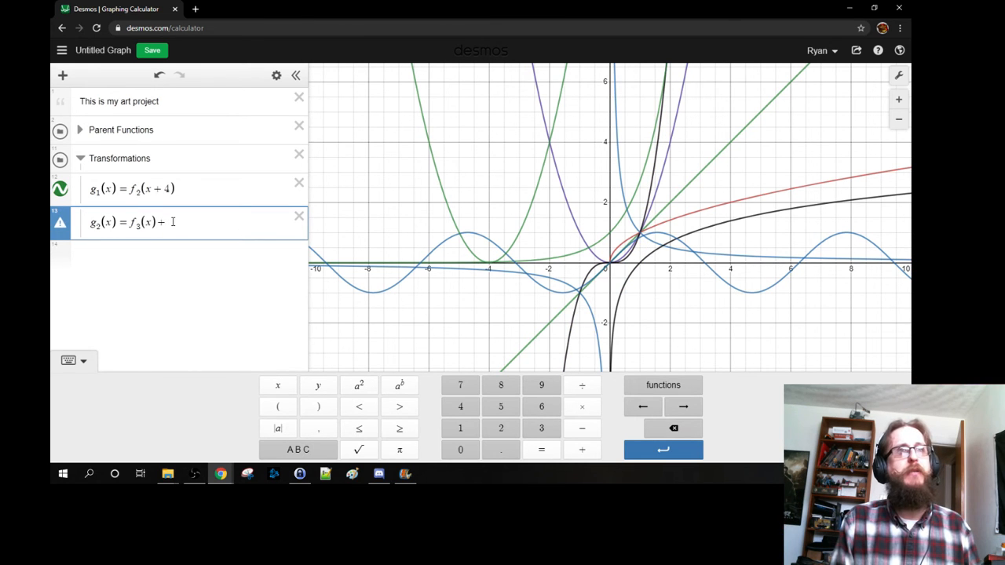
type("5")
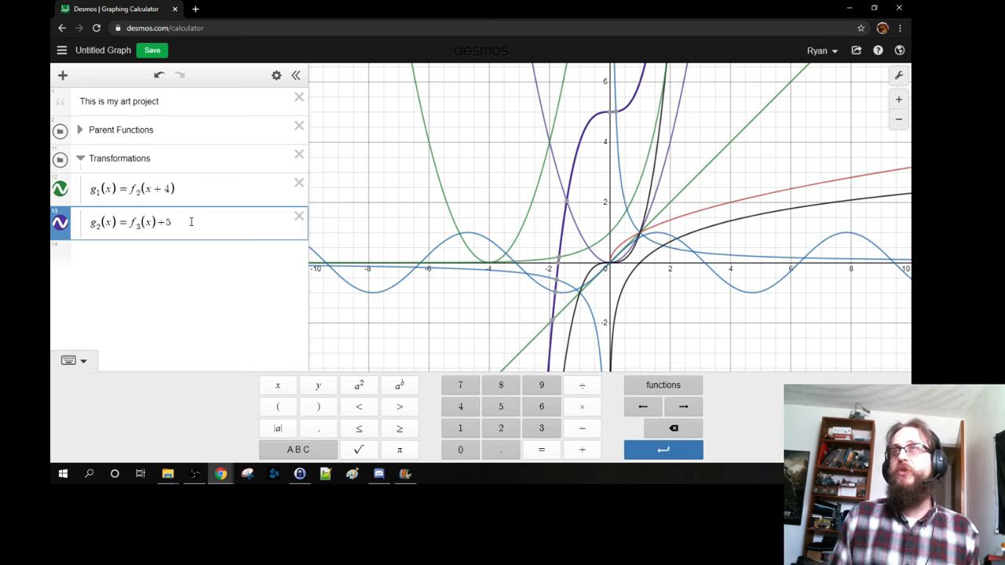
Start a new function line with g below g_2 and look up the square root curve's name in the Parent Functions folder
key("Return")
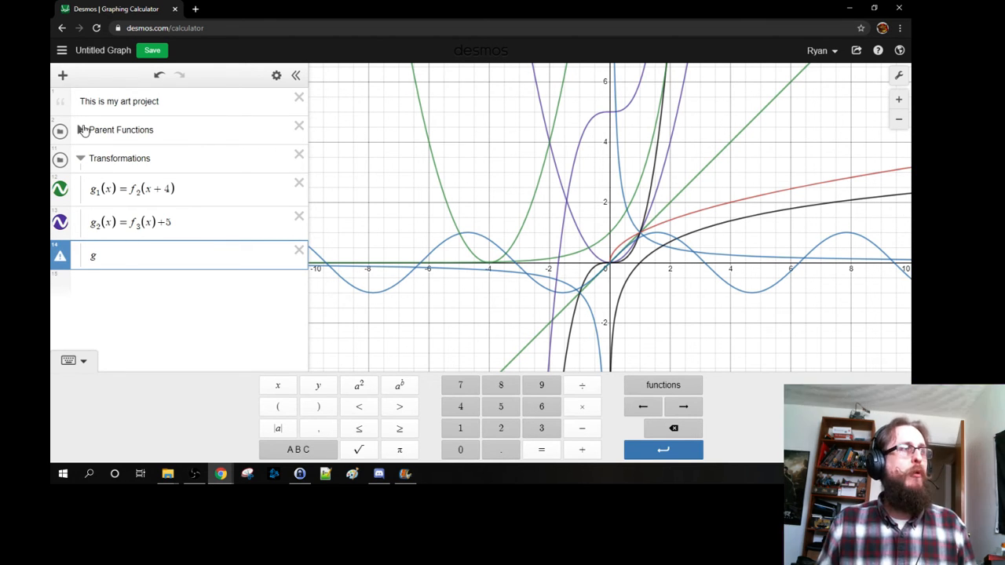
left_click(80, 129)
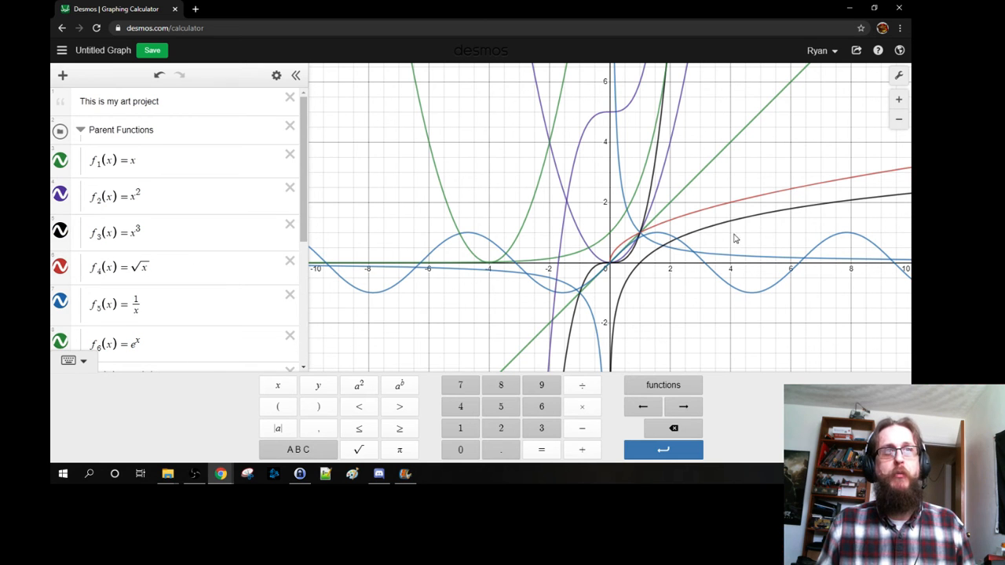
left_click(781, 196)
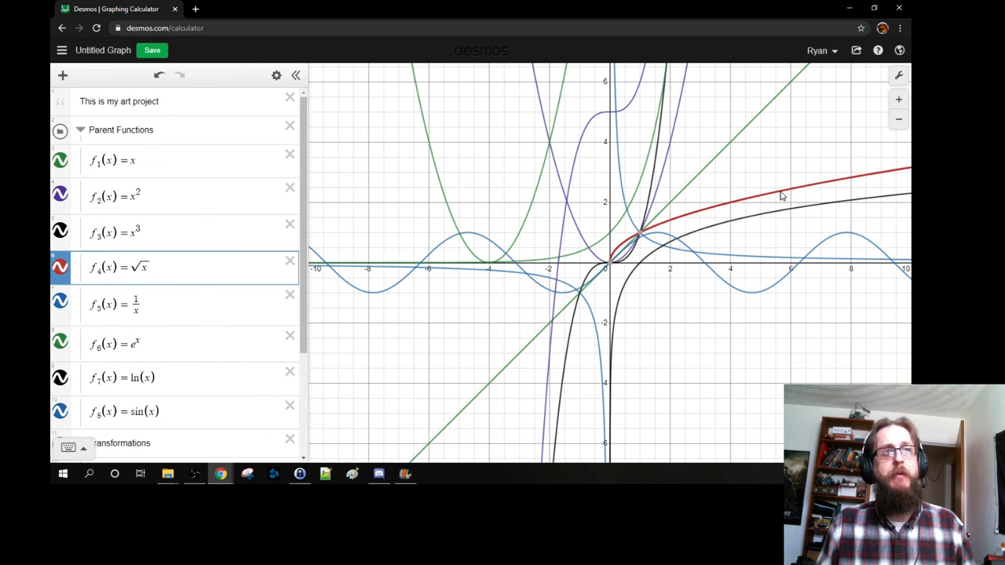
left_click(80, 130)
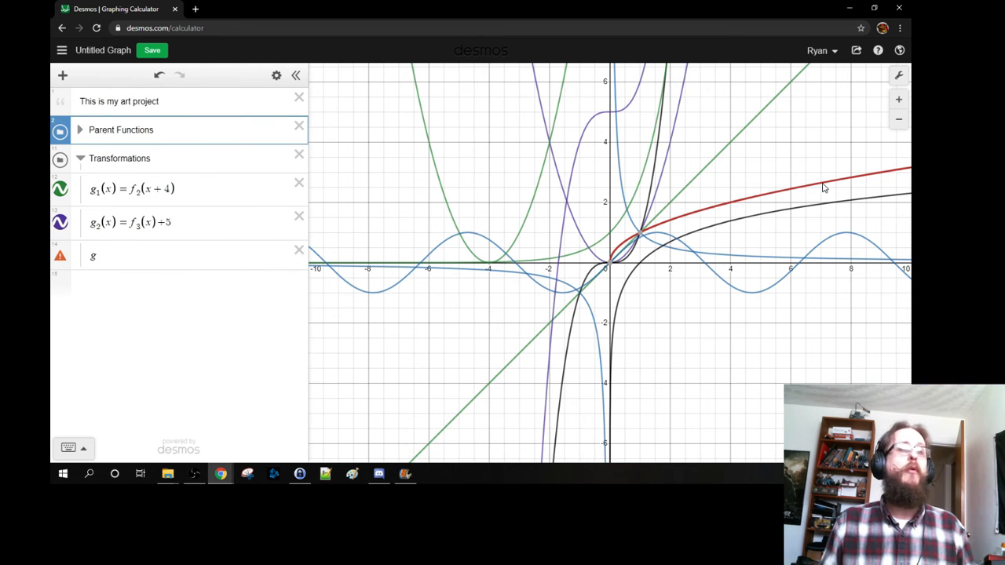
Complete the new line in the Transformations folder as g_3(x) = f_4(x)
left_click(126, 257)
type("3(")
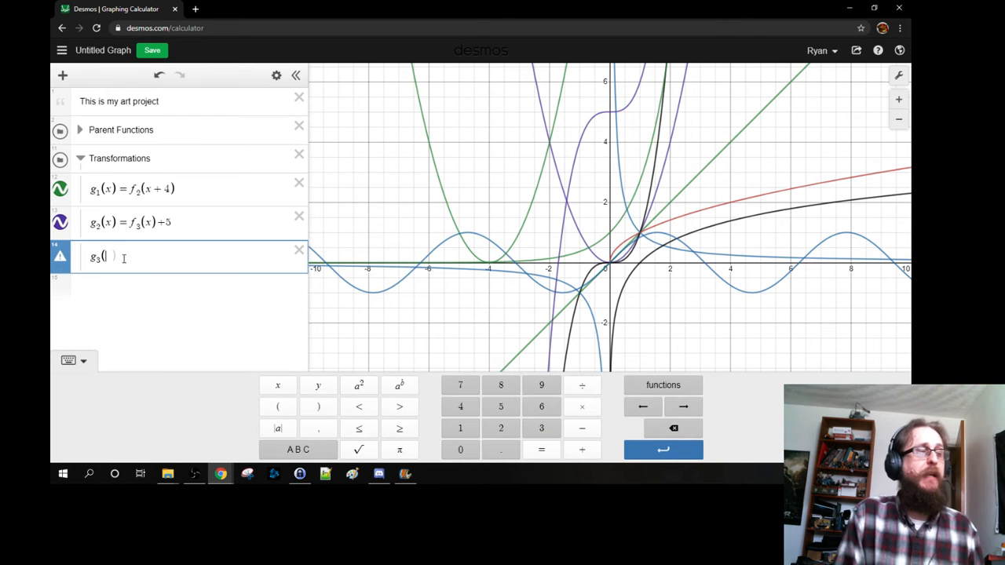
type("x) = ")
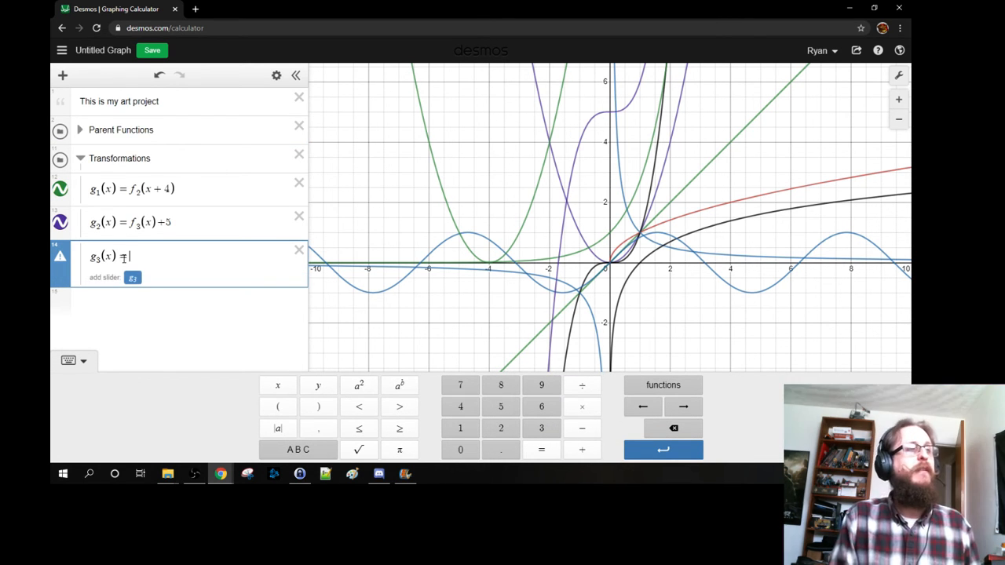
type("f(")
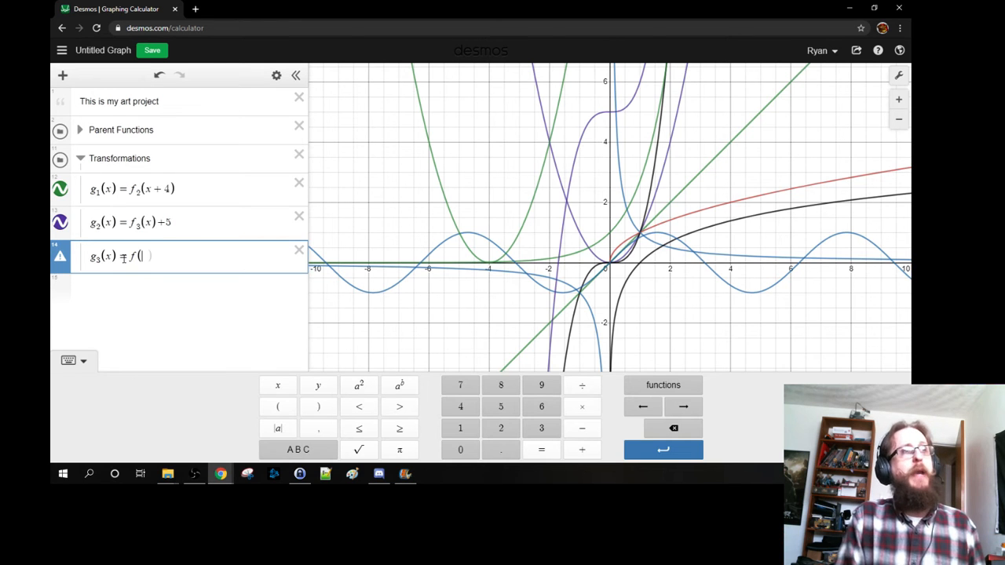
key("BackSpace")
type("_")
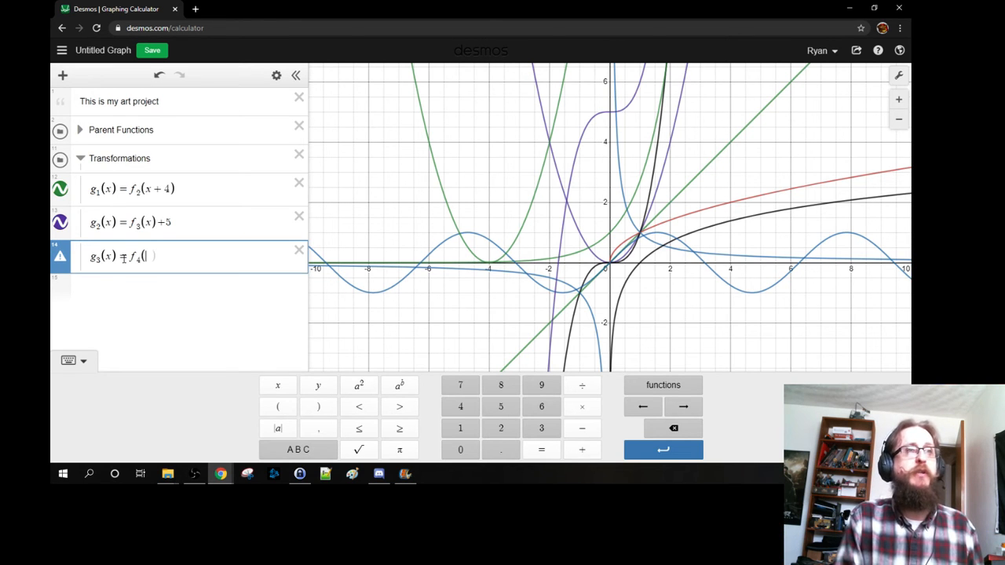
type("4(x)")
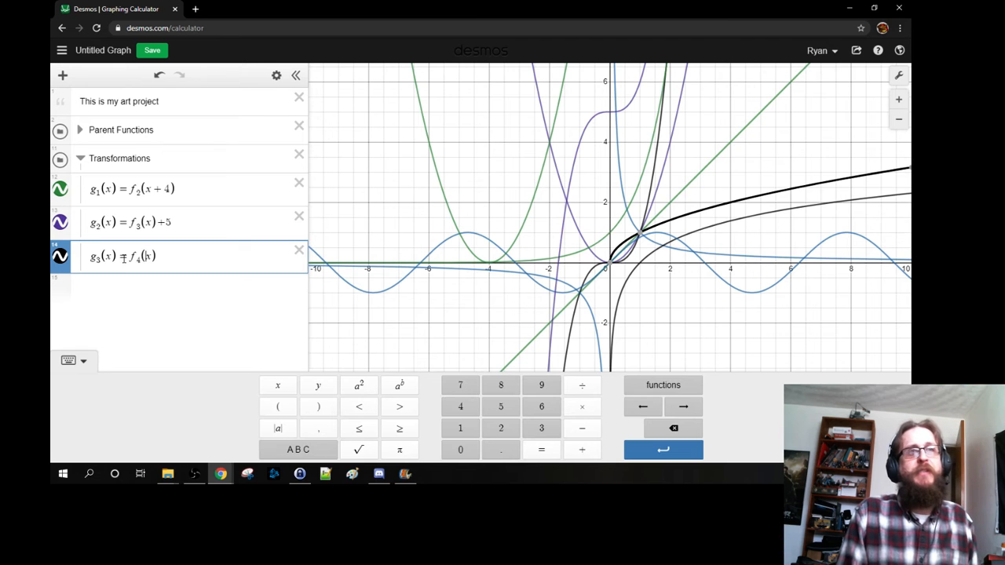
Change g_3 to f_4(−x) and compare its curve with the square root parent curve
key("Left")
key("Left")
type("-")
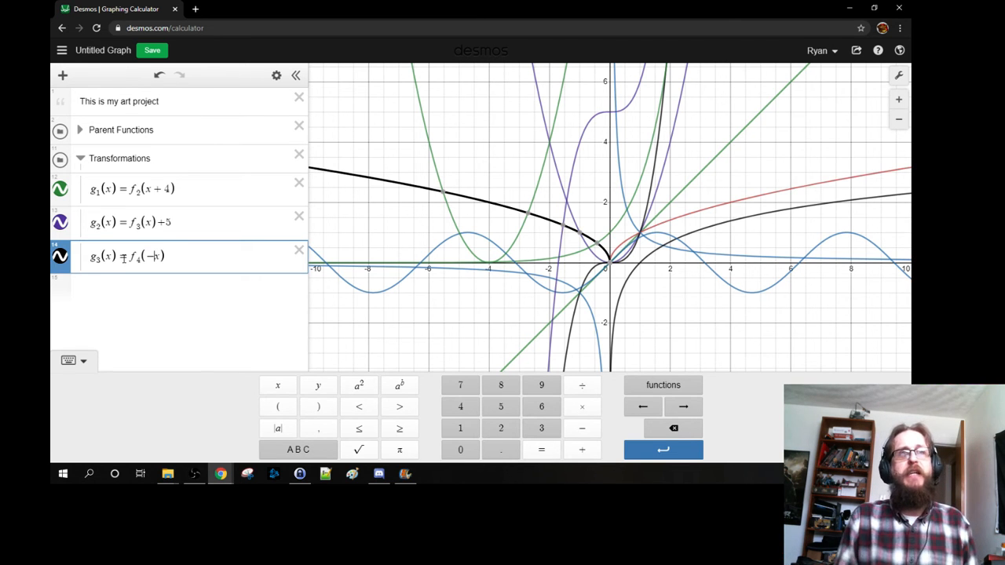
left_click(769, 196)
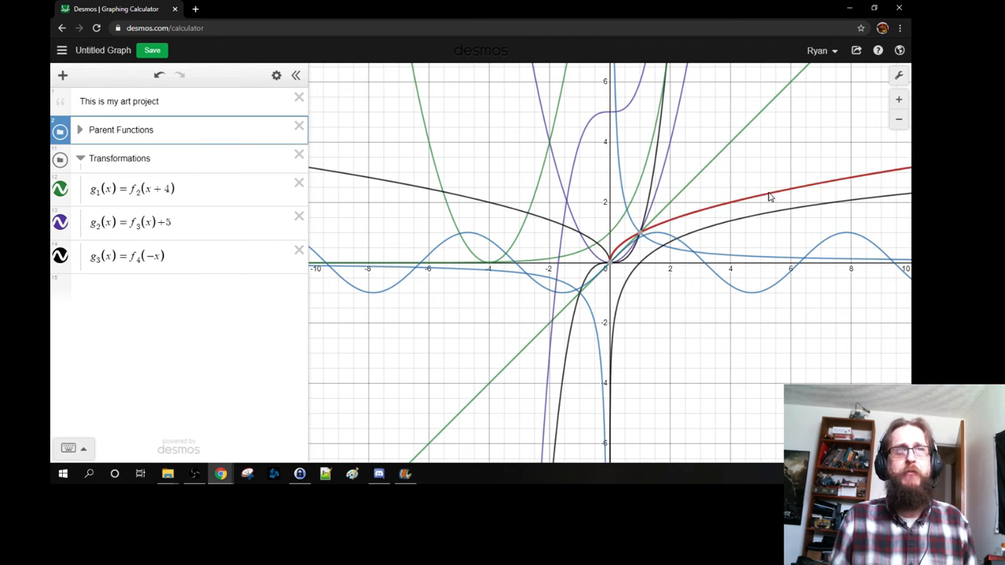
left_click(506, 206)
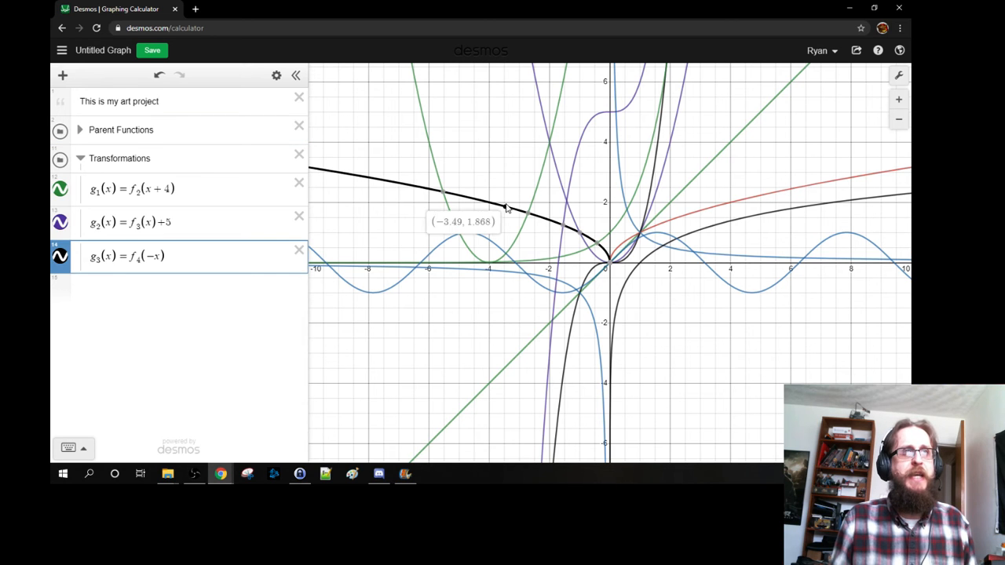
left_click(767, 199)
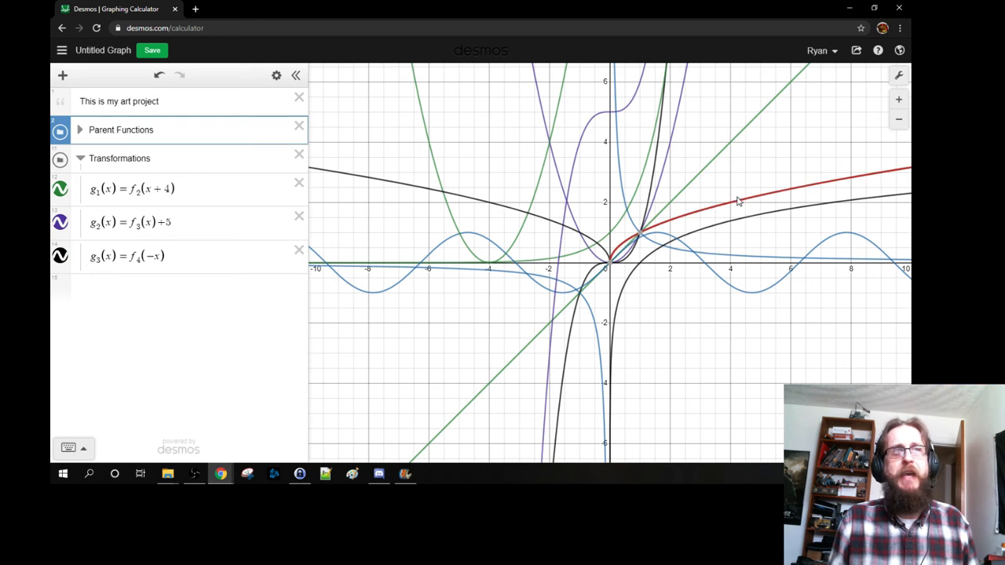
left_click(493, 206)
Start a new function line with g below g_3 and look up the sine function's name in the Parent Functions folder
left_click(217, 253)
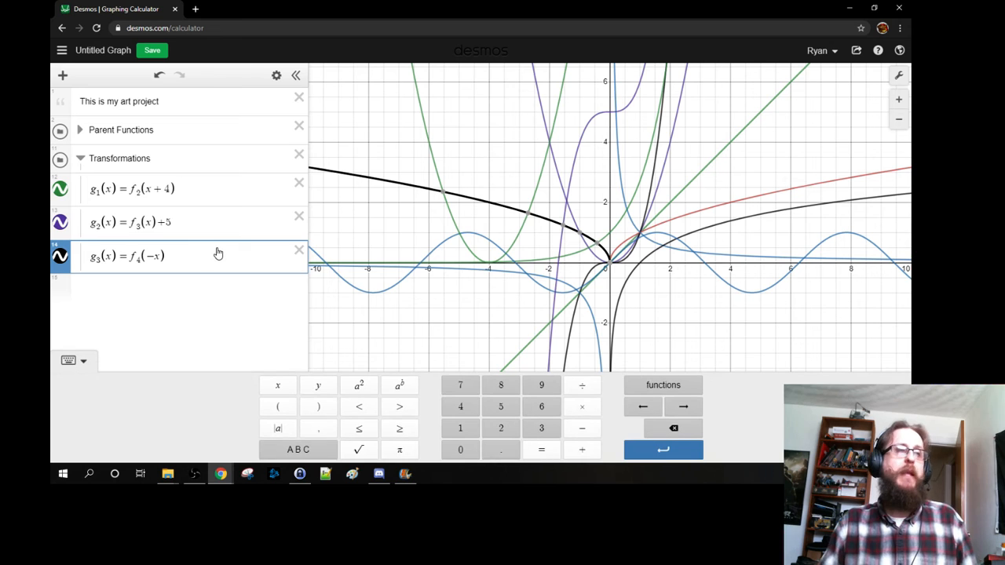
key("Return")
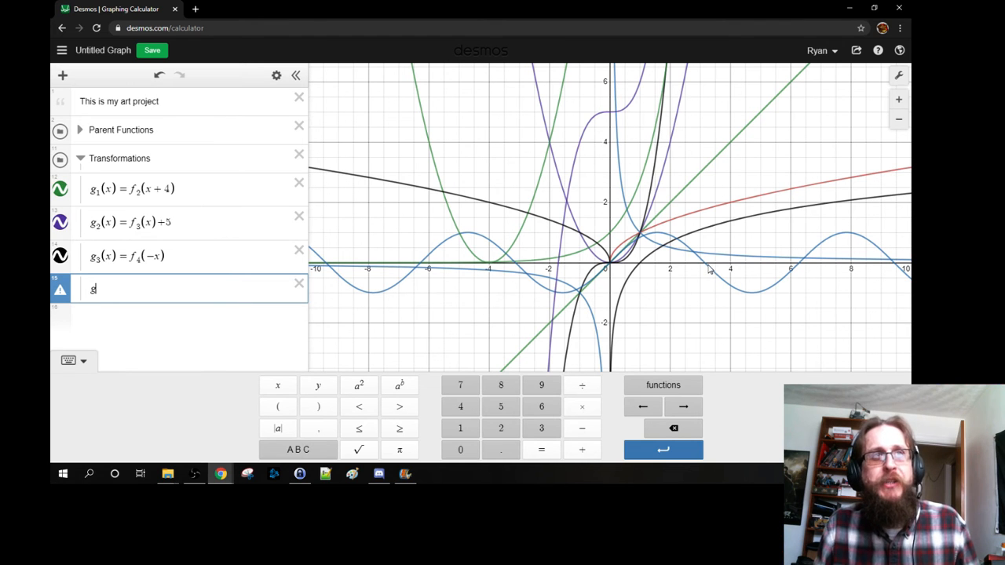
left_click(78, 135)
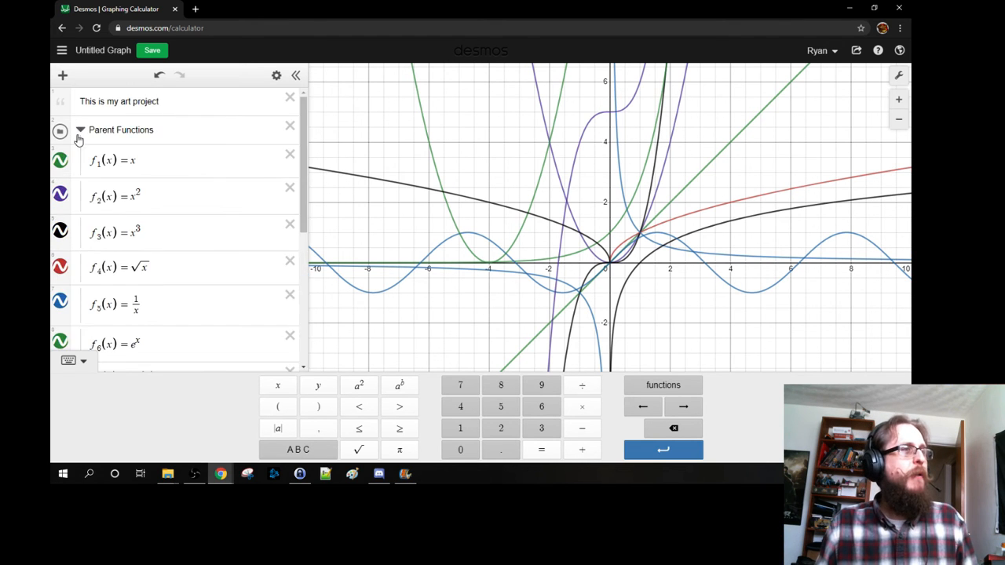
scroll(87, 180, "down", 3)
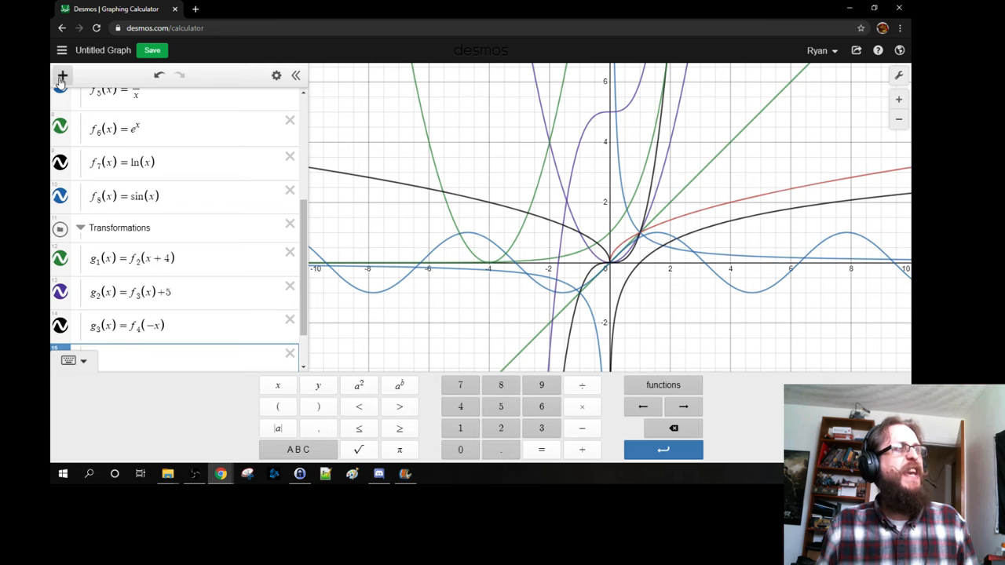
scroll(79, 126, "up", 5)
left_click(82, 131)
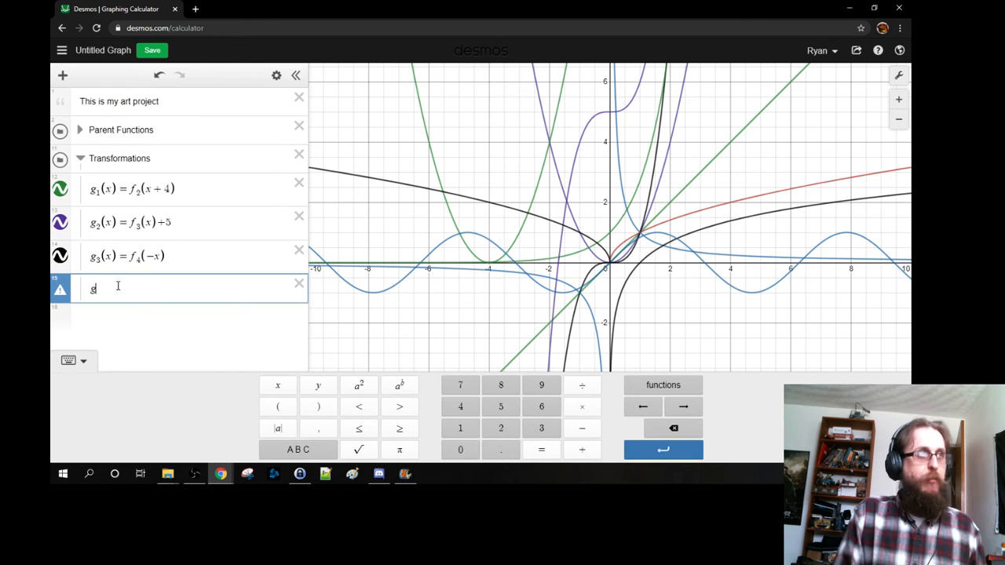
Complete the new line in the Transformations folder as g_4(x) = f_8(x)
type("4(x) ")
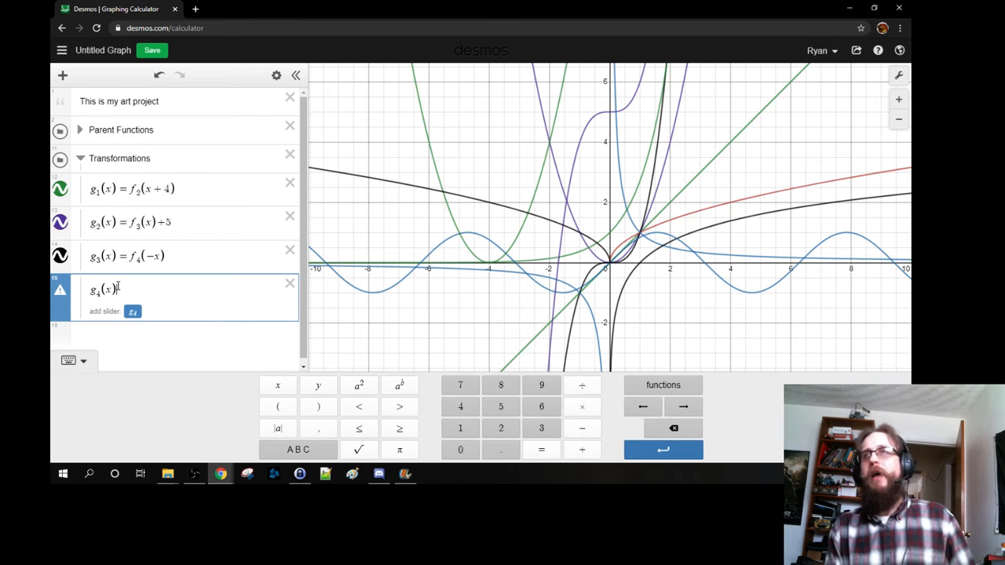
type("= ")
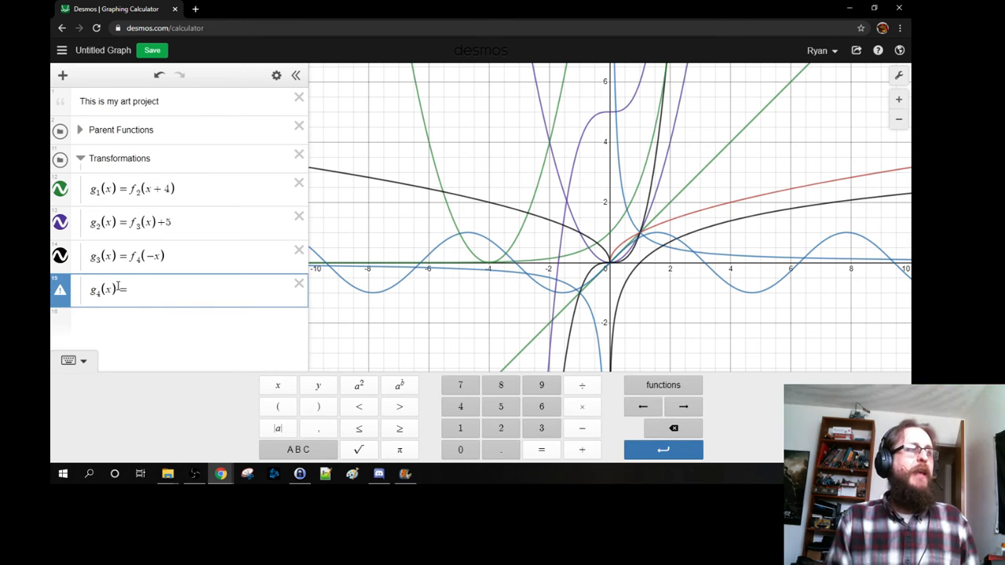
type("f")
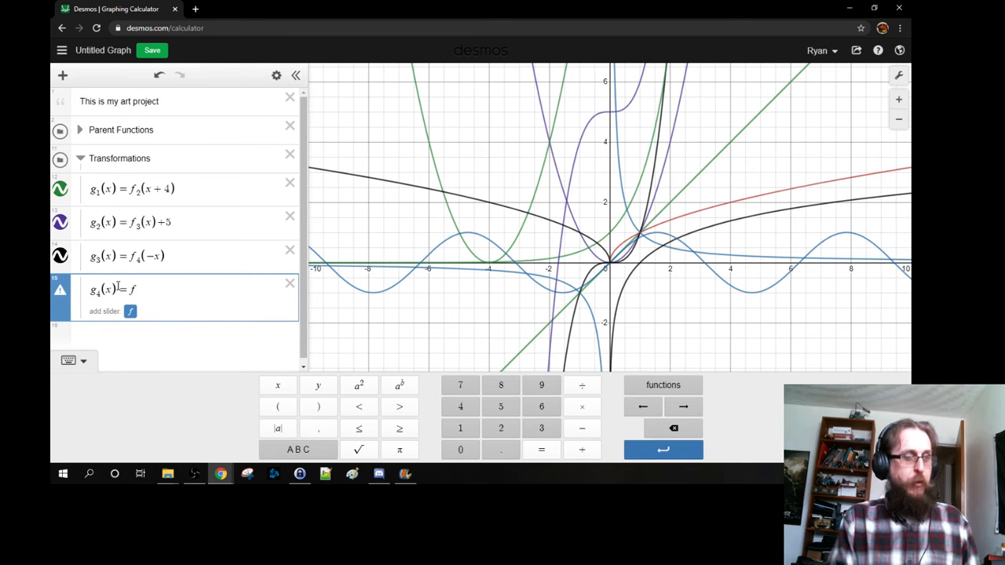
type("5(x")
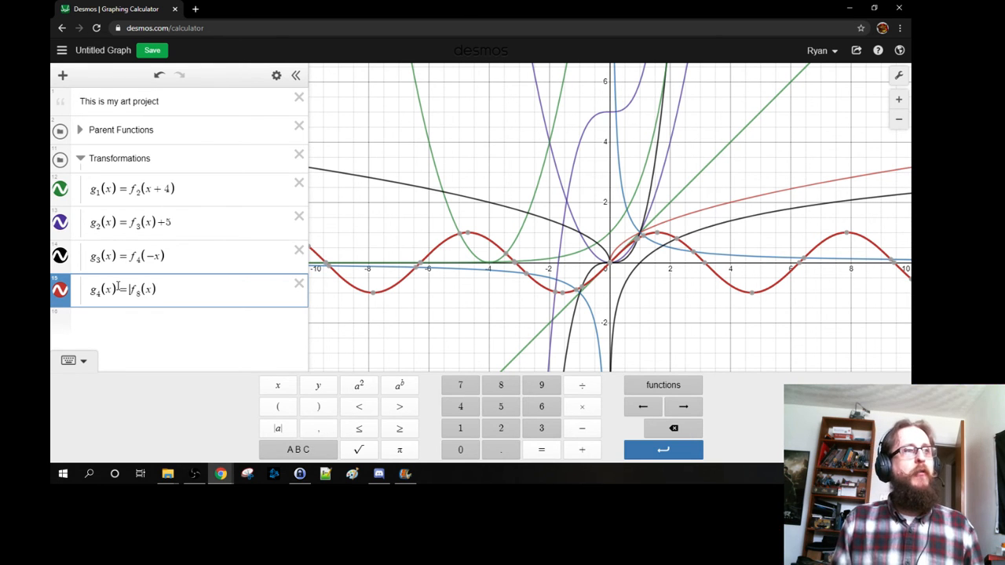
Reflect g_4 over the x-axis by changing its right side to −f_8(x)
left_click(117, 288)
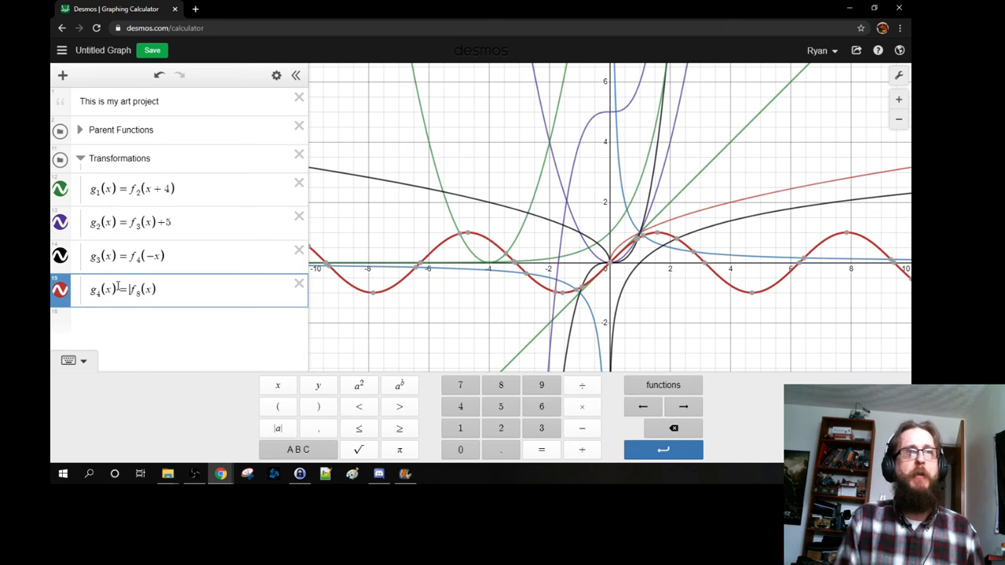
type("-")
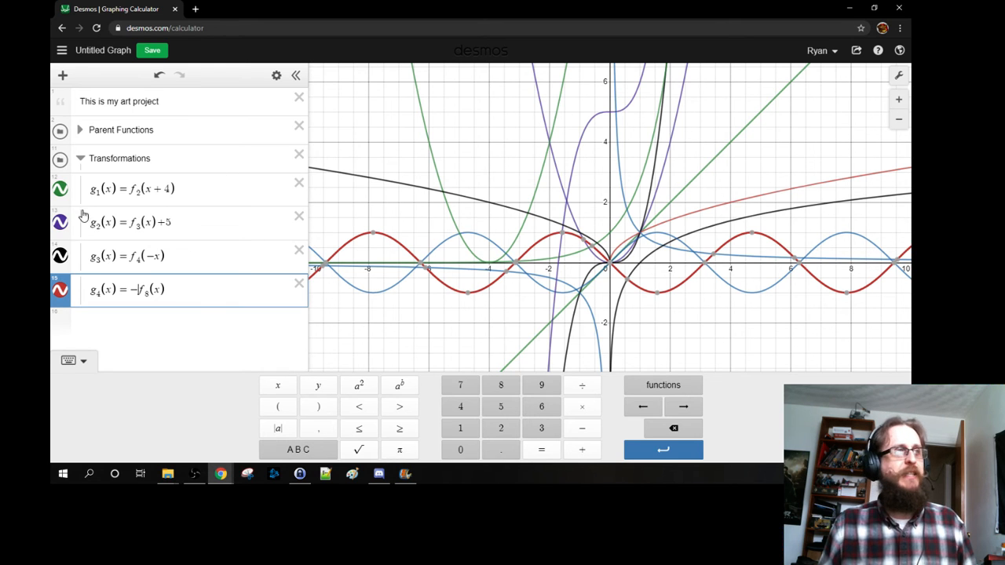
left_click(199, 291)
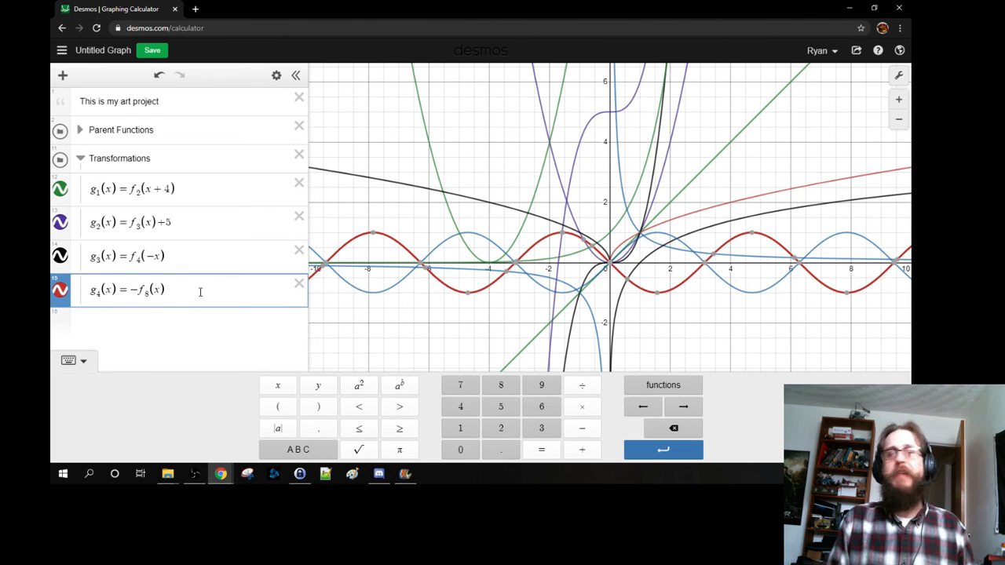
Add g_5(x) = f_5(x) below g_4, checking the Parent Functions folder for the reciprocal function's name
key("Return")
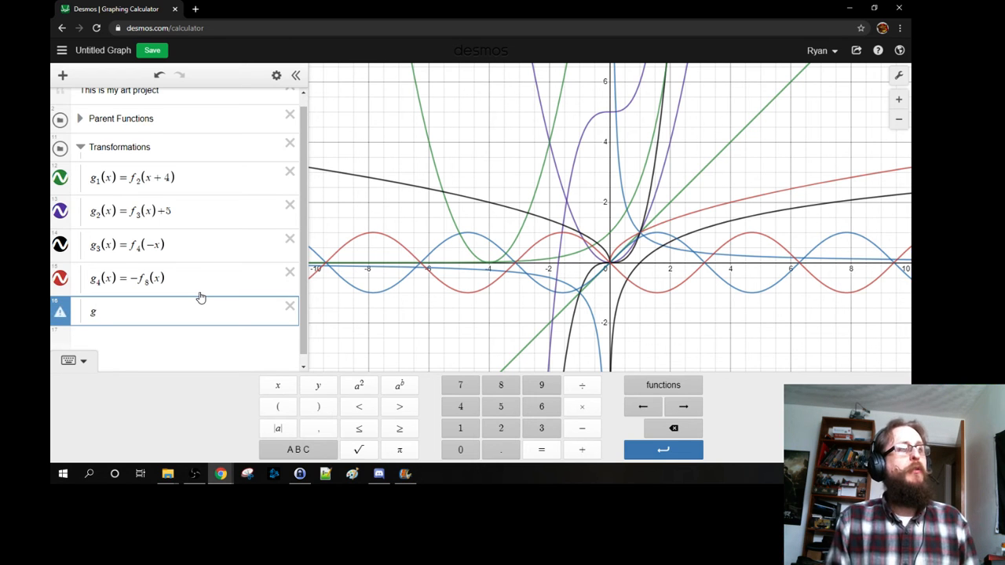
type("g5(x")
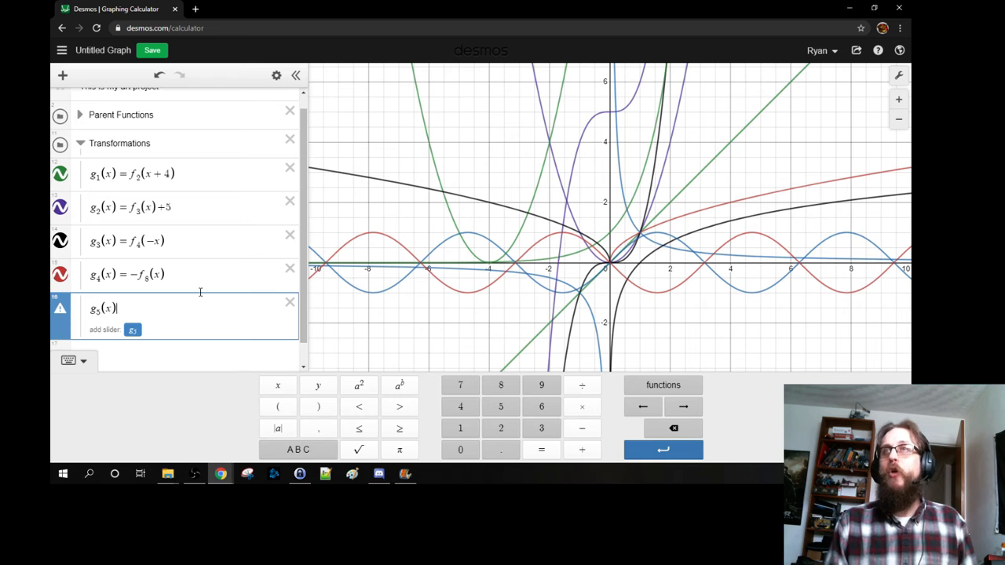
type("=")
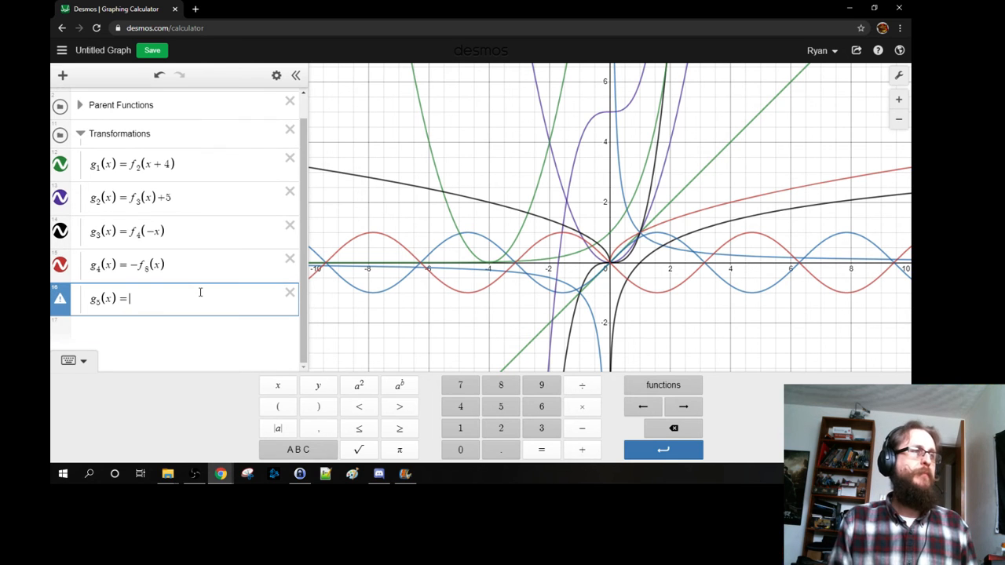
left_click(80, 105)
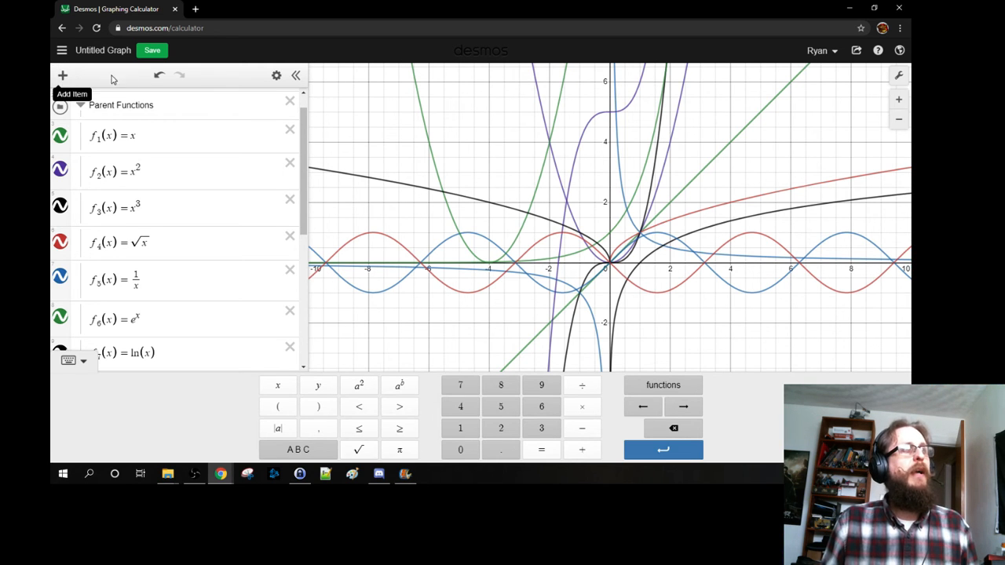
left_click(79, 105)
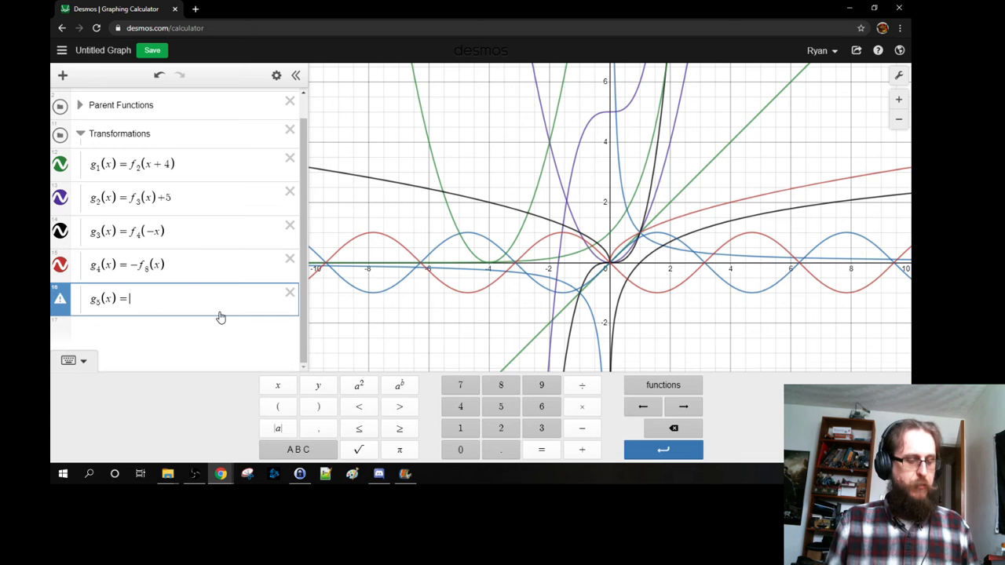
type("f_5(x)")
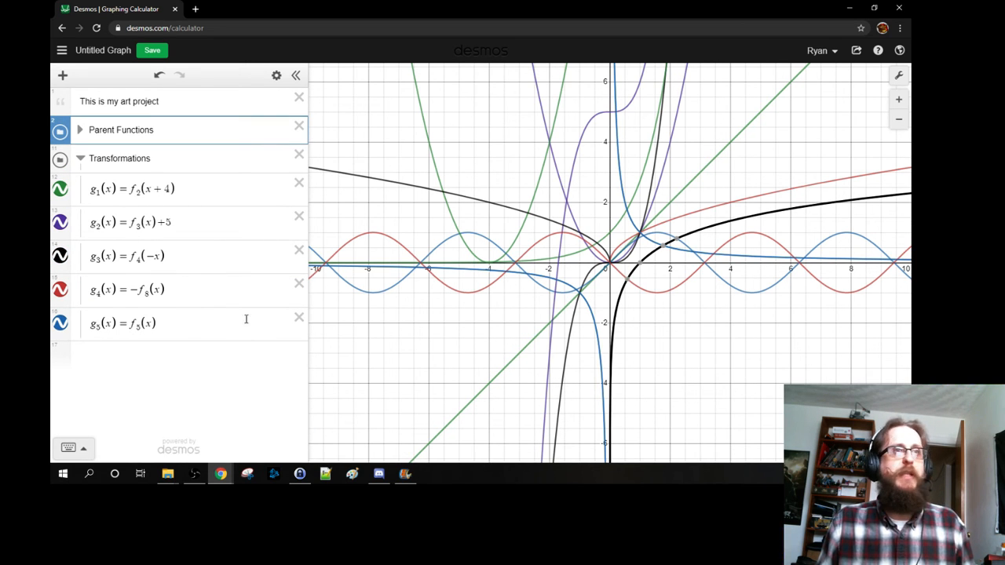
Try 2, 5 and .5 as the multiplier of x inside g_5, and settle on f_5(.1x)
left_click(176, 322)
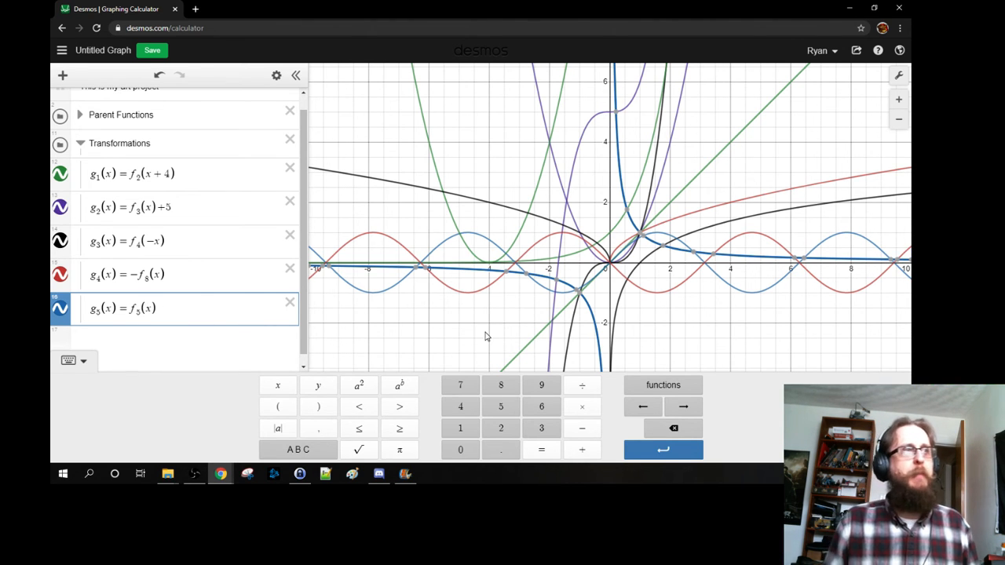
type("2")
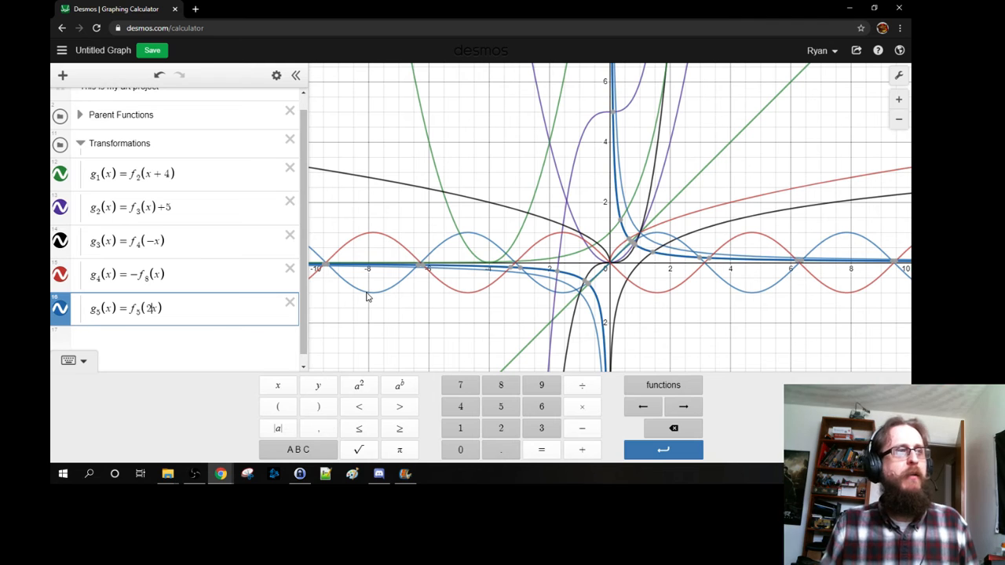
key("BackSpace")
type("5")
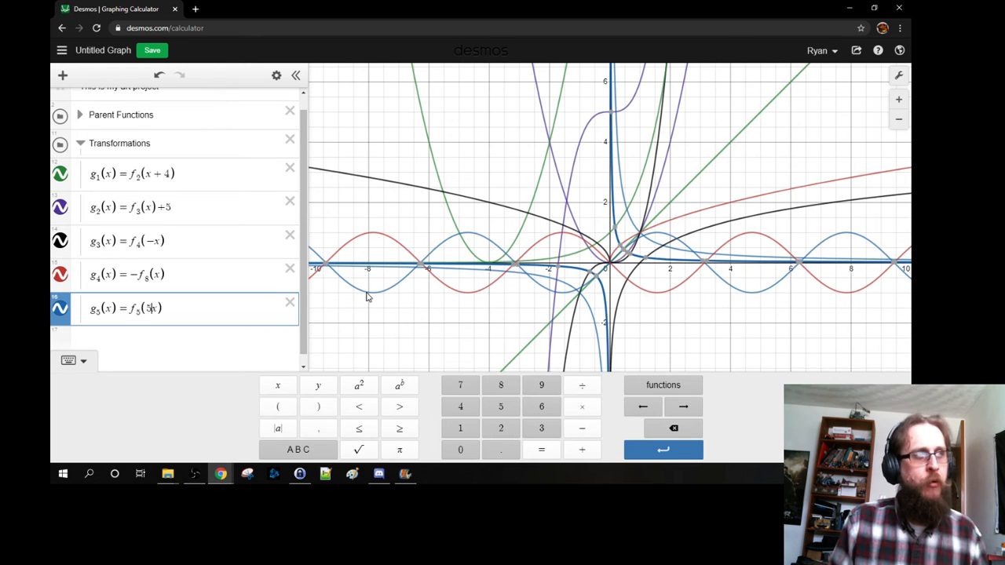
key("BackSpace")
type(".5")
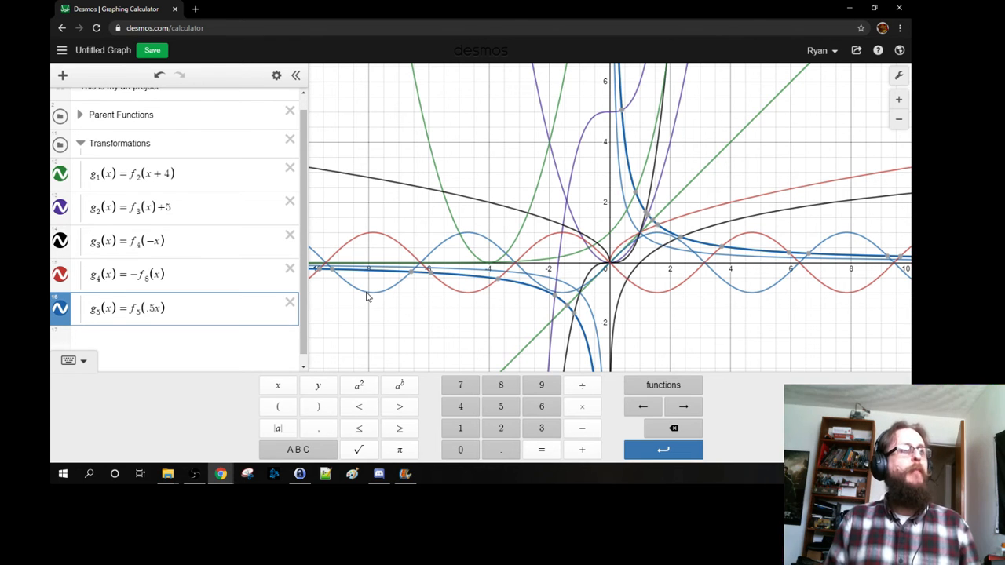
key("BackSpace")
type("1")
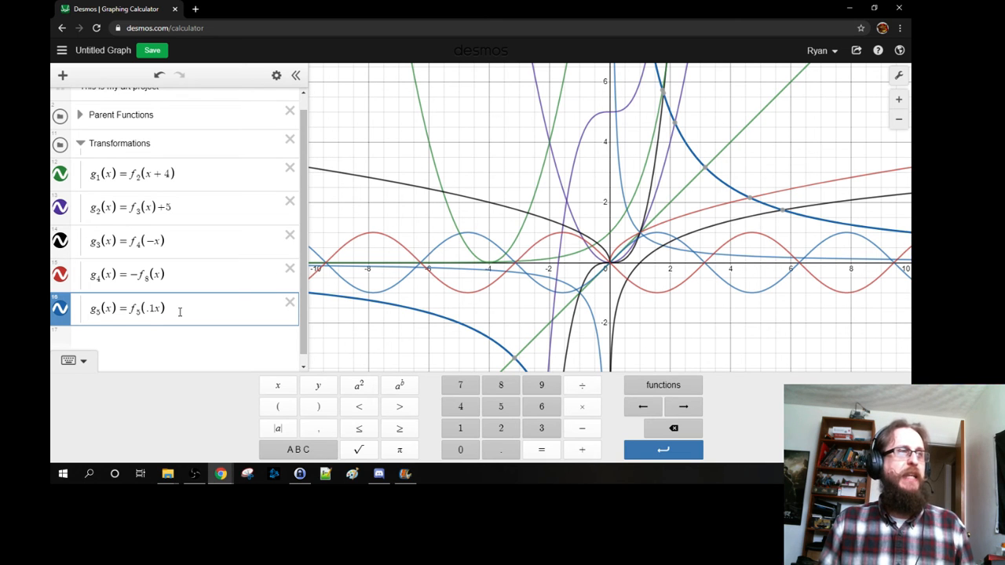
Start a new line below g_5 that defines g_6(x) from f_6, leaving the argument of f_6 empty
key("Return")
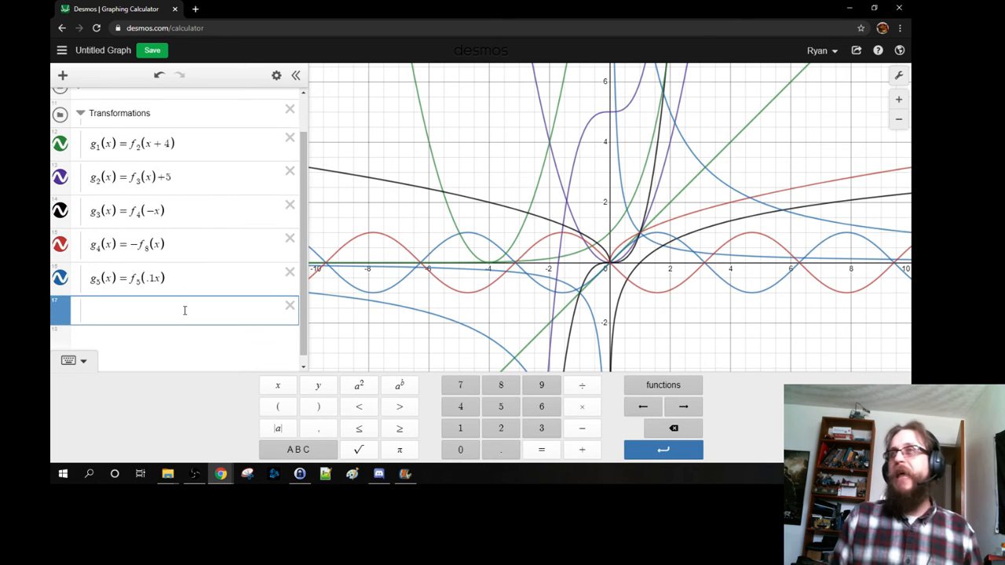
type("g")
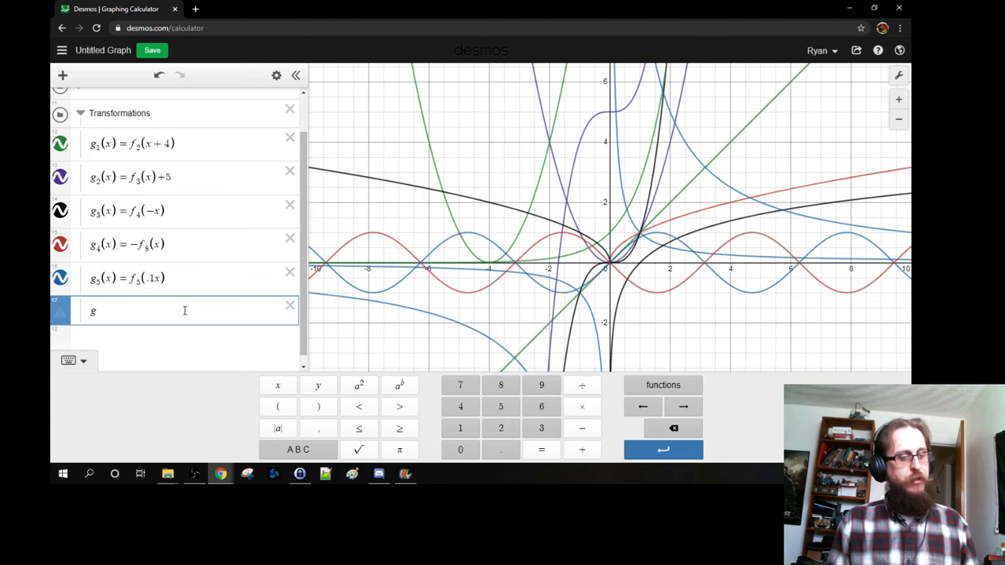
type("6(x) ")
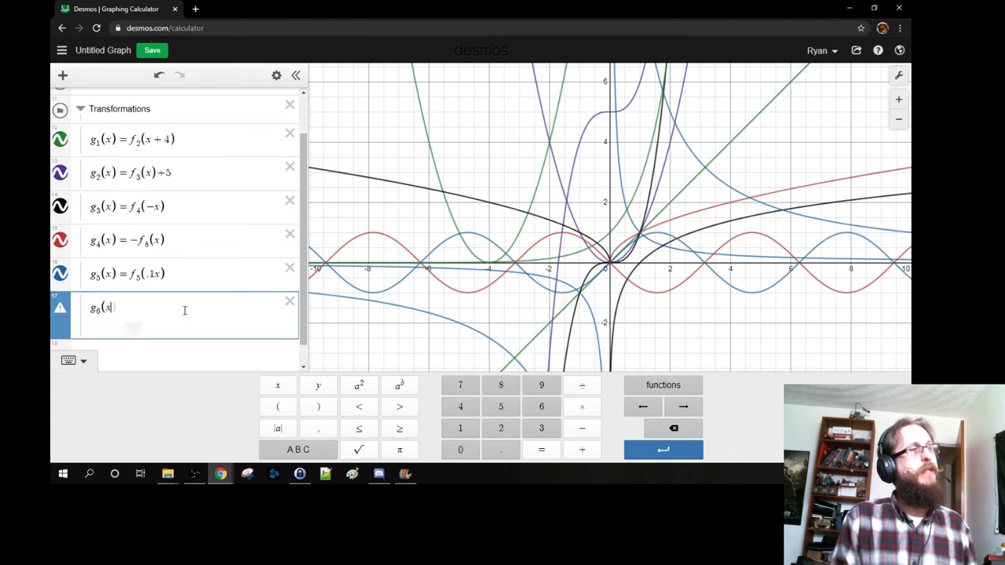
type("=")
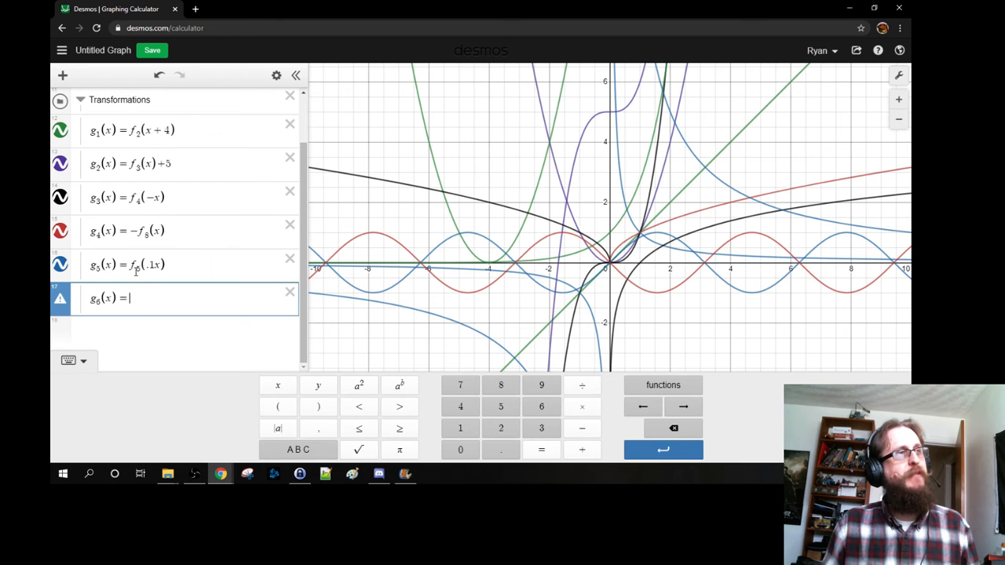
type("f_6(")
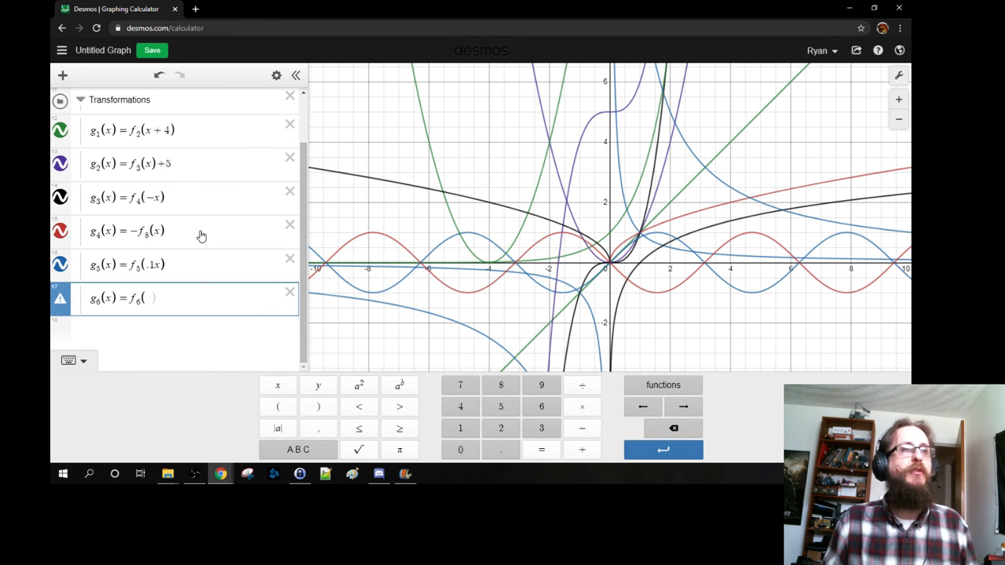
Look up f_6 in the Parent Functions folder and highlight its exponential curve on the graph
scroll(197, 233, "up", 3)
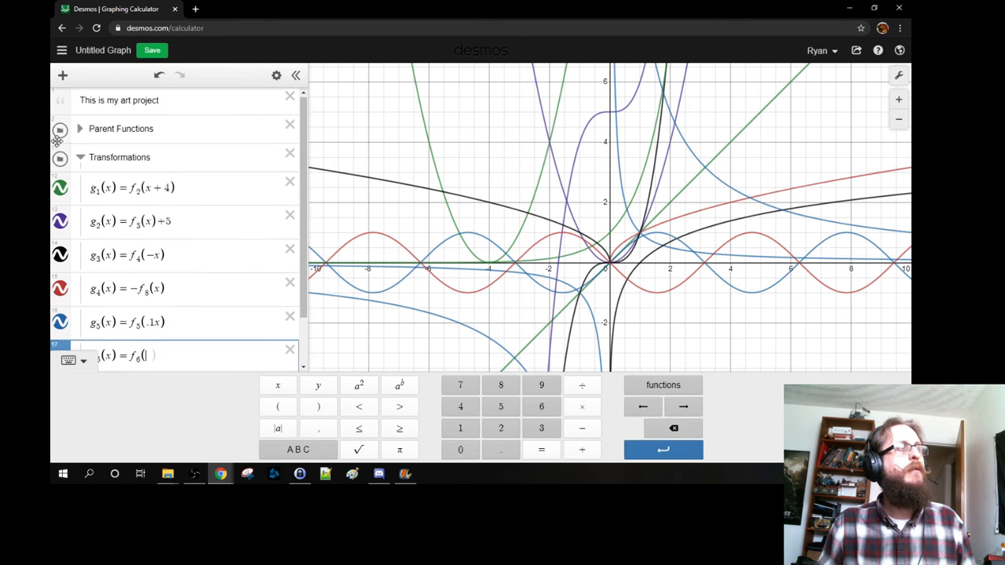
left_click(80, 130)
scroll(187, 314, "down", 3)
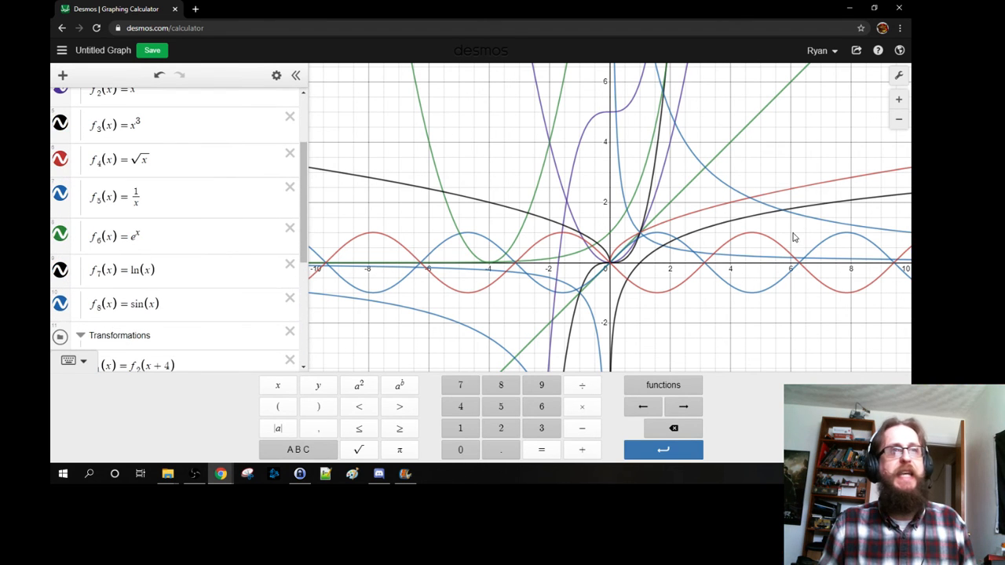
left_click(640, 190)
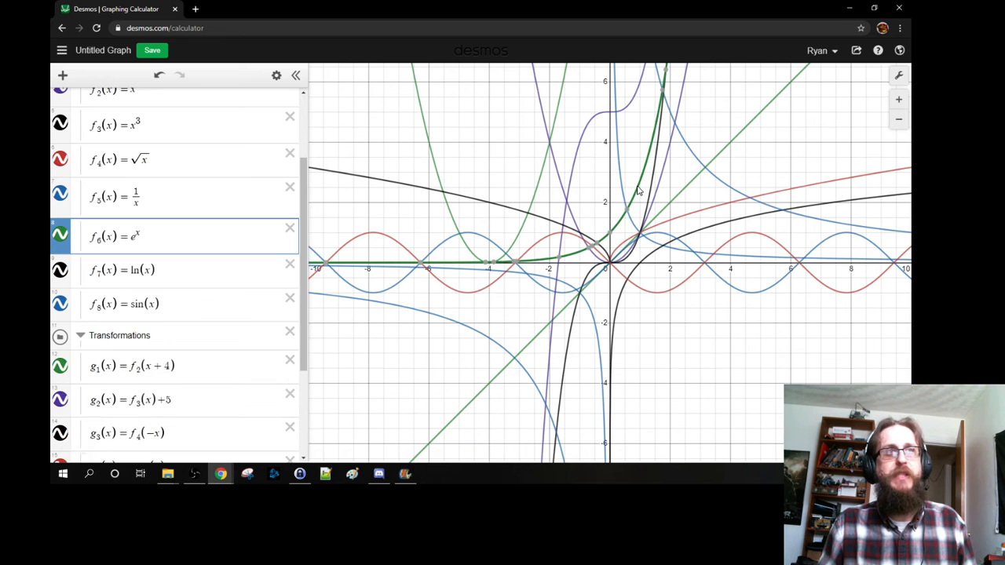
scroll(160, 290, "down", 4)
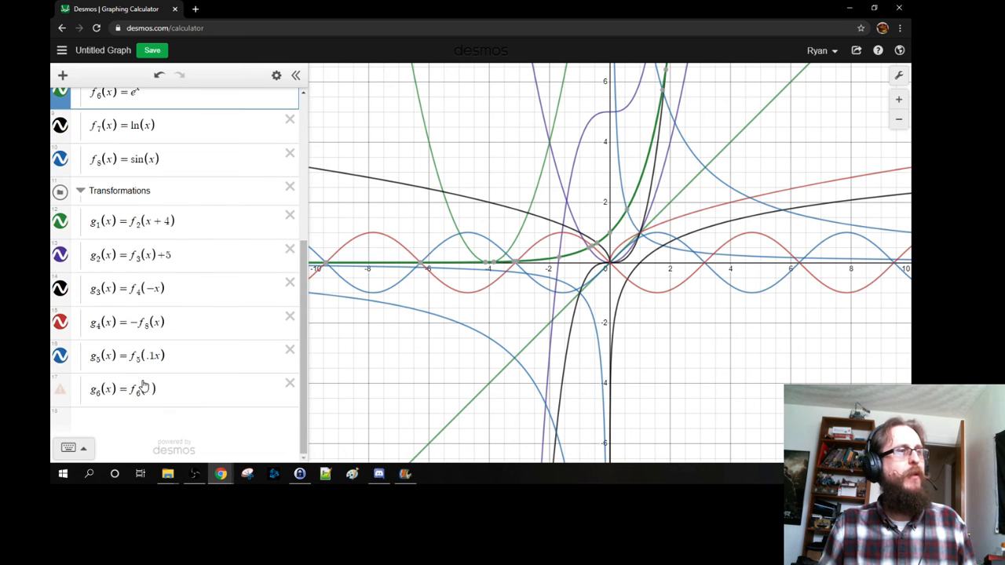
Complete g_6 as 5f_6(x) and compare its curve with the exponential parent curve
left_click(149, 392)
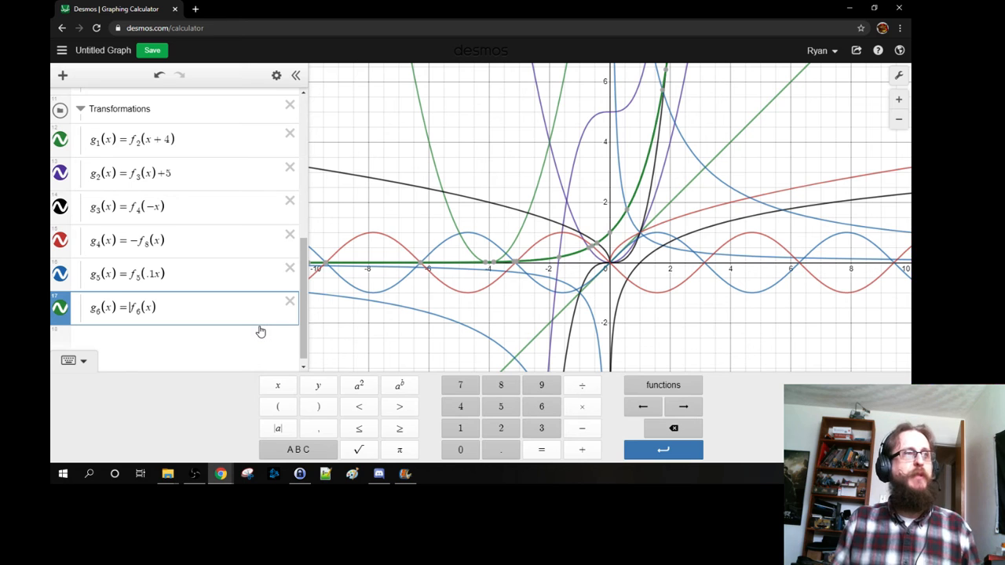
type("5")
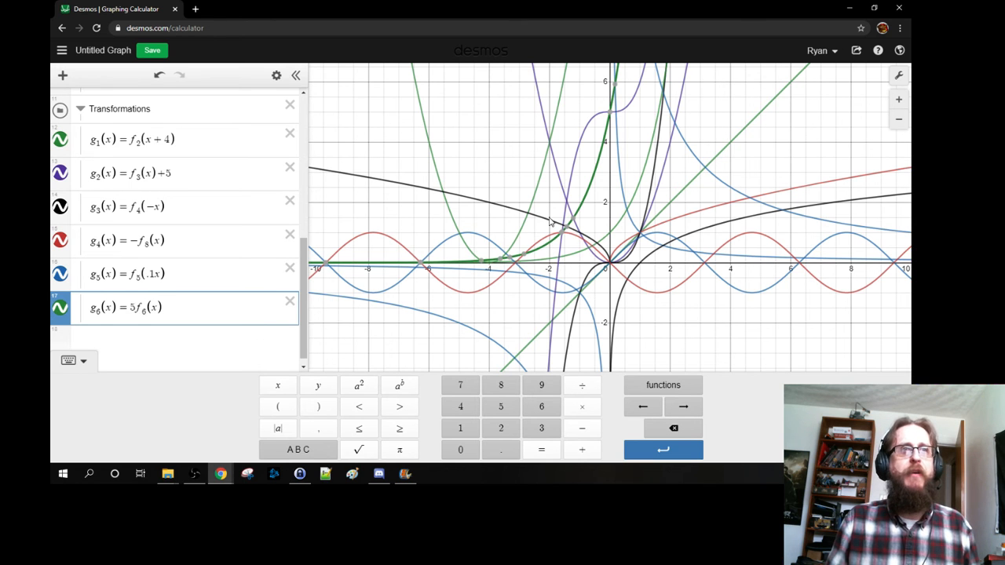
left_click(642, 179)
left_click(598, 158)
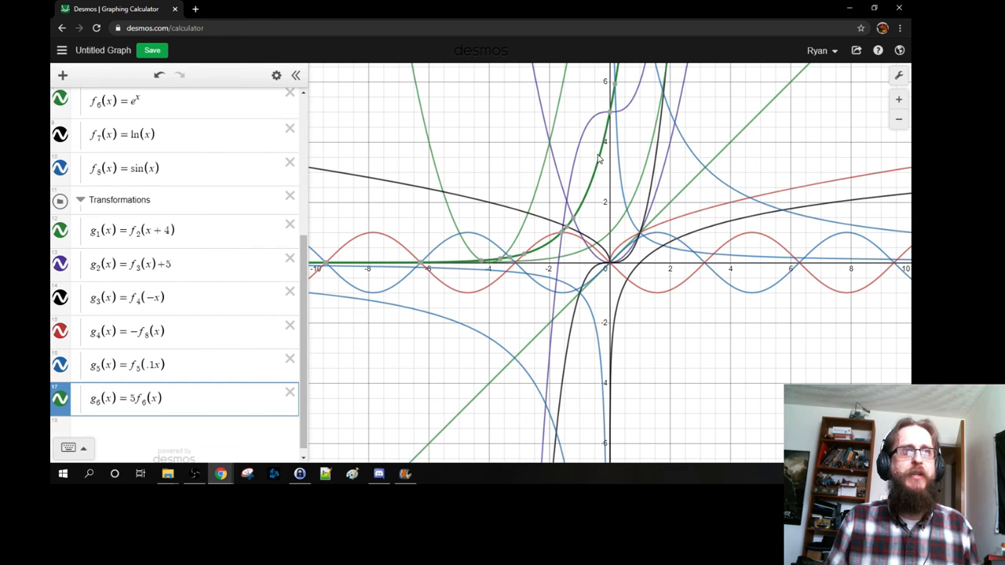
Change the multiplier of f_6 in g_6 to 2 and compare its curve with the exponential parent curve
left_click(133, 400)
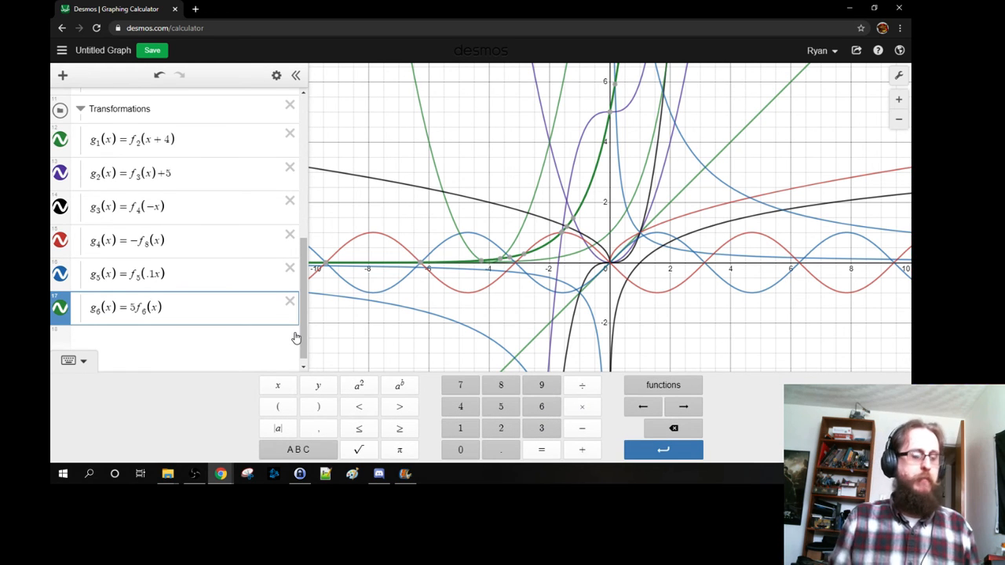
key("BackSpace")
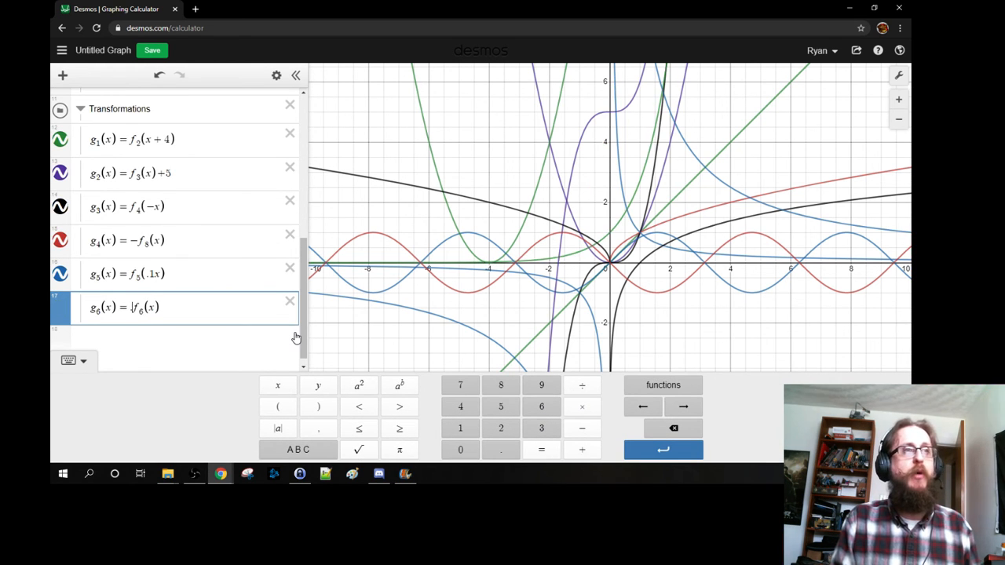
type("|.1")
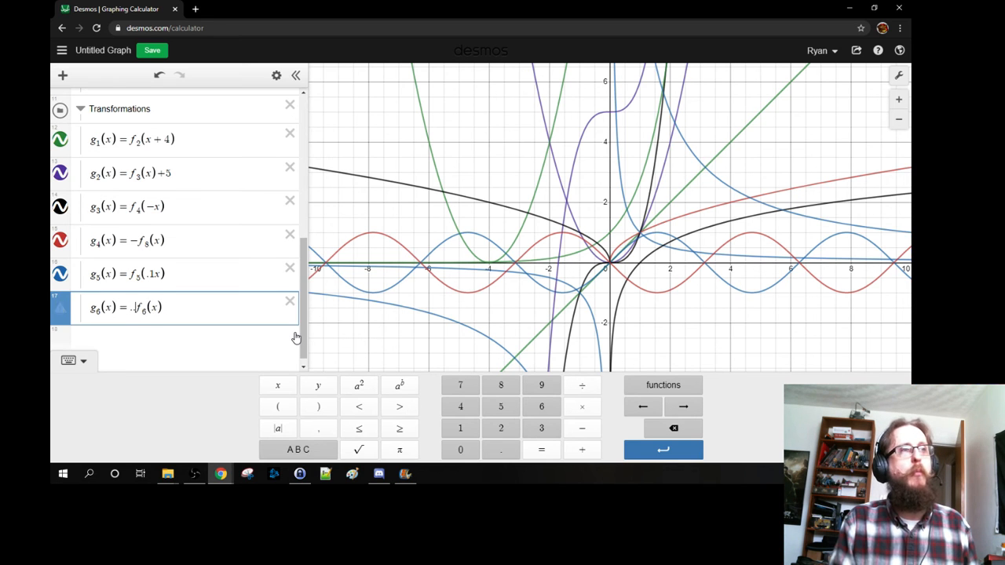
key("BackSpace")
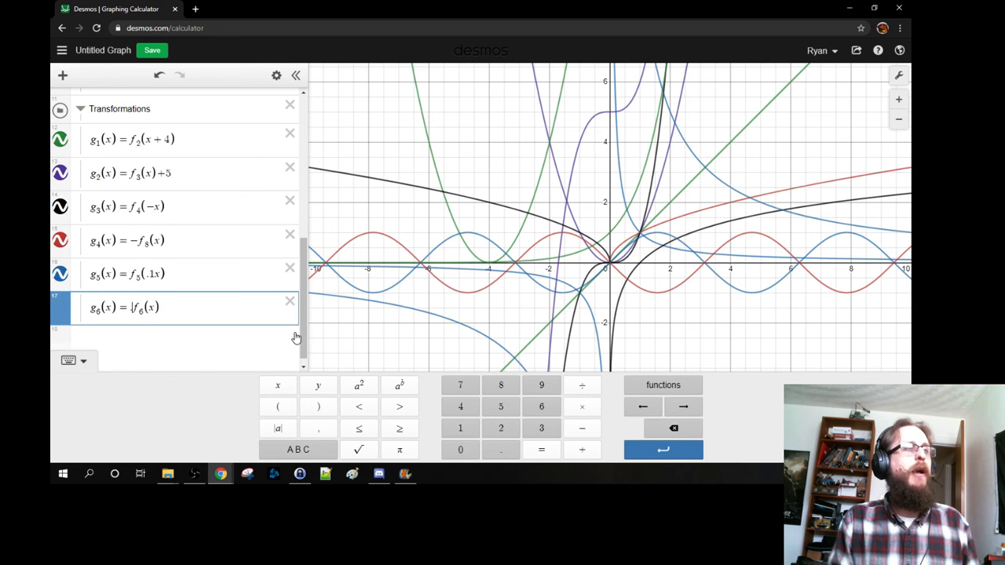
key("BackSpace")
type("2")
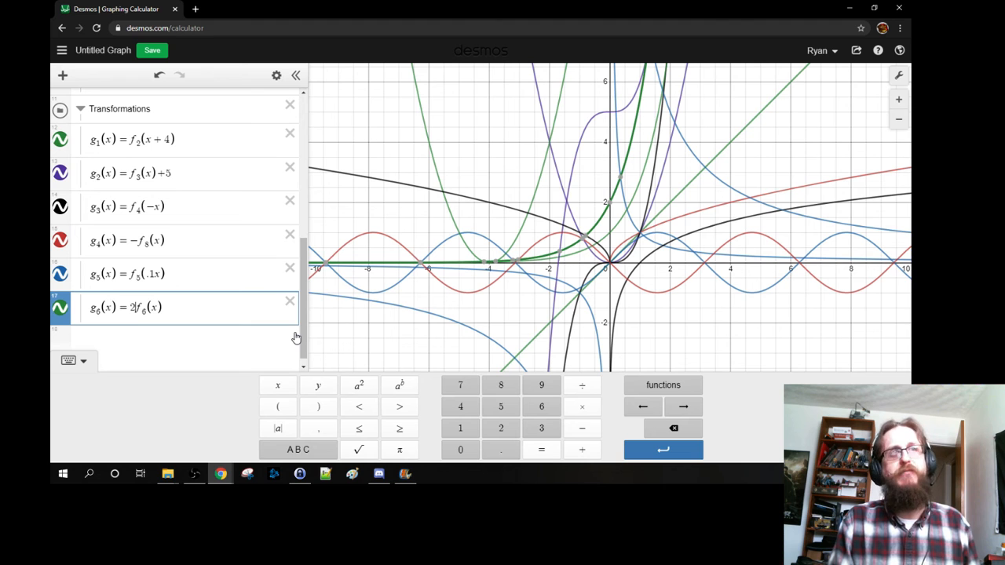
left_click(644, 152)
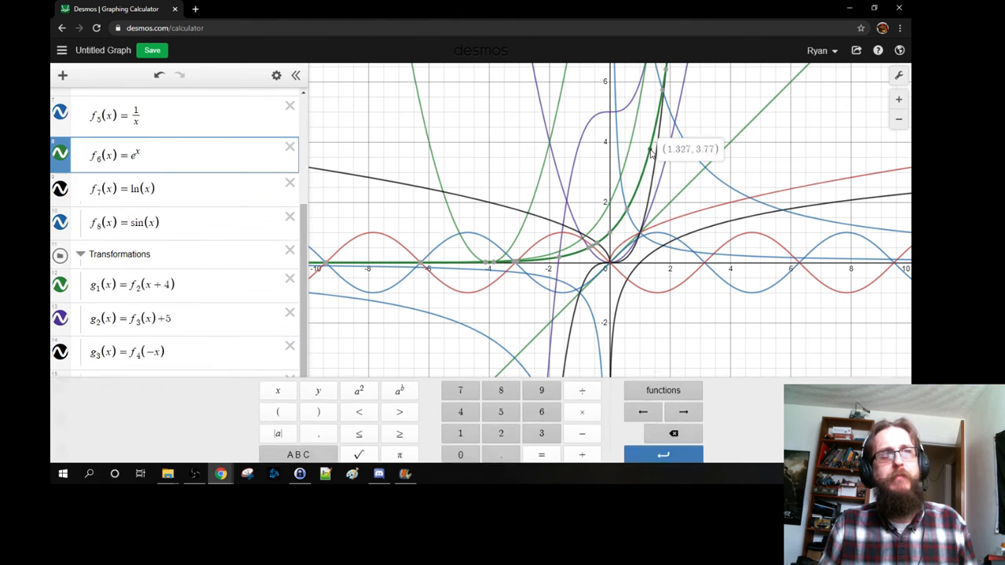
left_click(639, 149)
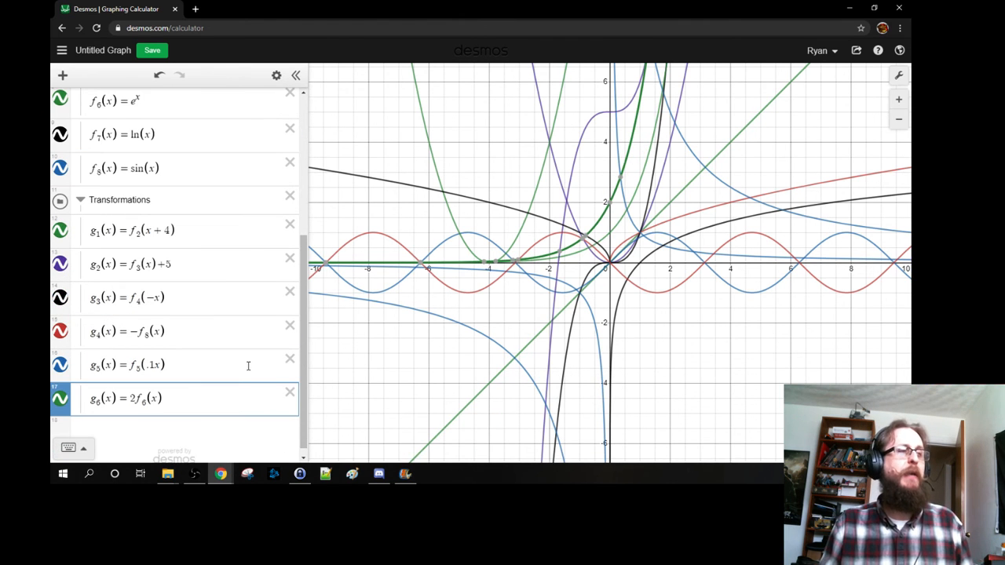
Hide the graphs of the linear f_1 and quadratic f_2 in the Parent Functions folder
scroll(226, 404, "down", 1)
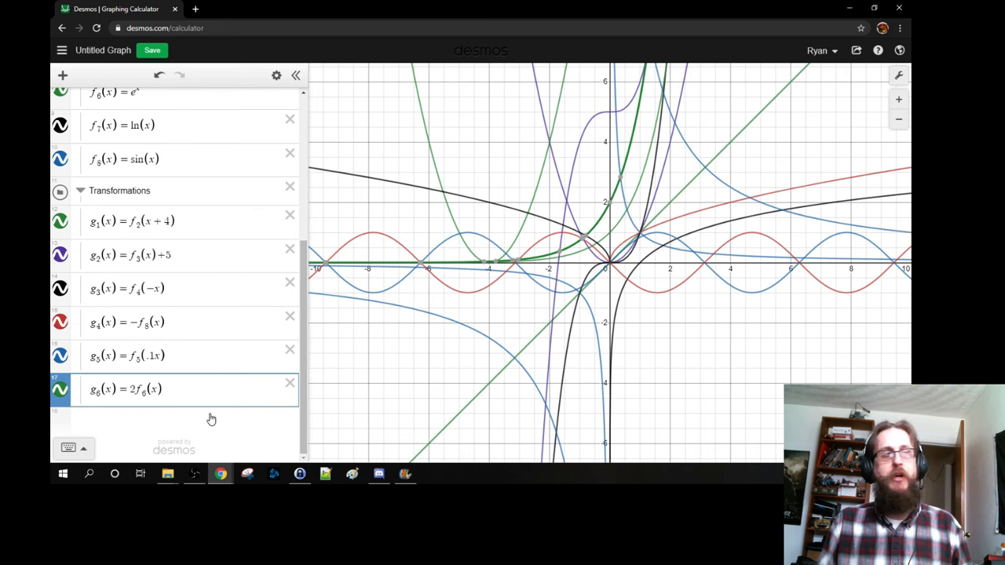
scroll(165, 251, "up", 3)
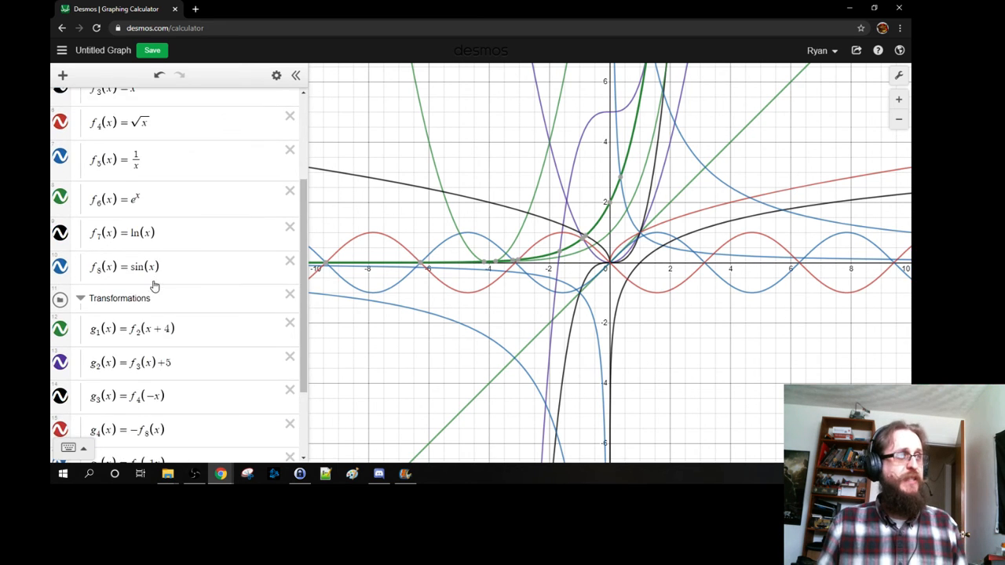
scroll(118, 267, "down", 1)
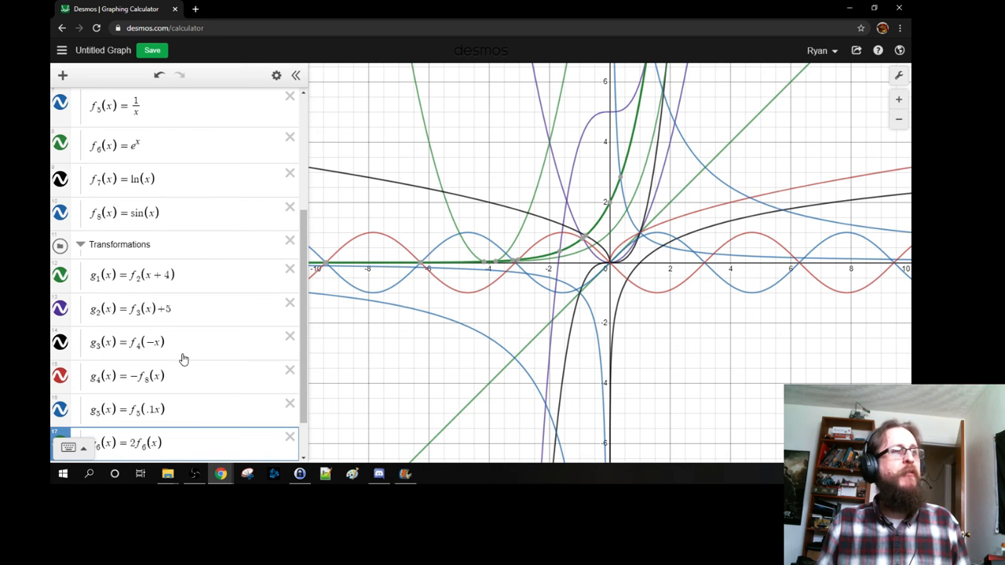
scroll(183, 357, "down", 1)
scroll(181, 352, "up", 2)
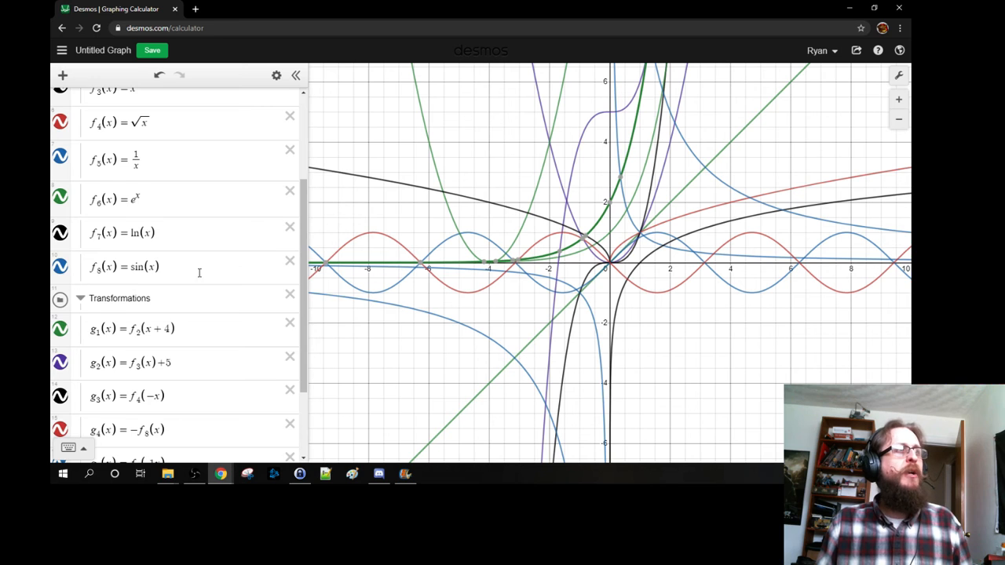
scroll(200, 273, "up", 3)
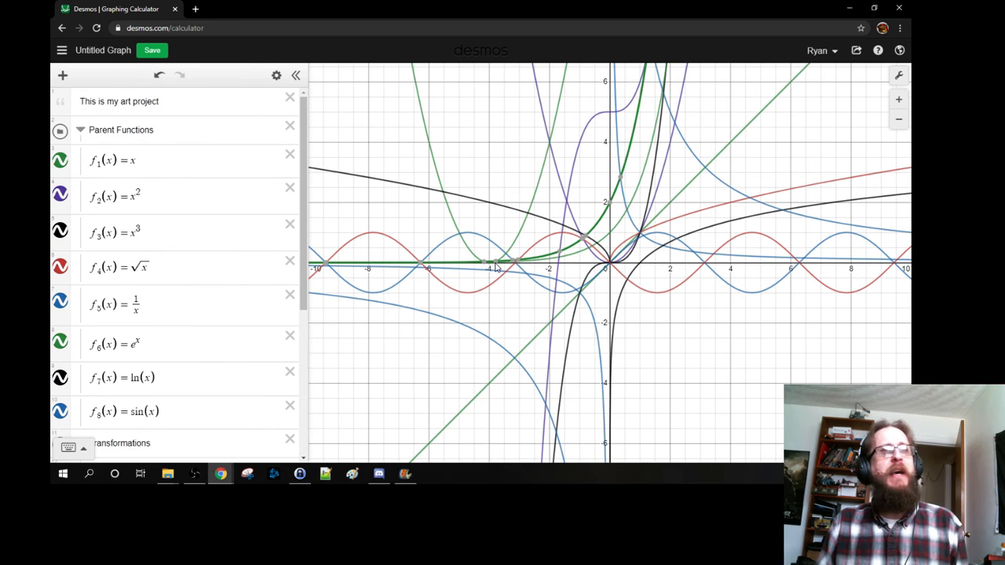
left_click(61, 164)
left_click(61, 164)
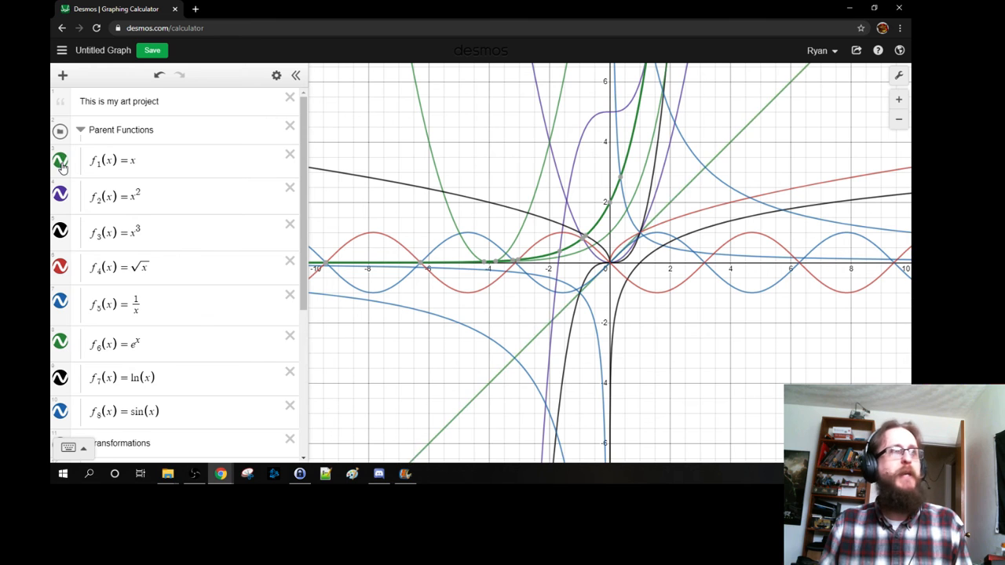
left_click(61, 164)
left_click(60, 195)
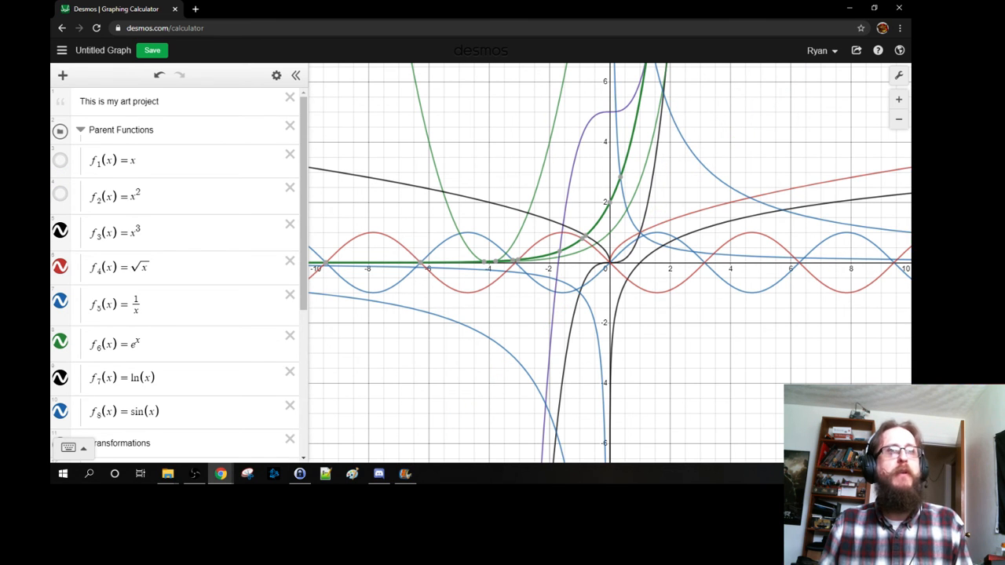
left_click(60, 174)
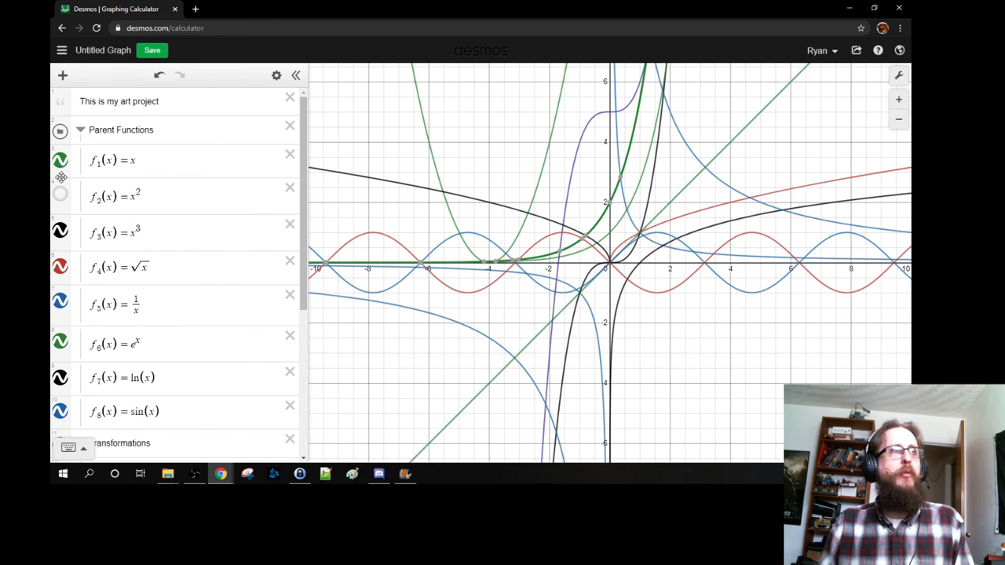
left_click(60, 164)
Hide the graphs of parent functions f_3, f_4, f_5, f_6 and f_7
left_click(61, 230)
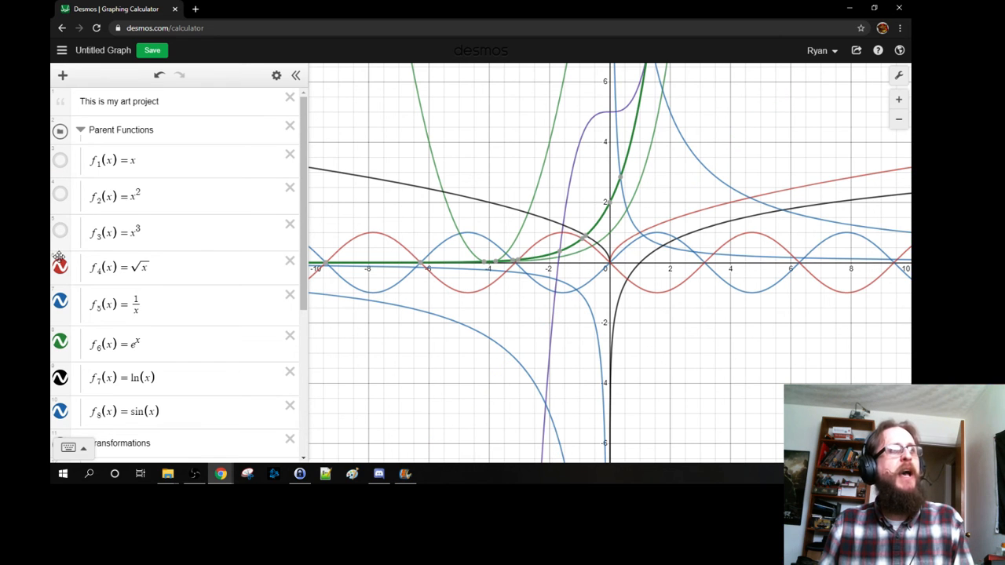
left_click(59, 268)
left_click(60, 305)
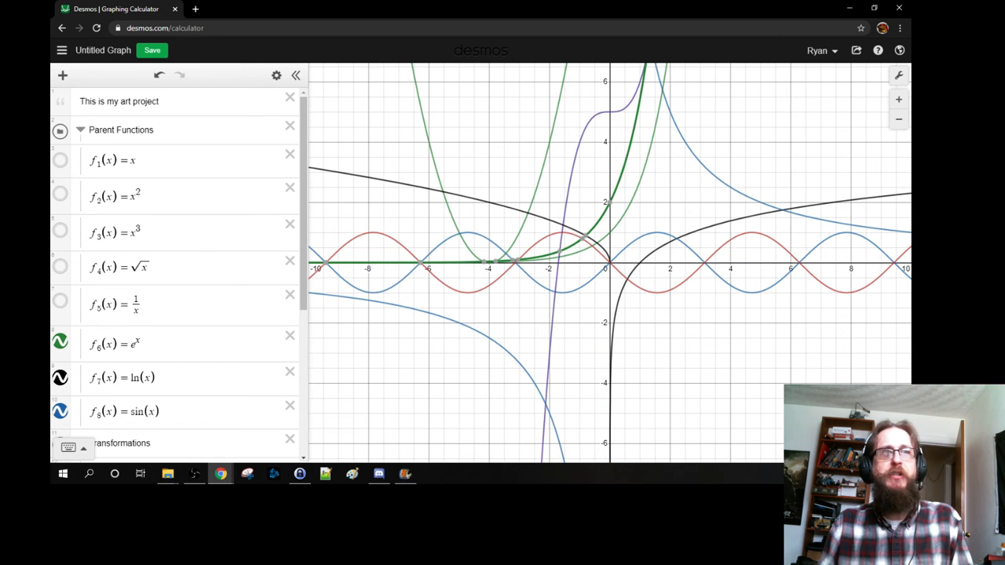
left_click(60, 344)
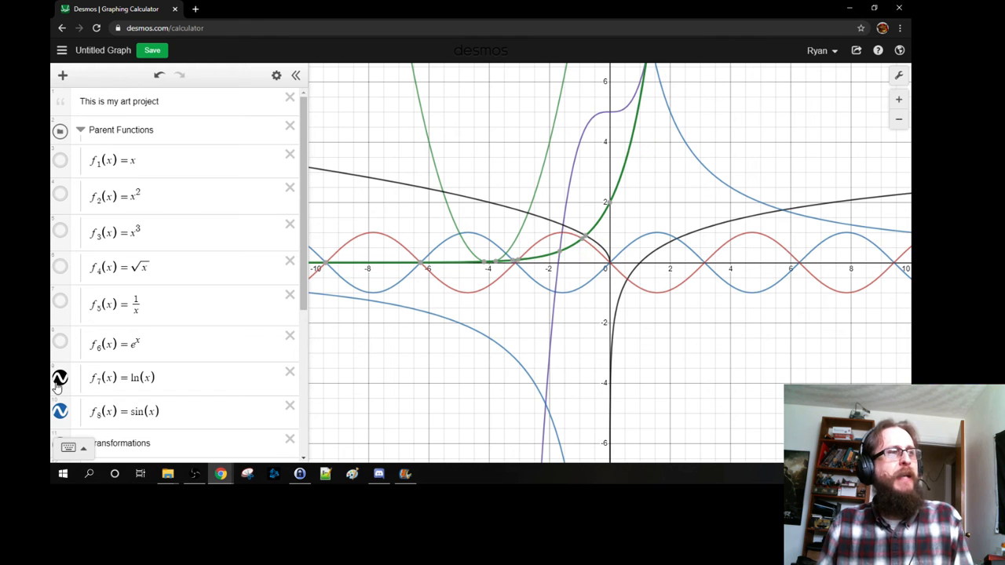
left_click(61, 377)
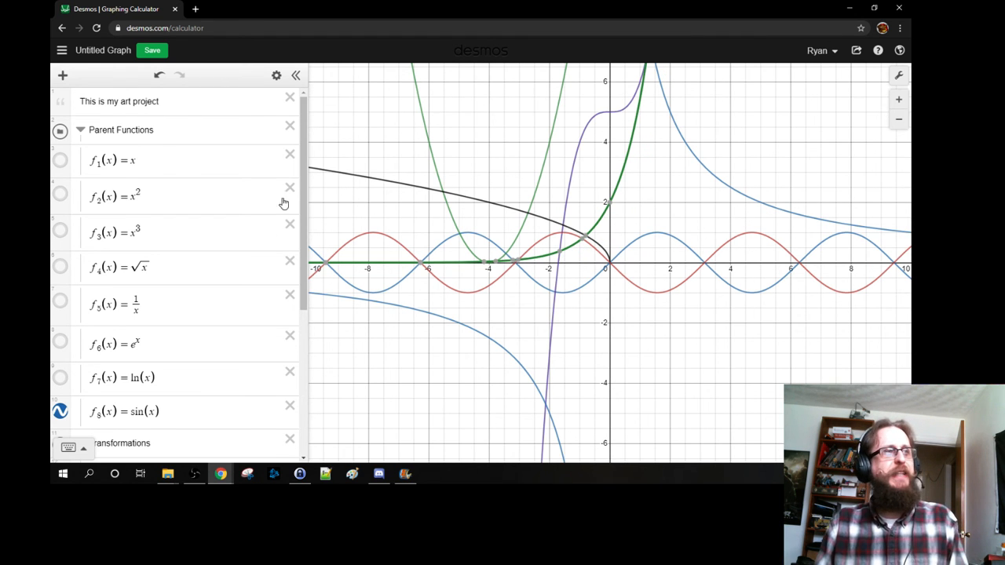
Compare the parent functions with those used in the Transformations folder, and show the linear f_1 on the graph again
scroll(222, 208, "down", 1)
scroll(224, 239, "up", 1)
scroll(228, 225, "down", 3)
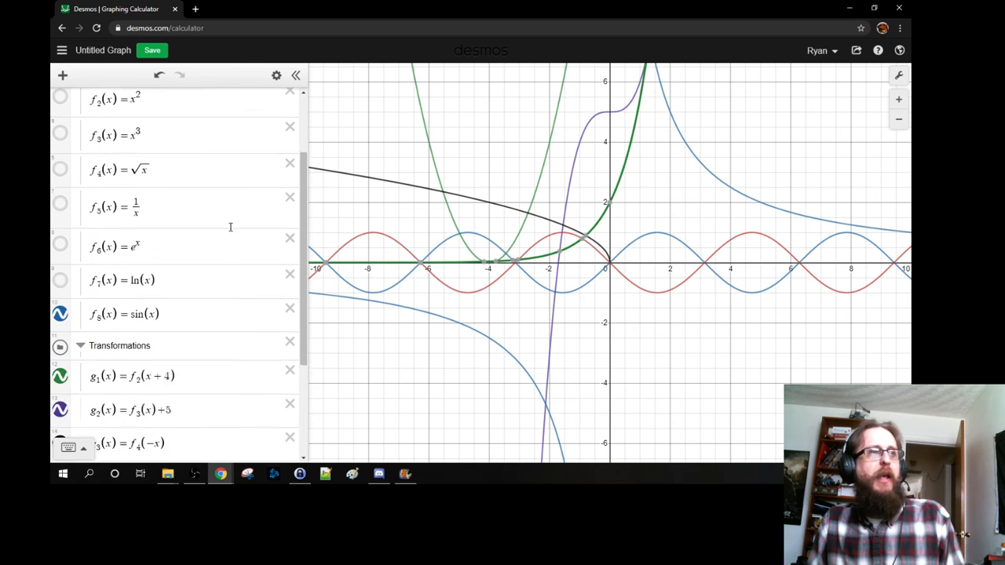
scroll(208, 235, "up", 2)
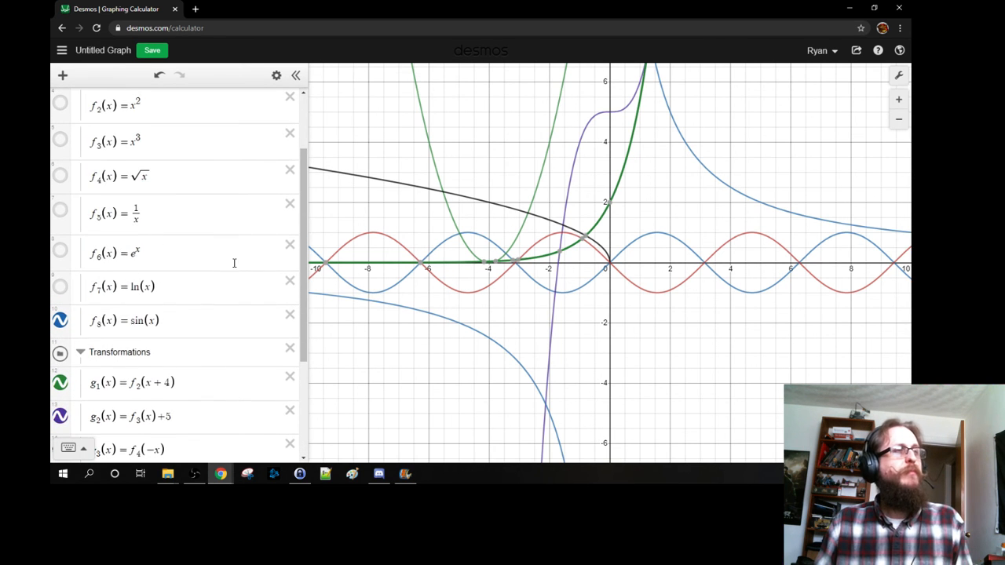
scroll(233, 260, "down", 3)
scroll(225, 161, "up", 2)
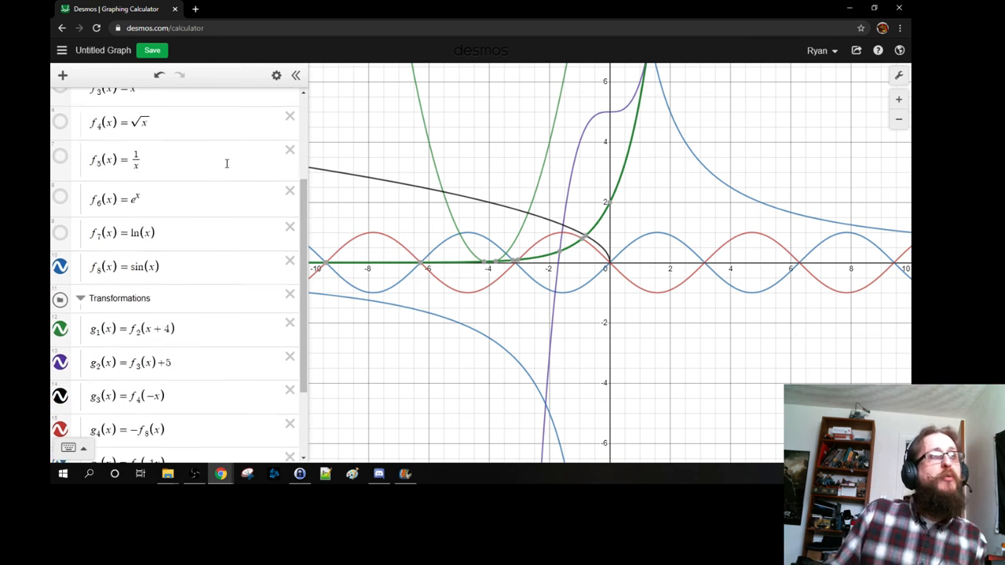
scroll(224, 162, "down", 2)
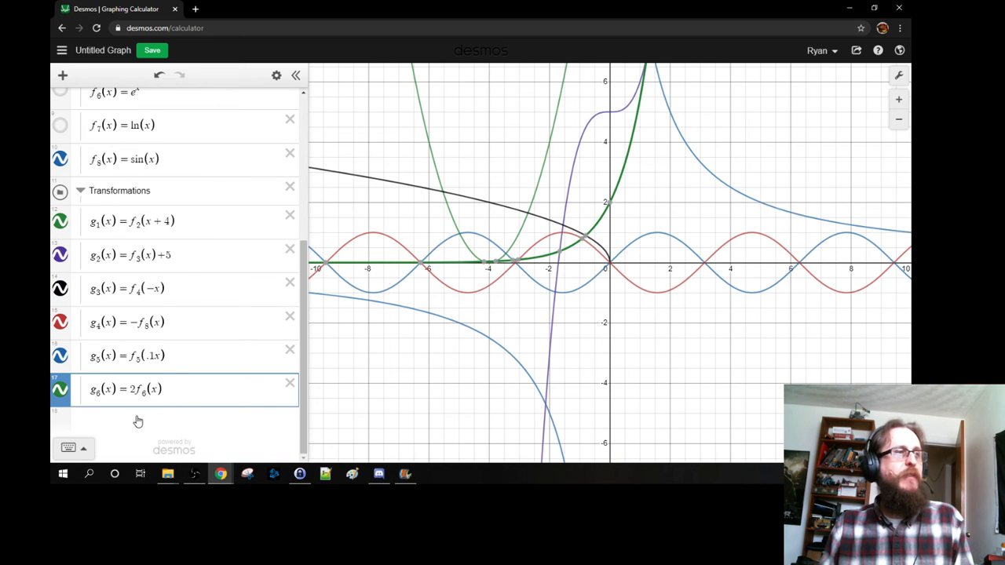
scroll(259, 255, "up", 4)
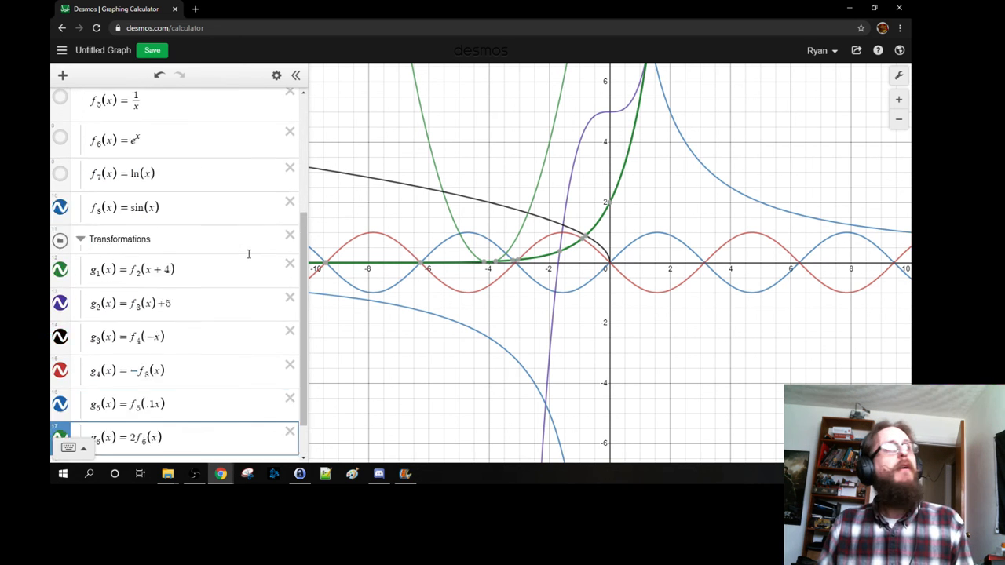
scroll(248, 259, "down", 3)
scroll(246, 257, "up", 1)
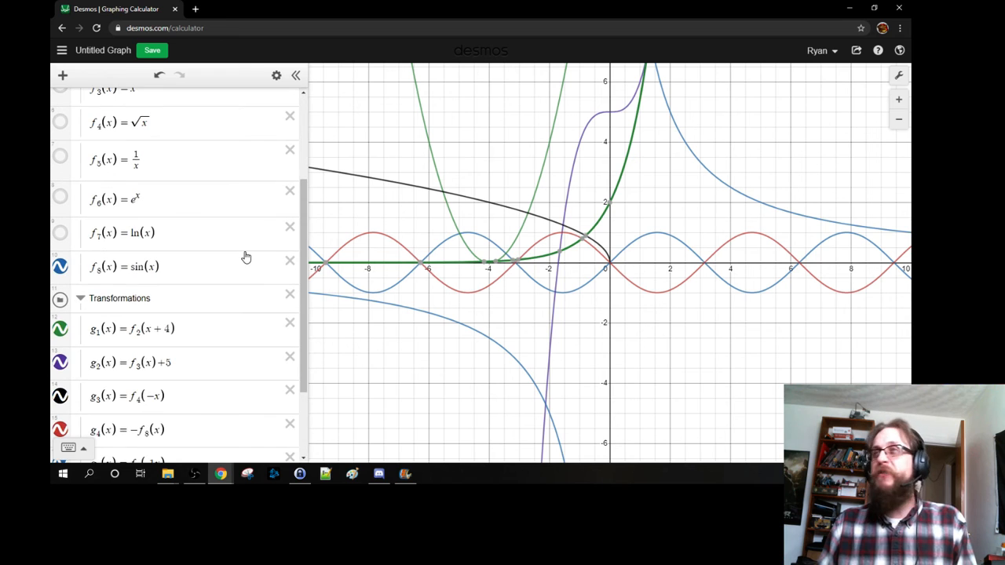
scroll(246, 258, "down", 2)
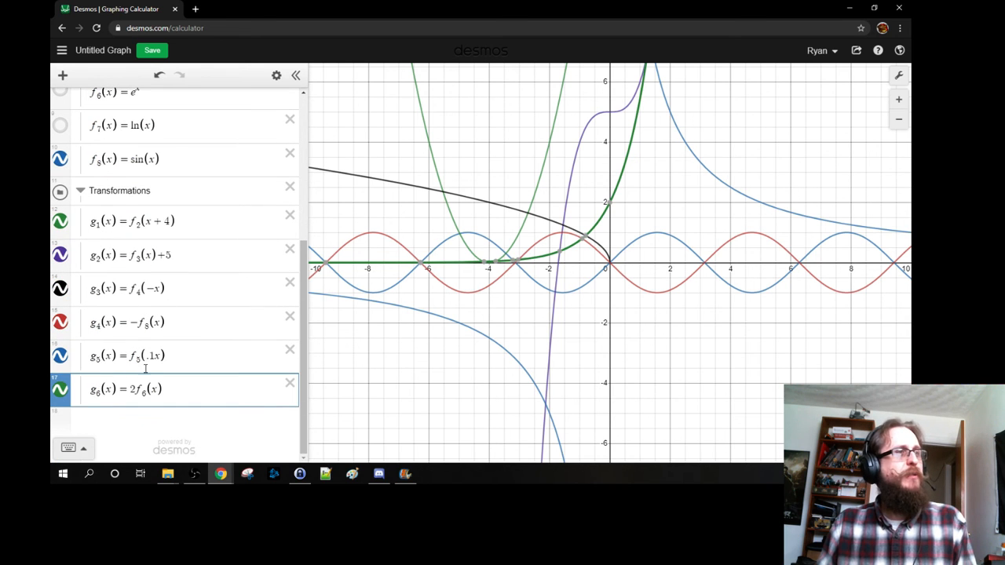
scroll(131, 259, "up", 4)
left_click(68, 161)
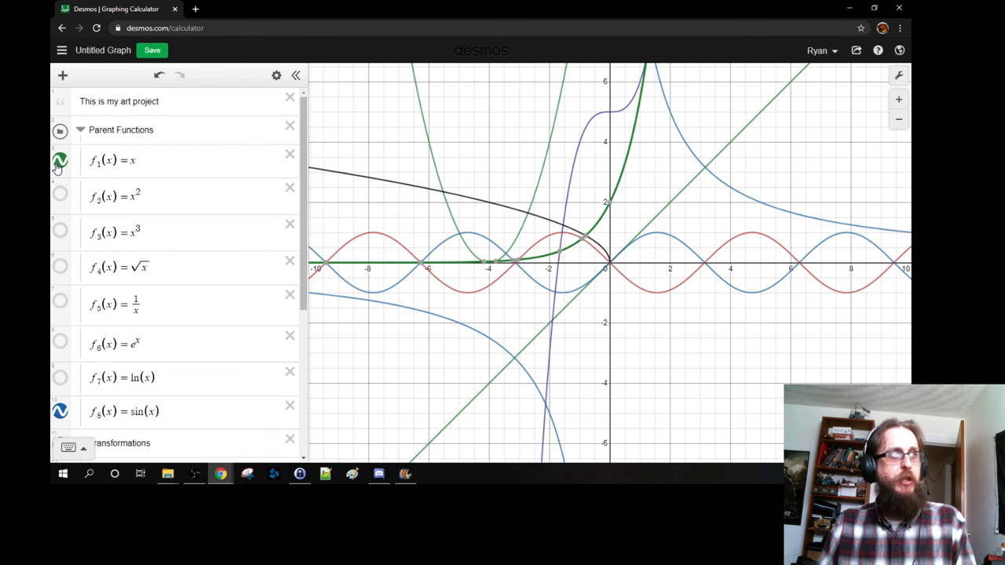
Check the remaining parent functions against g_1 through g_6, and show the logarithmic f_7 on the graph again
scroll(246, 231, "down", 5)
scroll(246, 231, "up", 5)
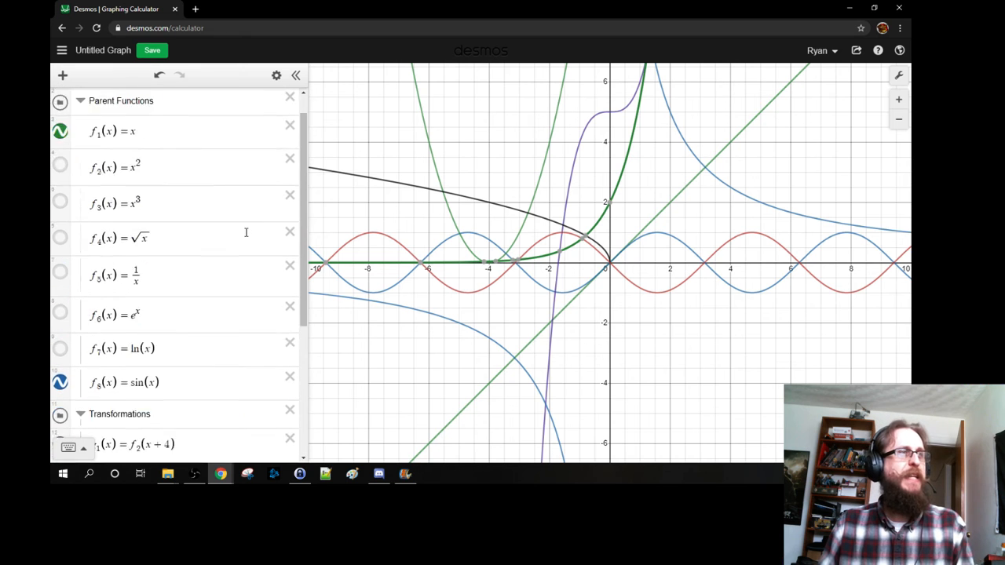
scroll(246, 236, "down", 4)
scroll(205, 274, "up", 3)
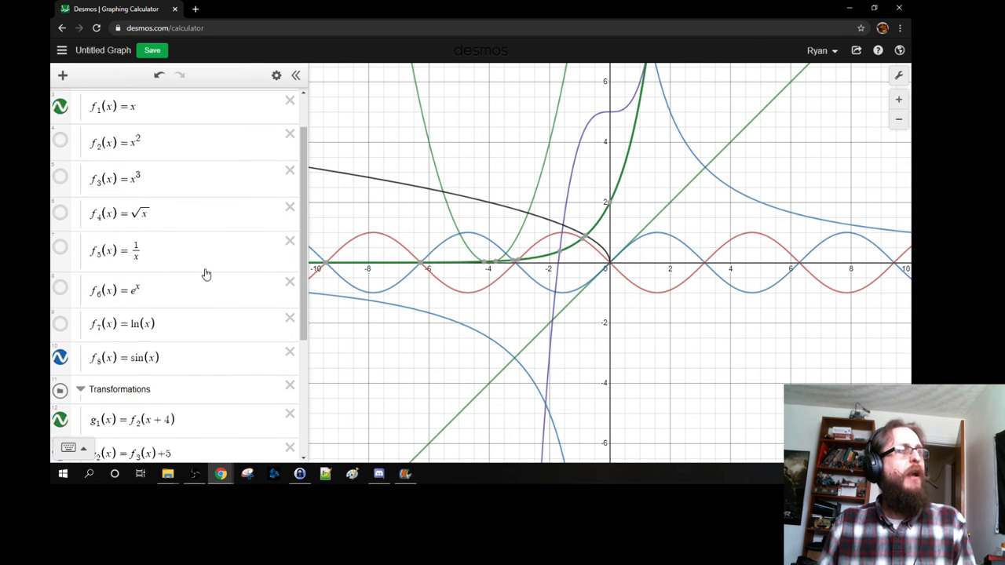
scroll(205, 272, "down", 1)
scroll(175, 332, "down", 3)
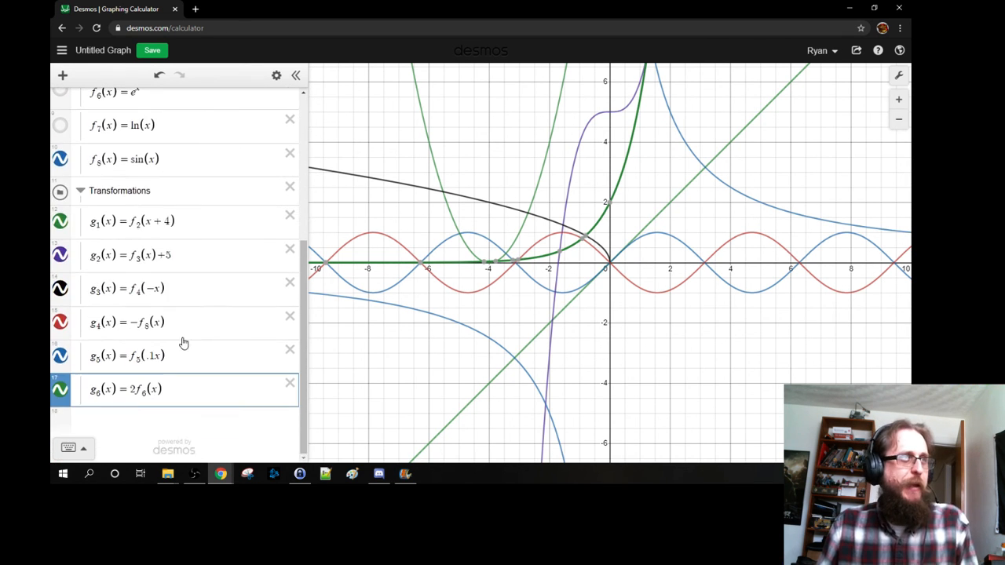
scroll(134, 218, "up", 5)
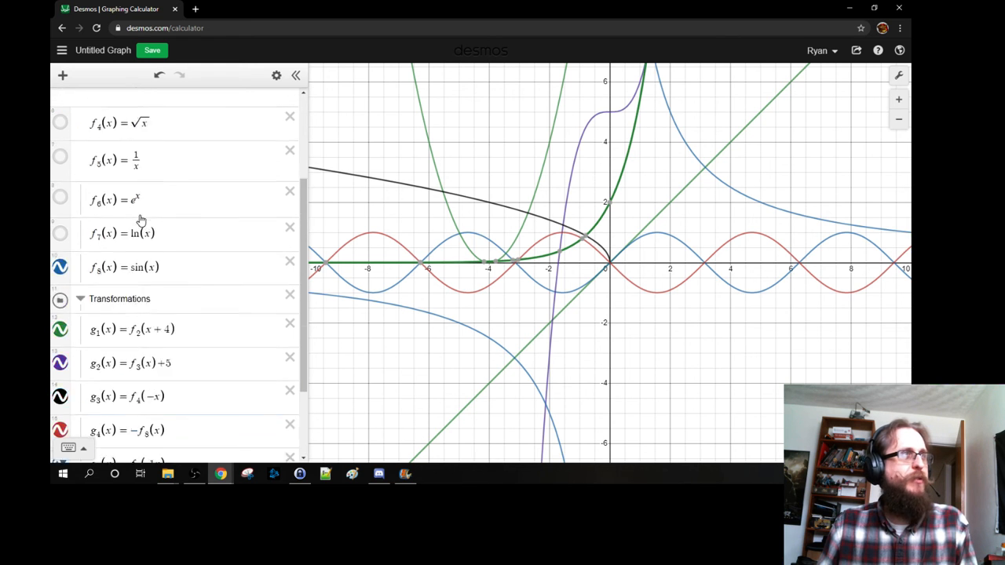
scroll(142, 226, "down", 5)
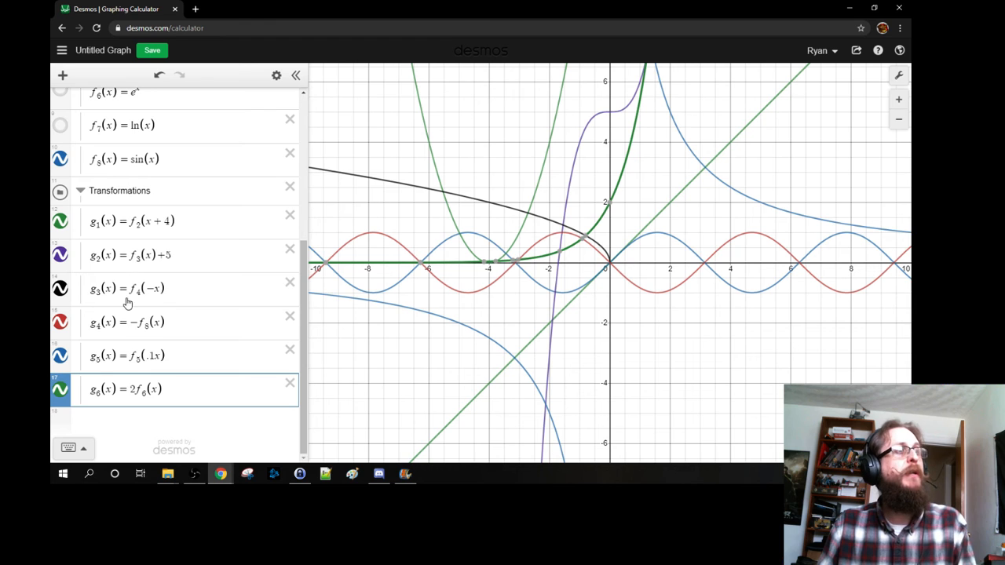
scroll(132, 290, "up", 1)
scroll(133, 294, "down", 1)
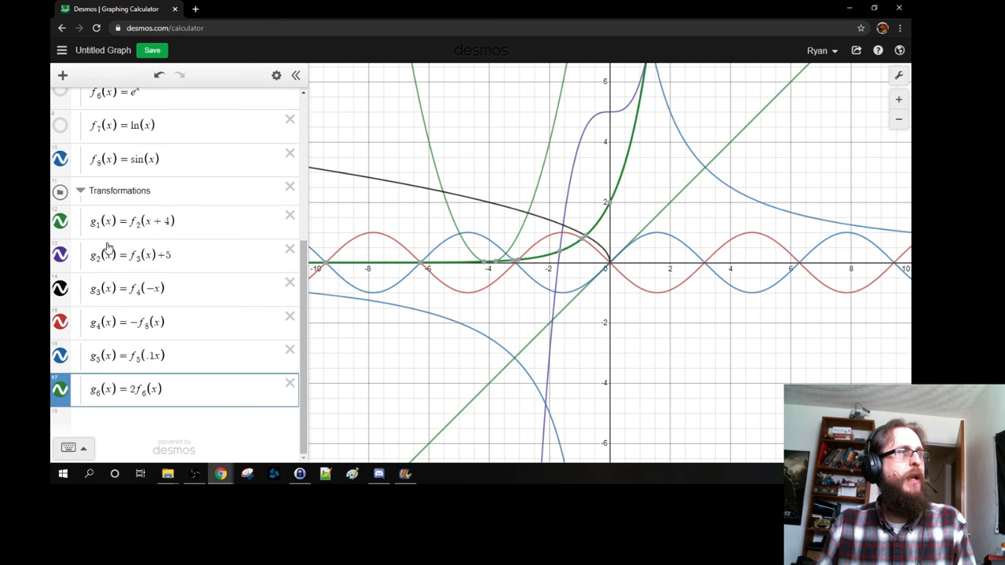
scroll(109, 248, "up", 1)
left_click(61, 234)
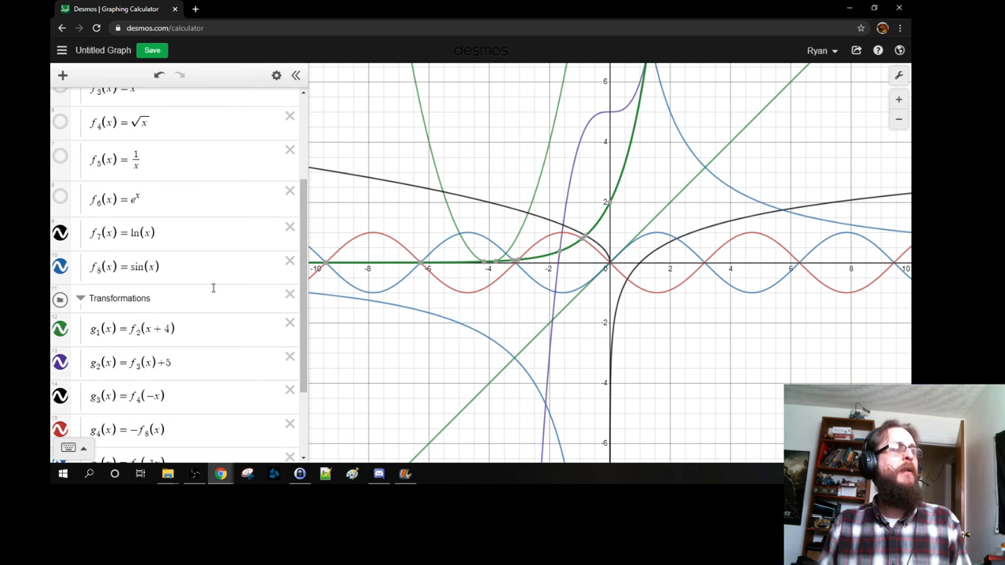
scroll(199, 321, "down", 1)
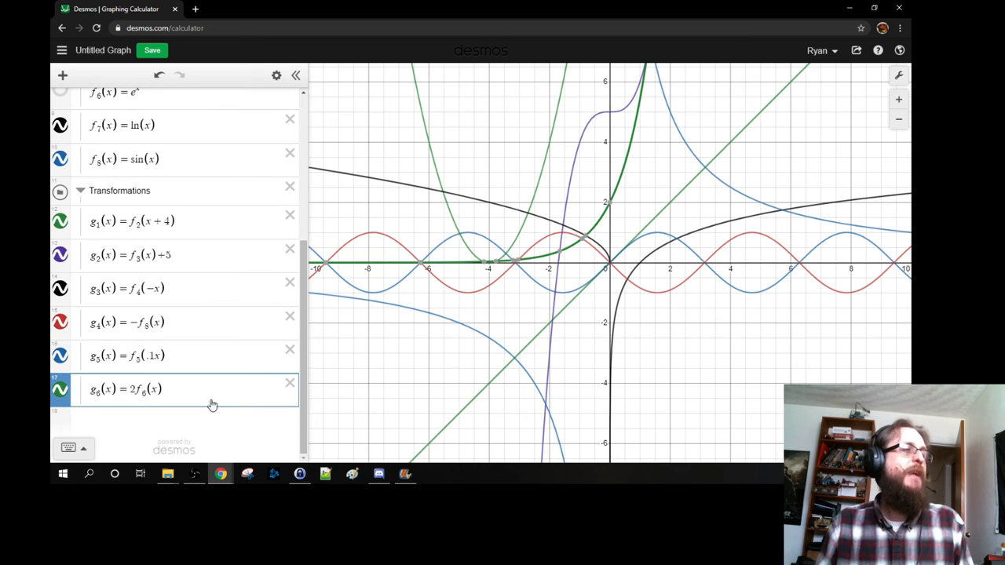
Review the parent functions f_1 through f_8 against the transformations g_1 through g_6 in the expression list
scroll(249, 274, "up", 2)
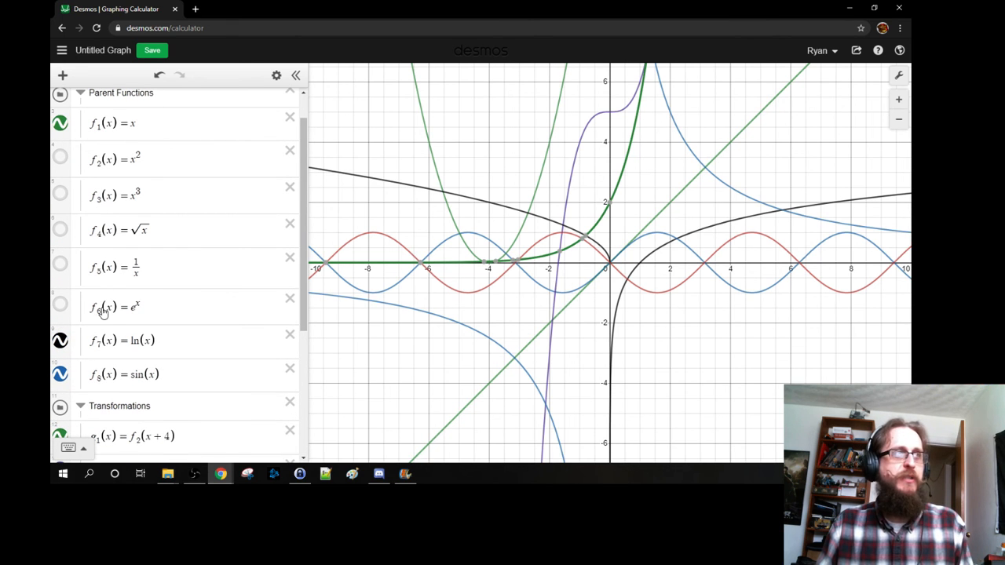
scroll(149, 268, "down", 2)
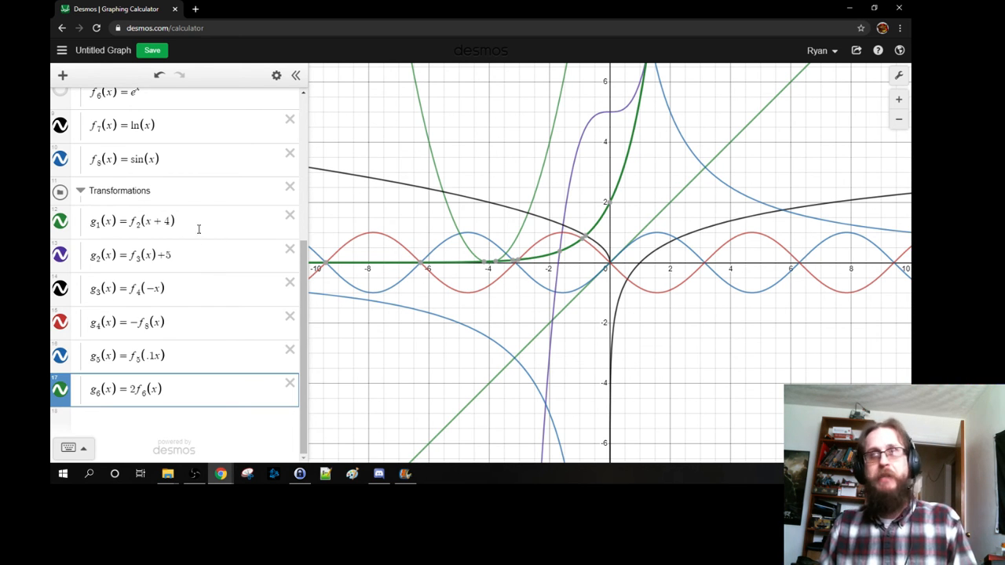
scroll(181, 251, "up", 5)
scroll(166, 259, "down", 1)
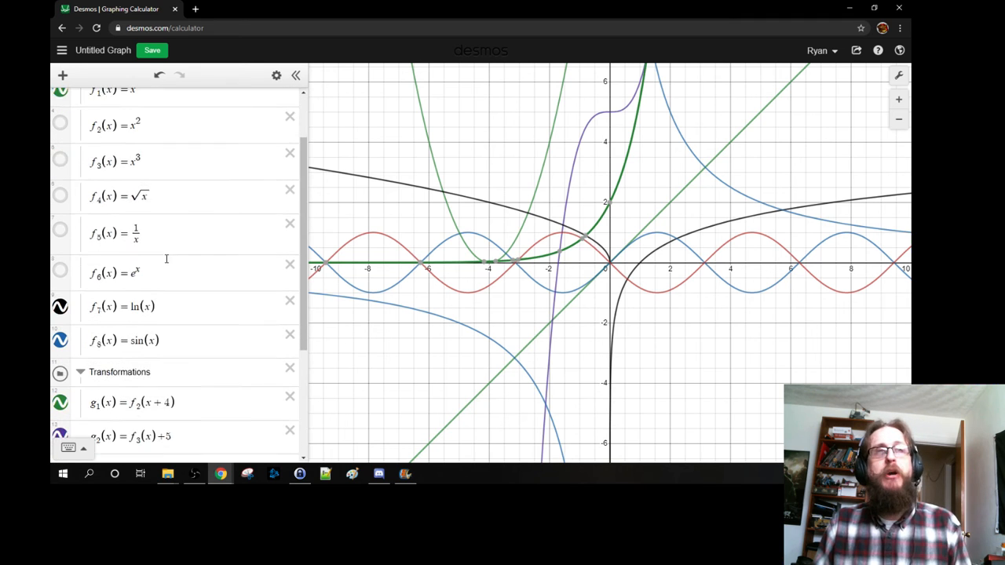
scroll(166, 259, "down", 3)
scroll(159, 264, "up", 2)
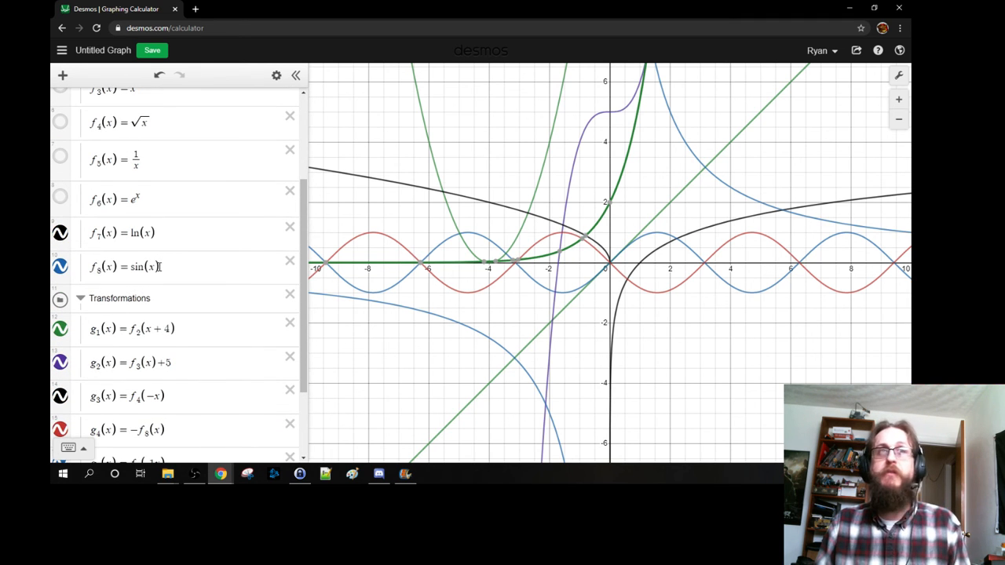
scroll(160, 266, "up", 2)
scroll(160, 267, "down", 3)
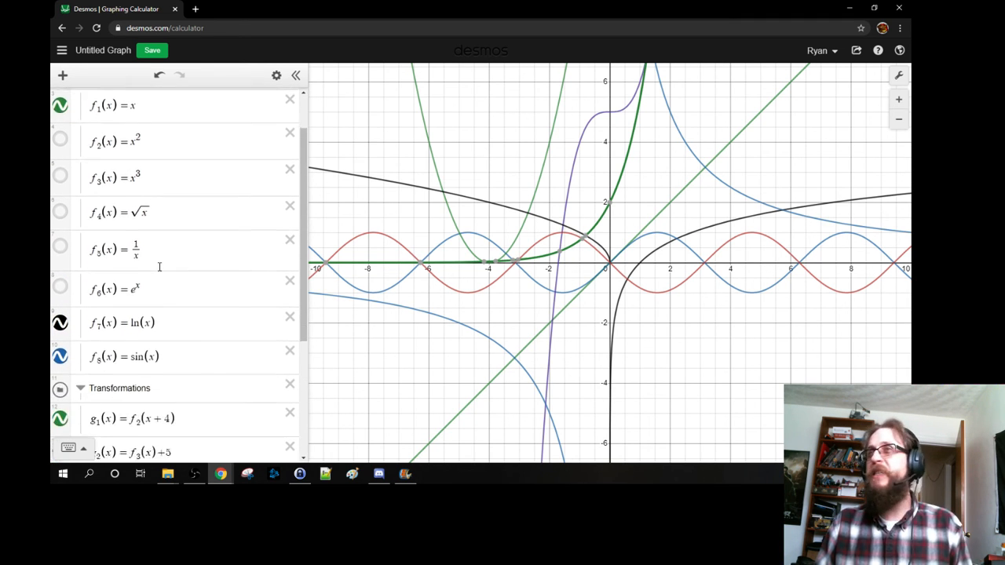
scroll(159, 267, "down", 1)
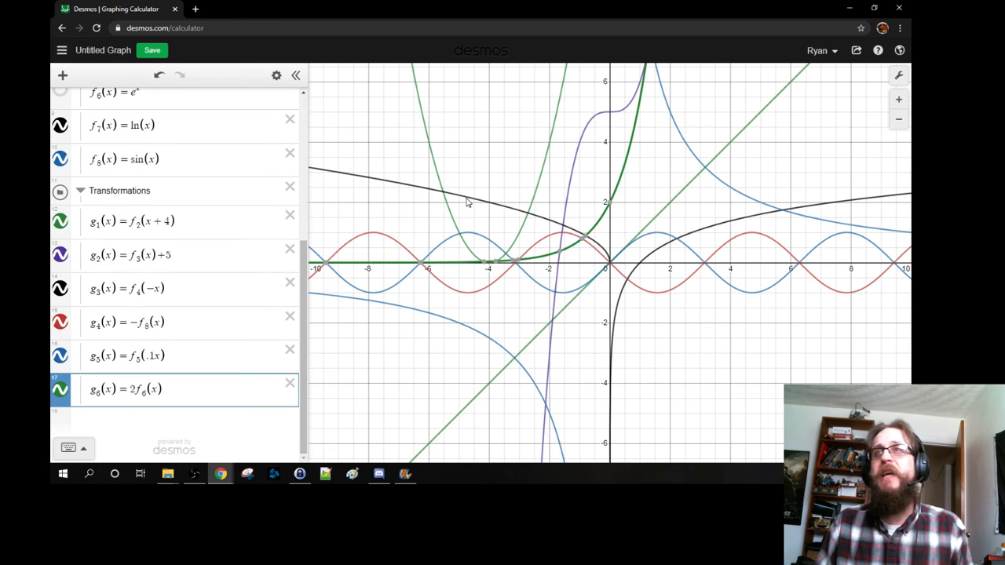
scroll(189, 194, "up", 4)
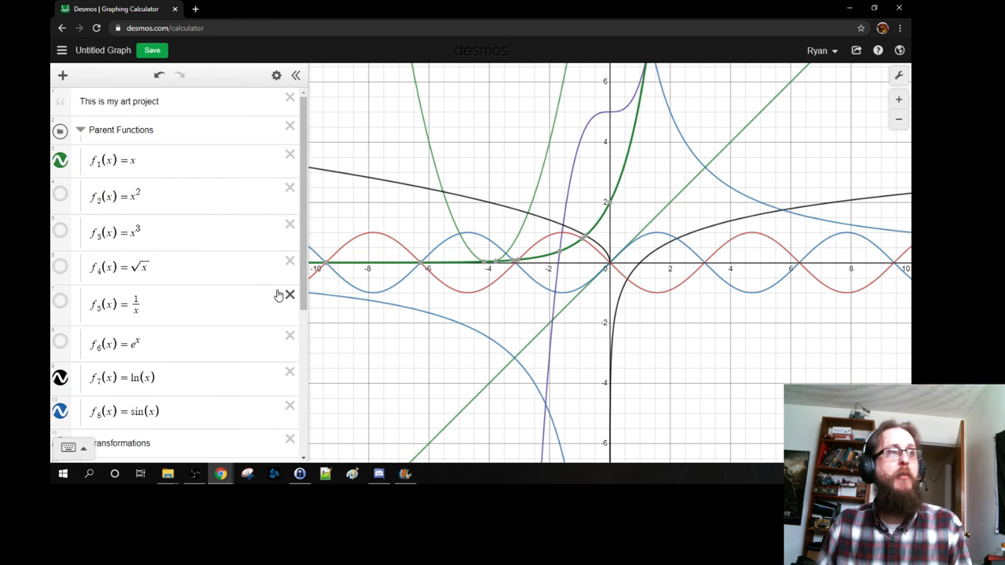
scroll(275, 294, "down", 2)
scroll(275, 294, "up", 2)
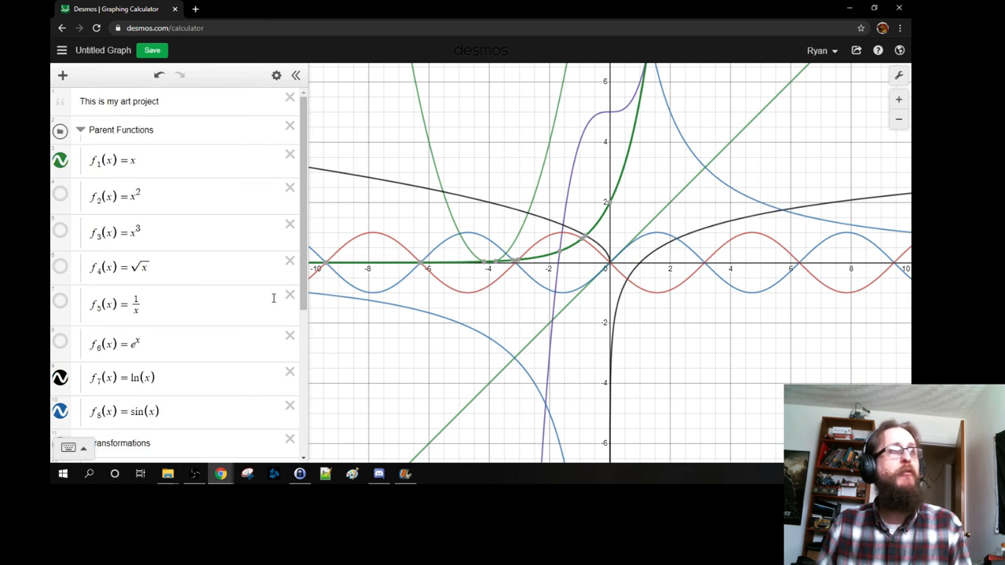
Change the graph of the linear f_1 to purple with a dotted line style
left_click(62, 163)
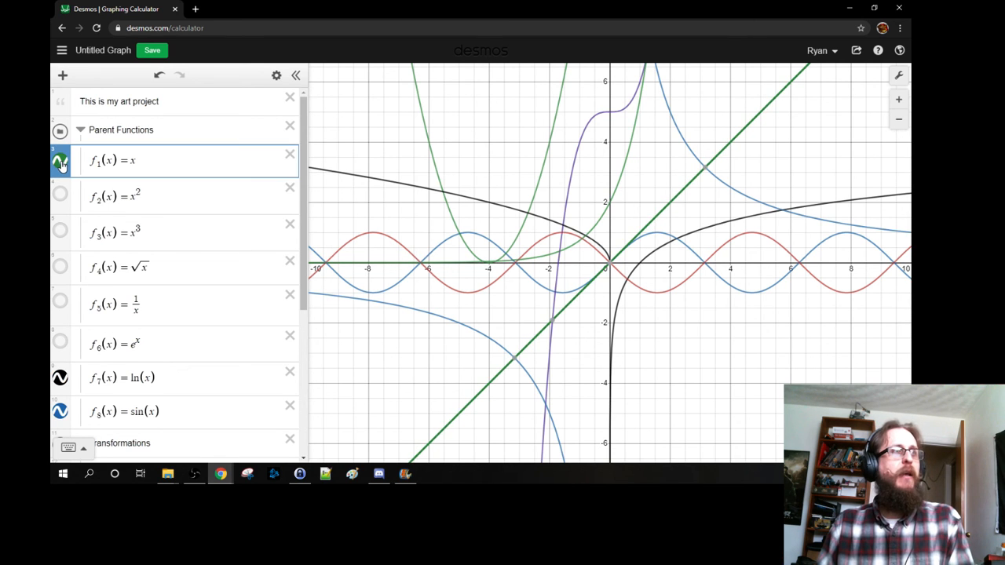
left_click(57, 168)
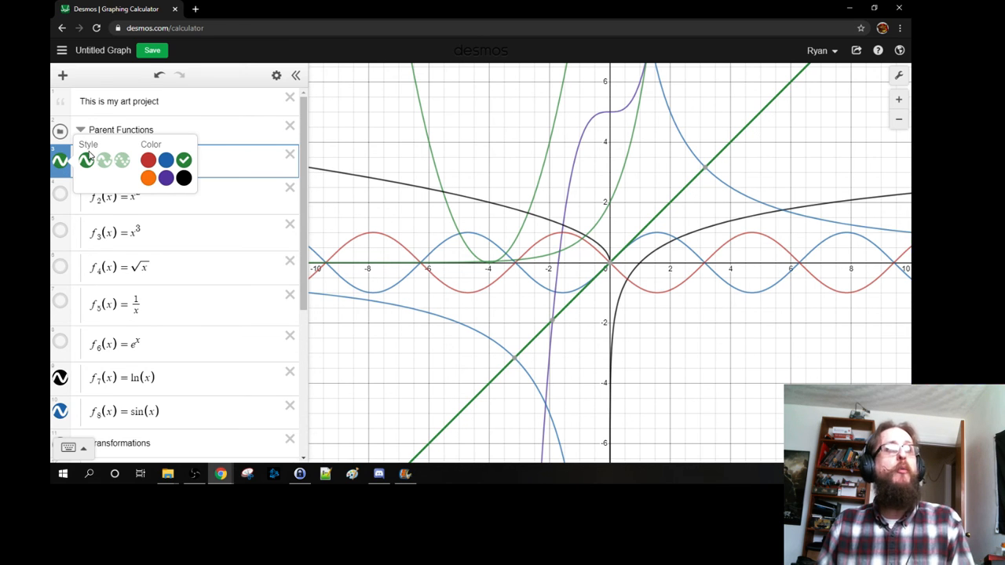
left_click(169, 181)
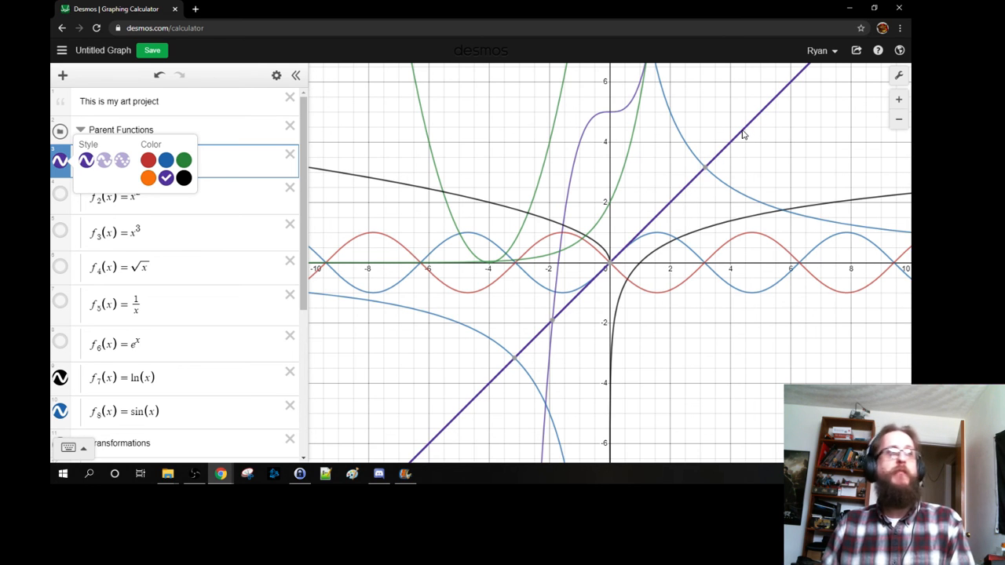
left_click(103, 161)
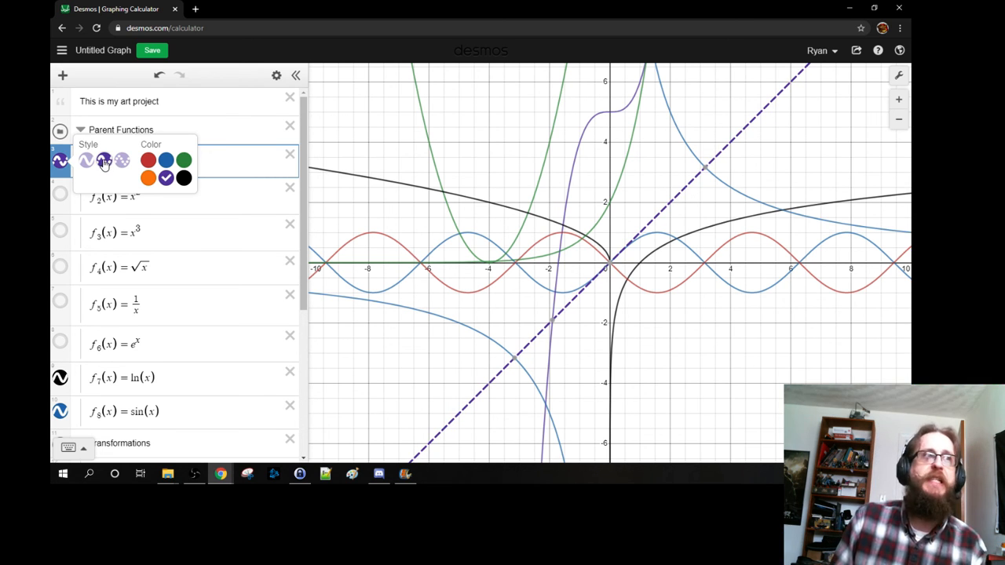
left_click(122, 162)
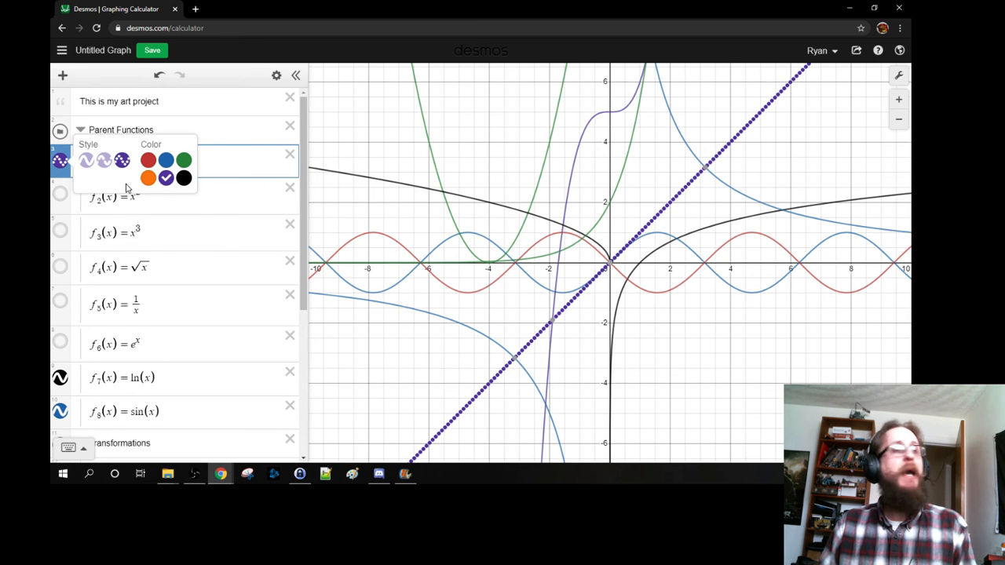
scroll(192, 231, "down", 3)
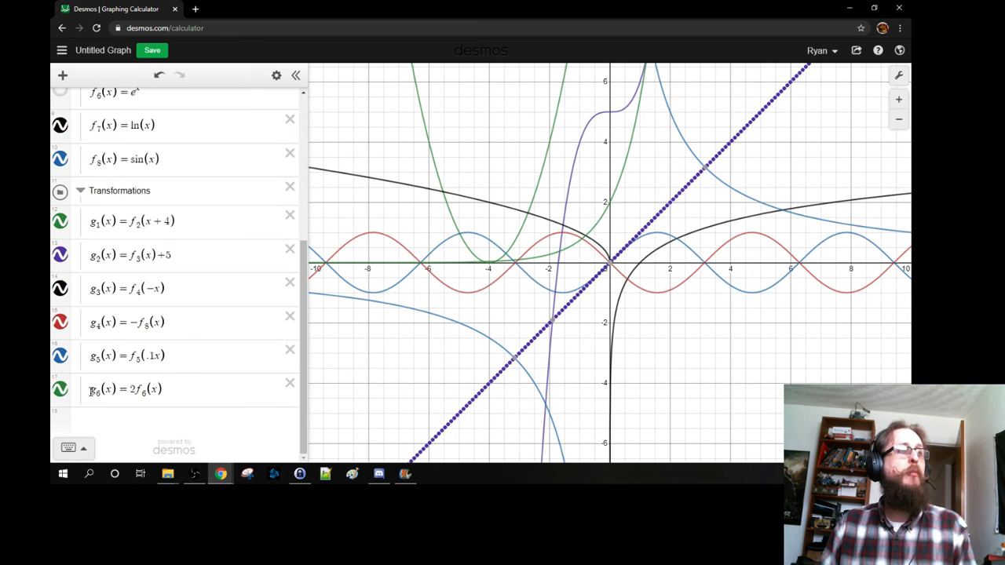
scroll(87, 232, "up", 1)
scroll(87, 231, "up", 3)
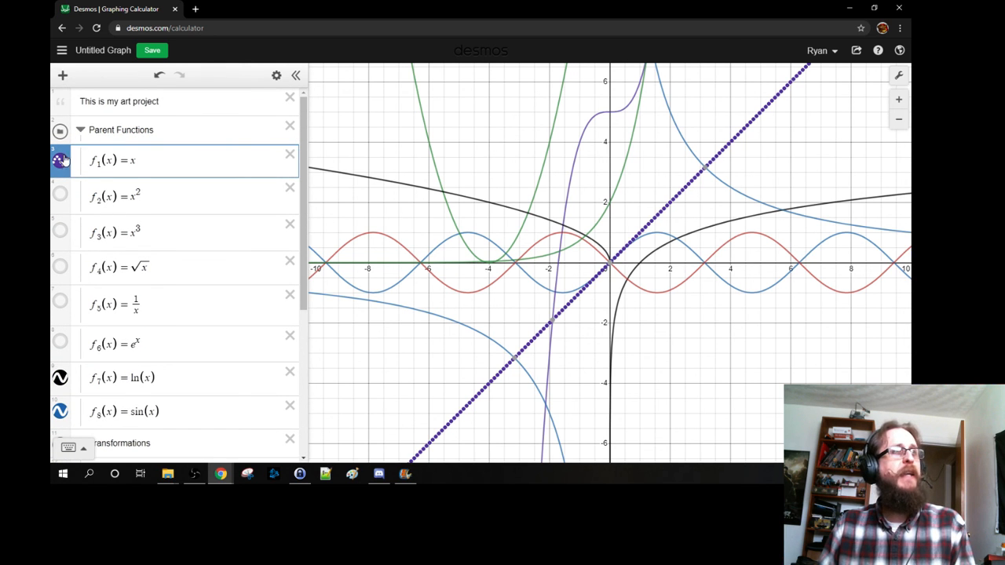
scroll(65, 167, "down", 3)
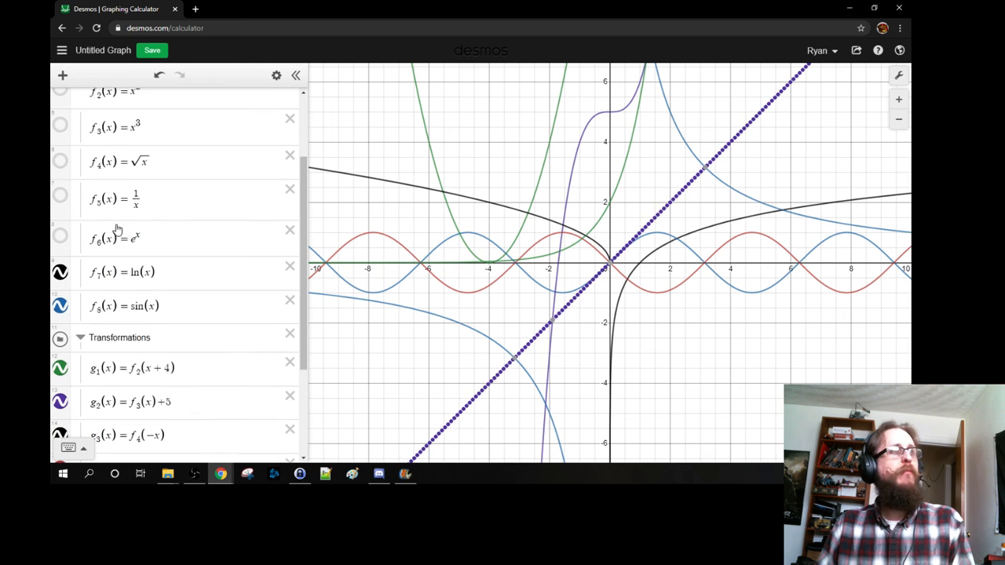
scroll(63, 275, "up", 3)
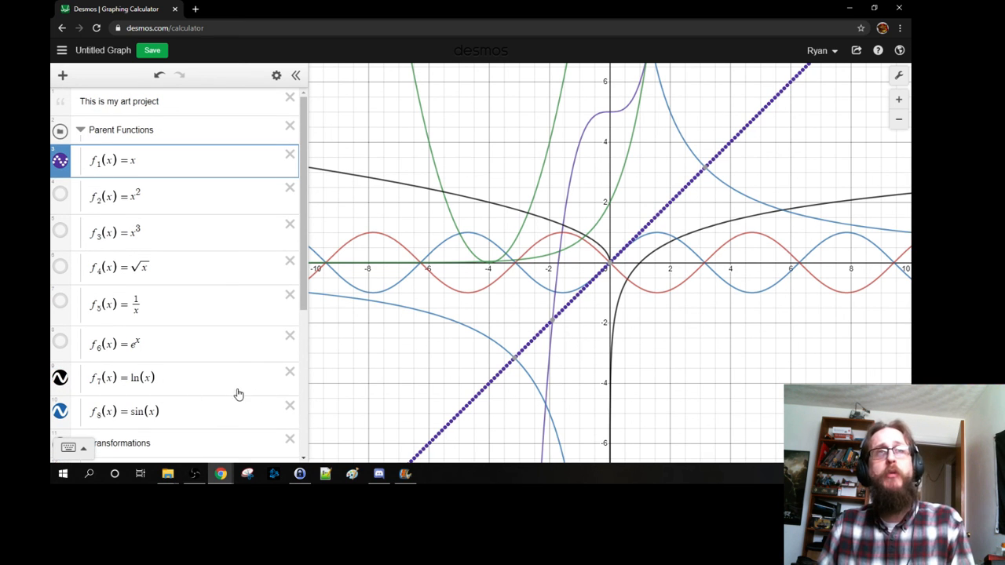
Collapse the Parent Functions and Transformations folders and add the domain-restricted expression f_7(x){x<4} below them
left_click(777, 215)
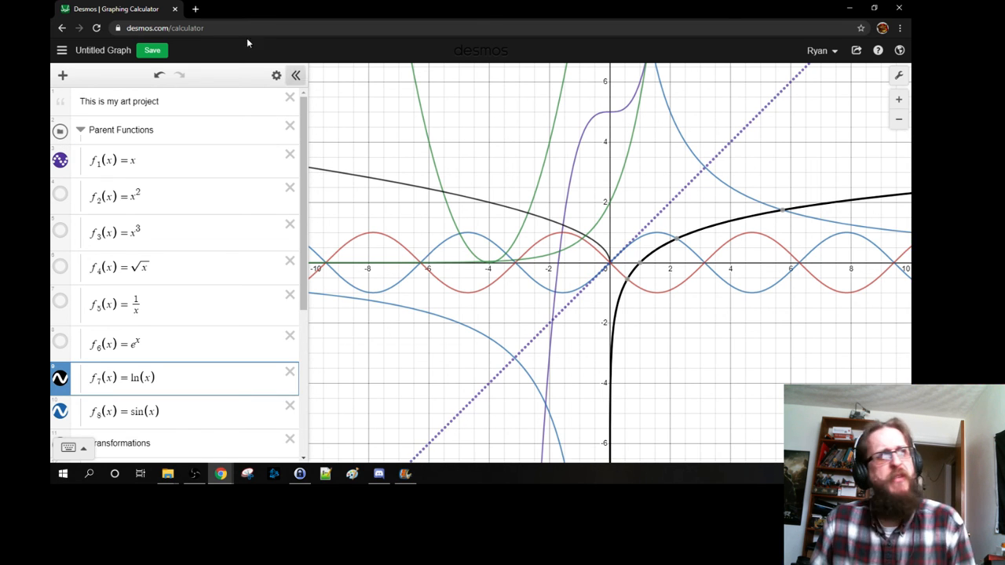
left_click(80, 130)
left_click(79, 158)
left_click(98, 190)
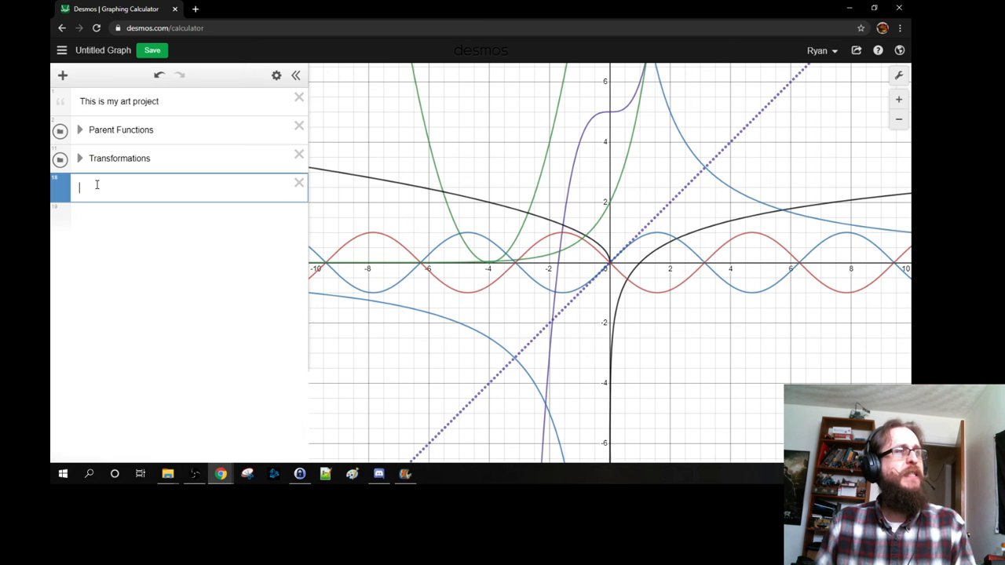
type("f_1(")
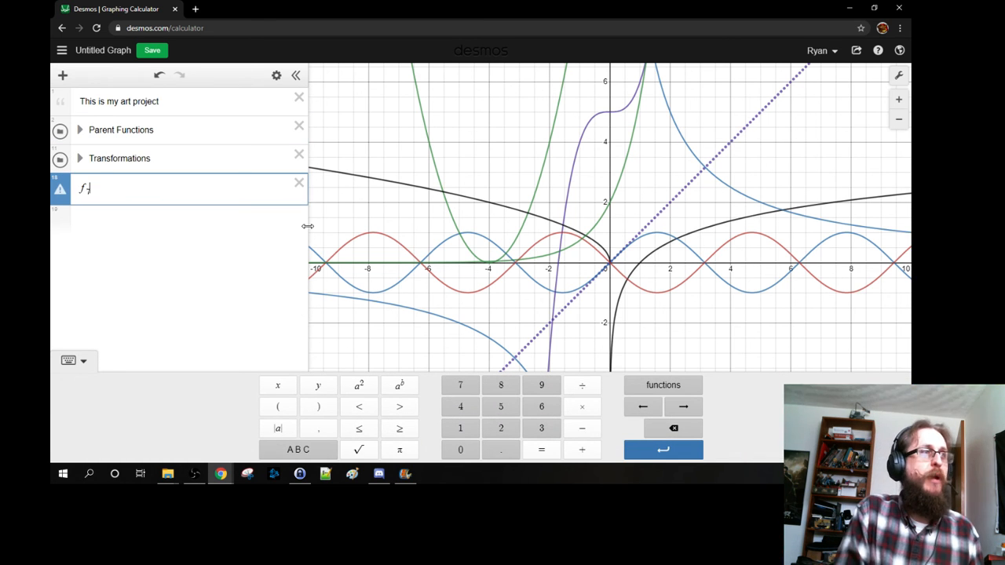
type("x){")
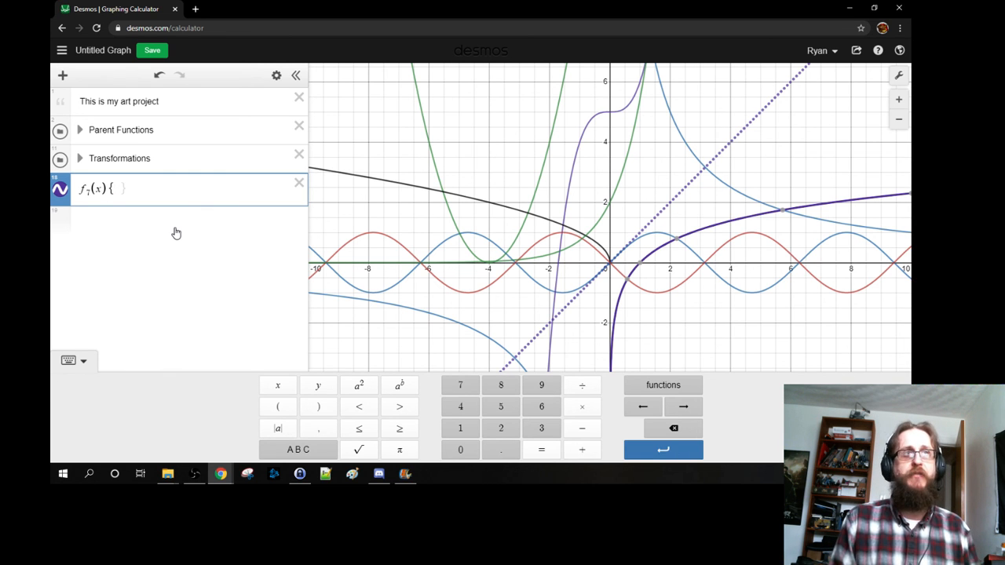
type("x ")
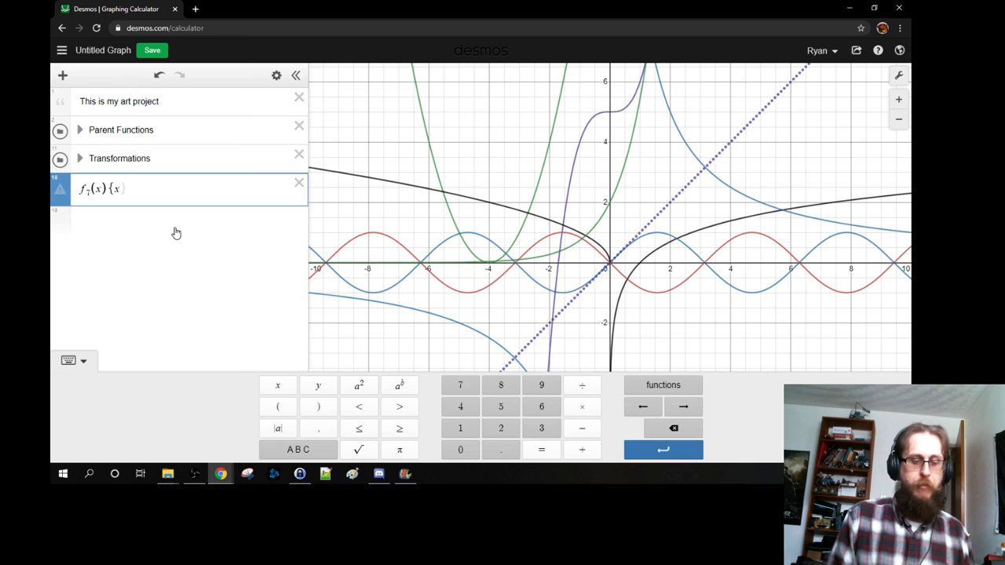
type("< 4")
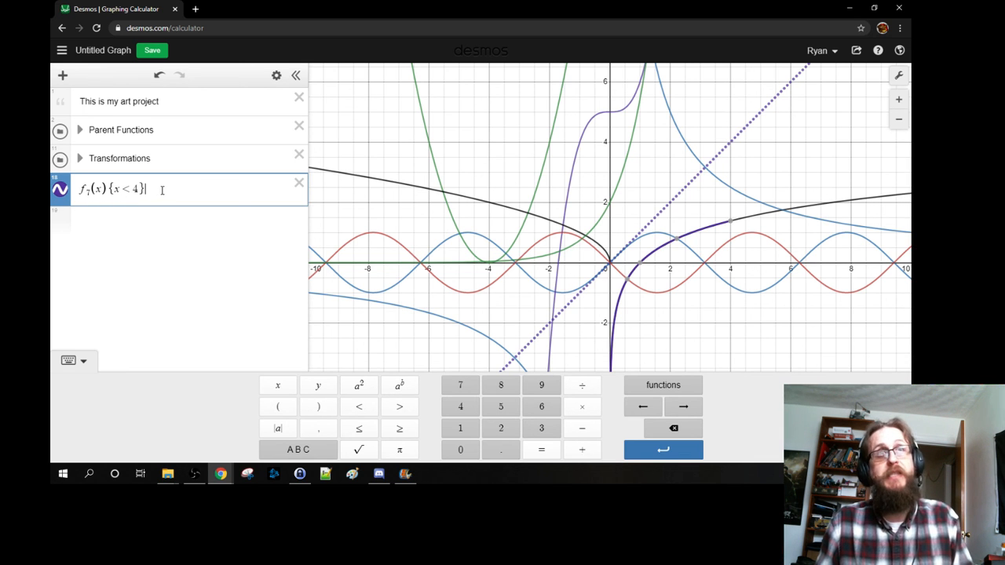
Expand the Parent Functions folder and hide the unrestricted graph of the logarithmic f_7
left_click(79, 130)
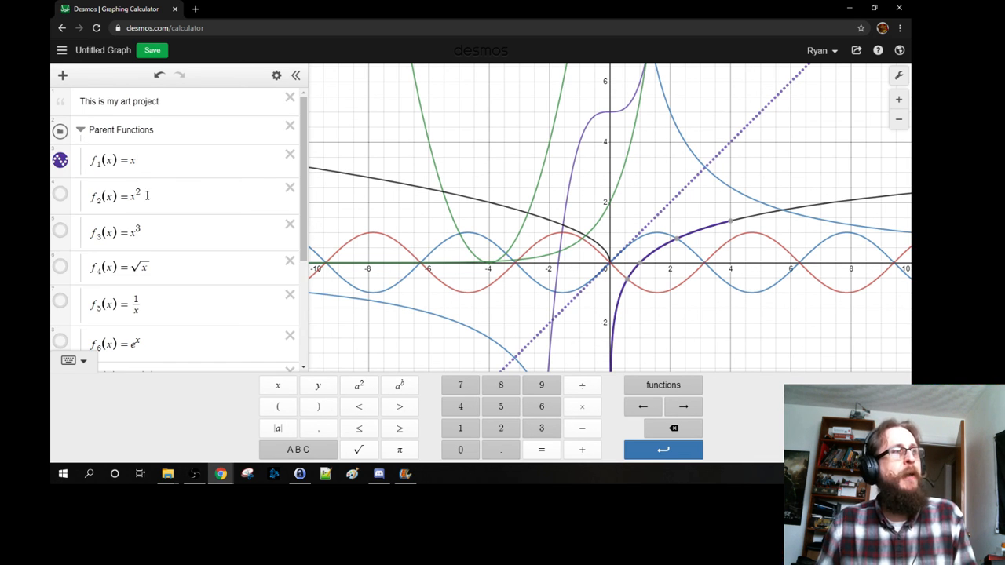
scroll(146, 195, "down", 3)
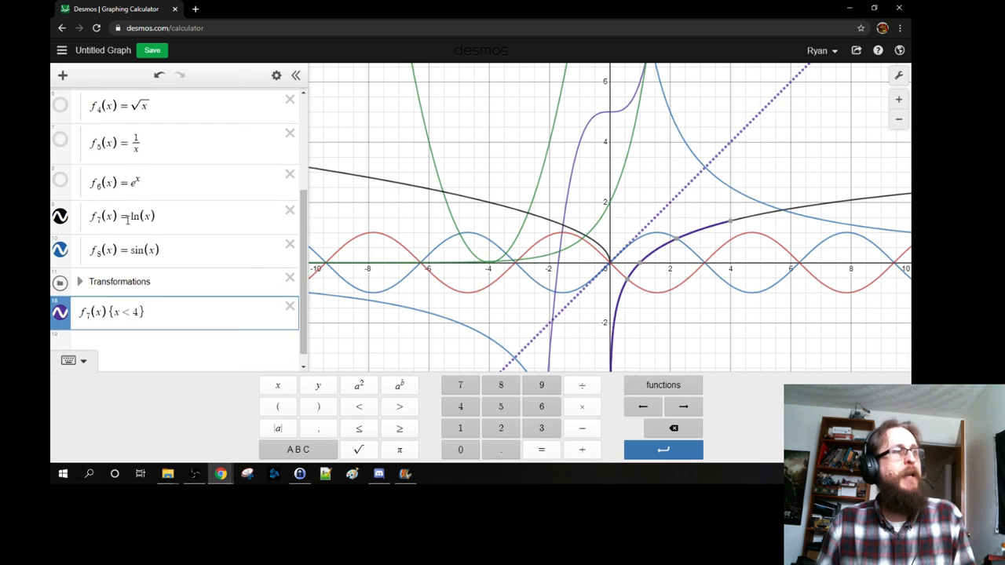
left_click(63, 221)
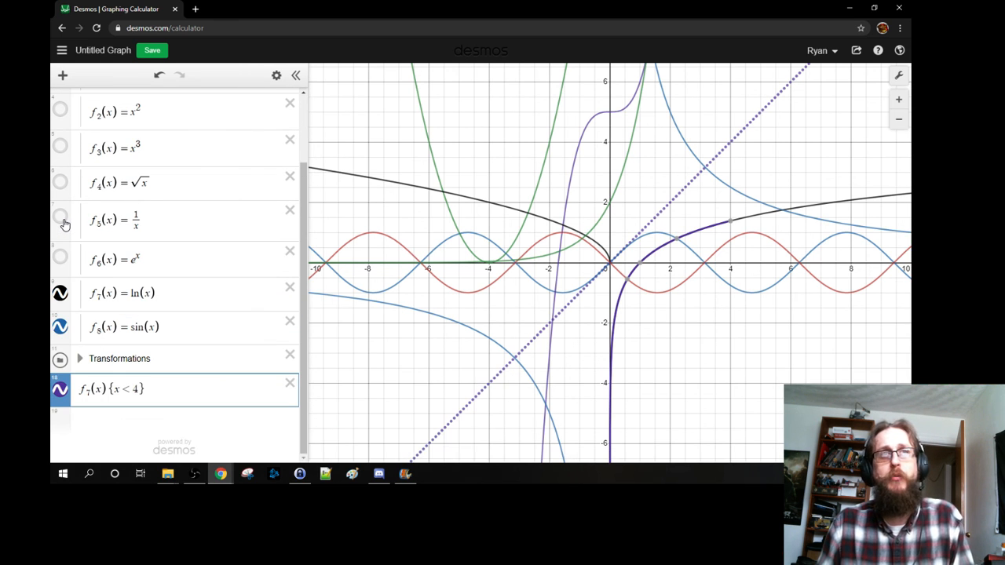
left_click(60, 294)
scroll(416, 226, "up", 1)
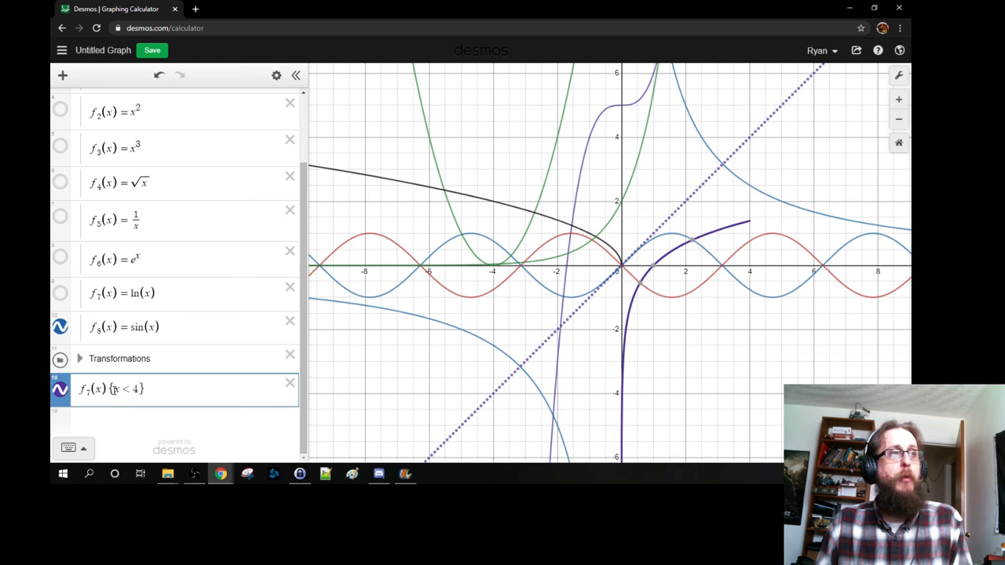
Add a lower bound of 1 to the restricted f_7 expression so its domain reads {1≤x<4}
left_click(73, 448)
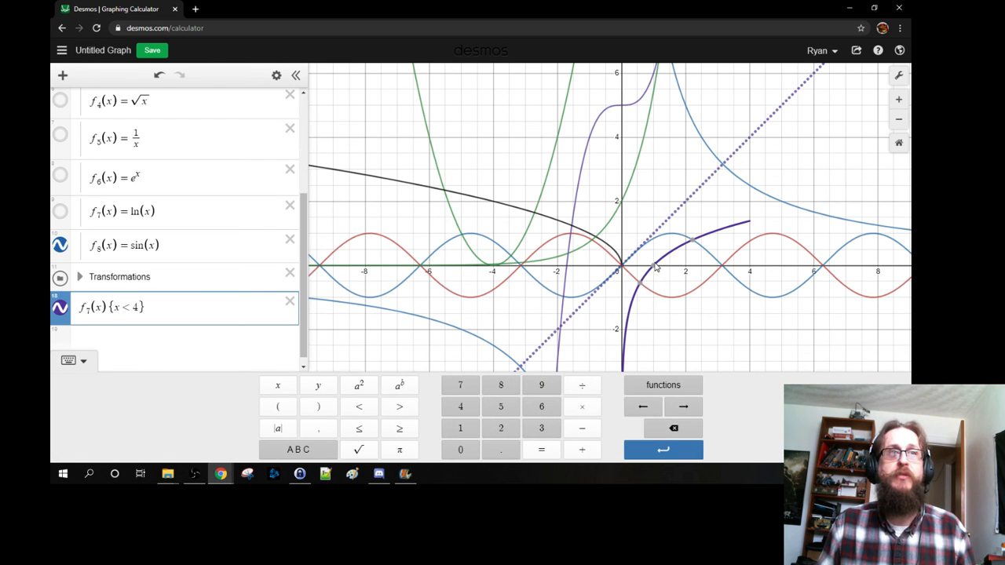
mouse_move(656, 273)
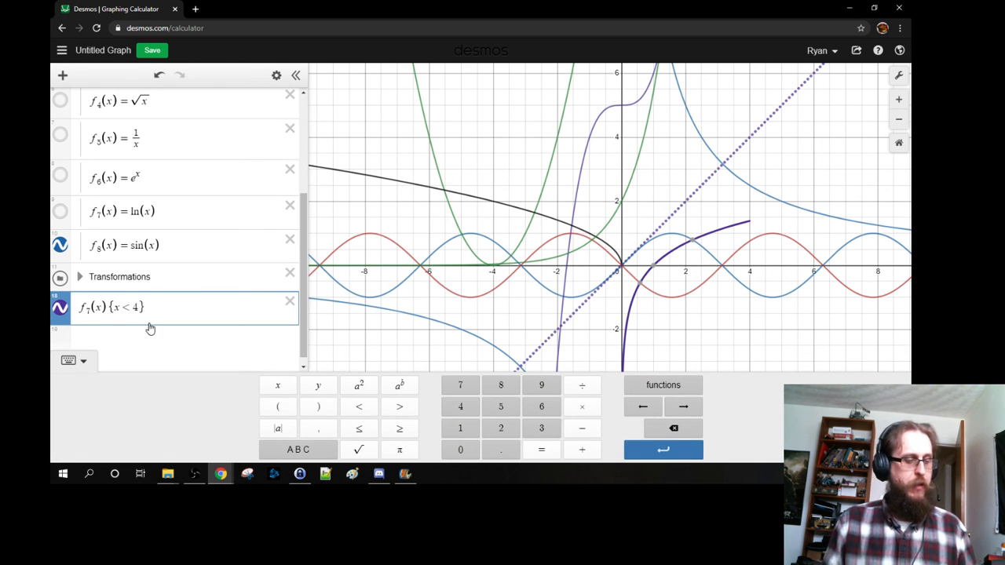
type("1<=")
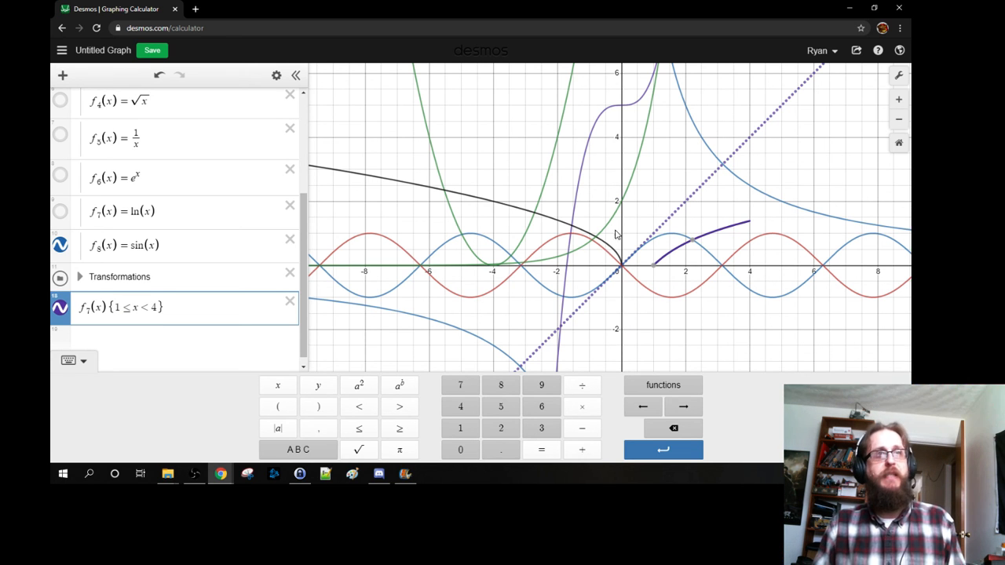
left_click(737, 229)
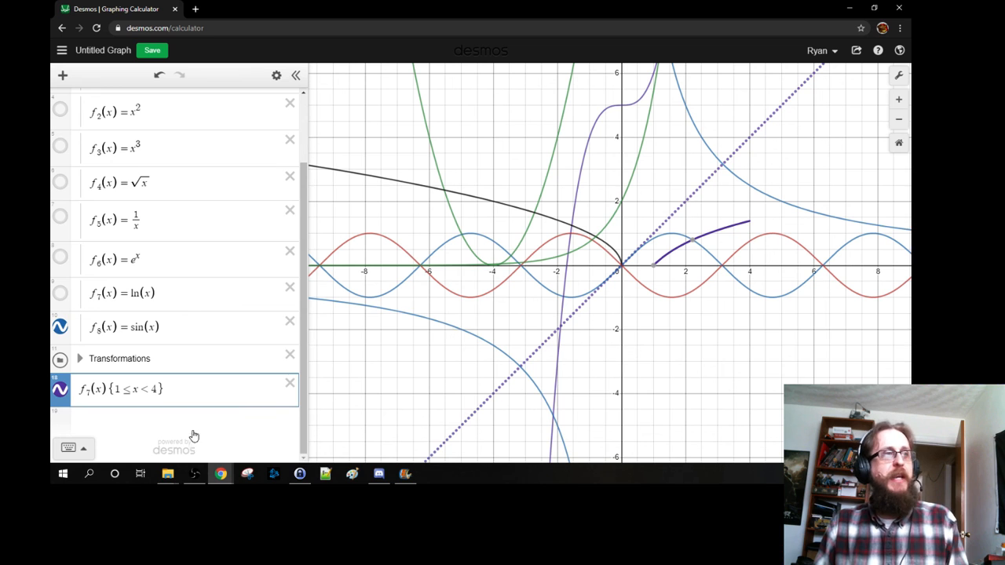
mouse_move(640, 289)
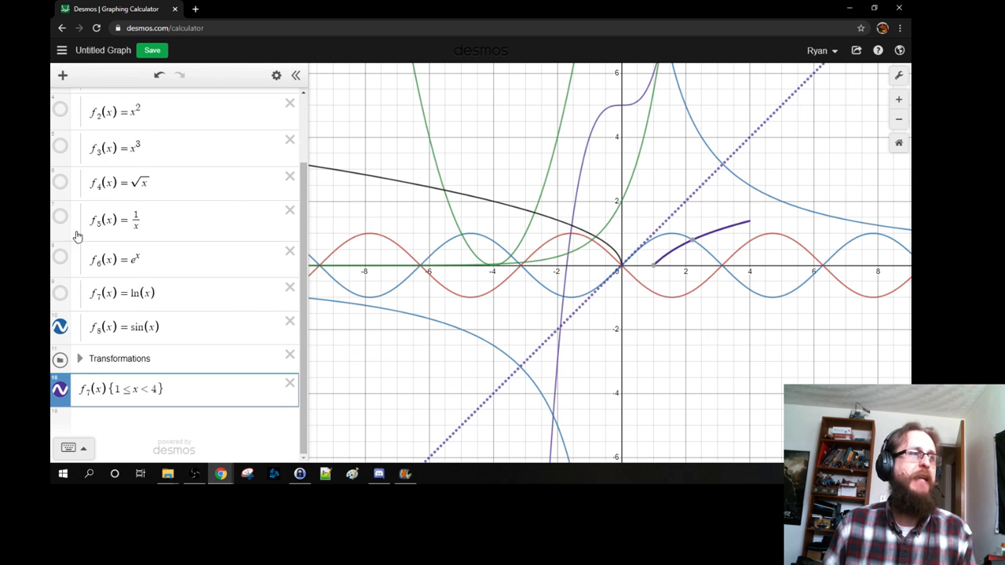
scroll(203, 288, "up", 3)
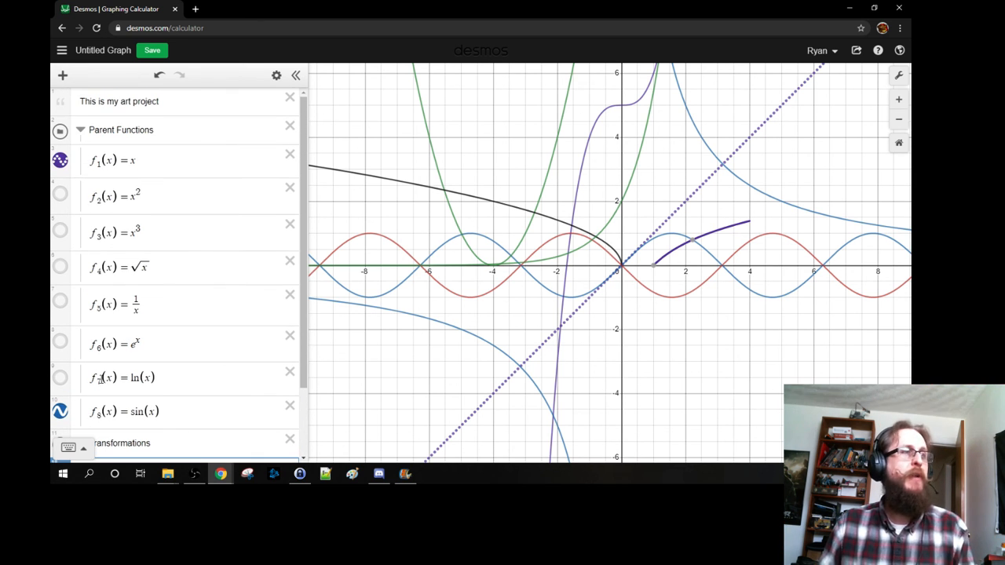
scroll(169, 378, "down", 3)
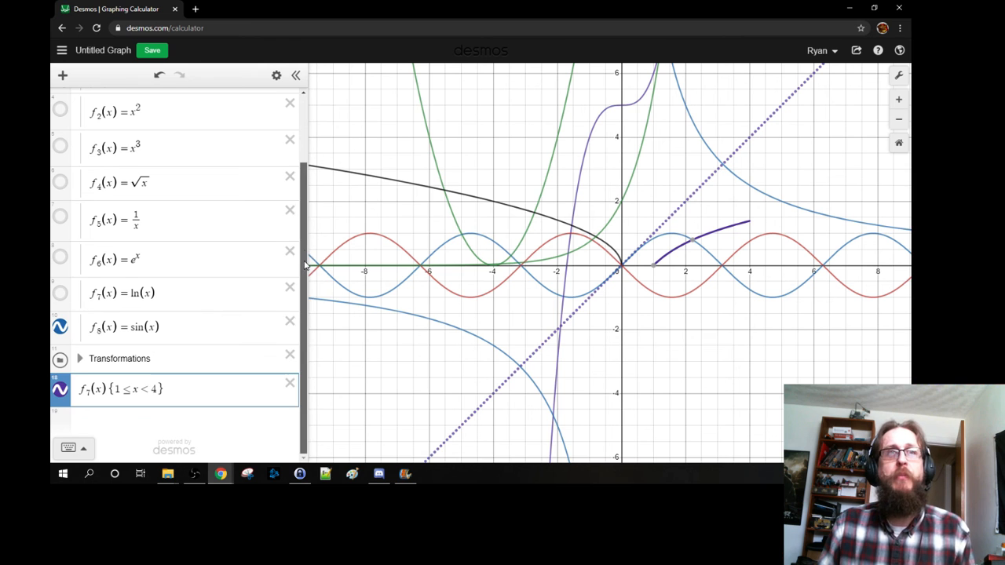
left_click_drag(307, 266, 281, 97)
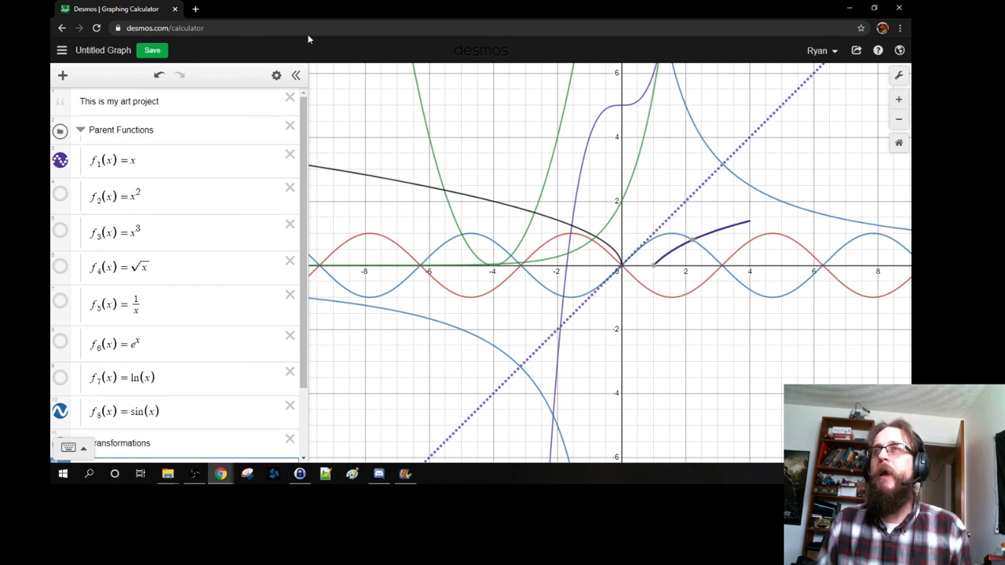
Save the graph under the title My Art Project Phase 1
left_click(151, 50)
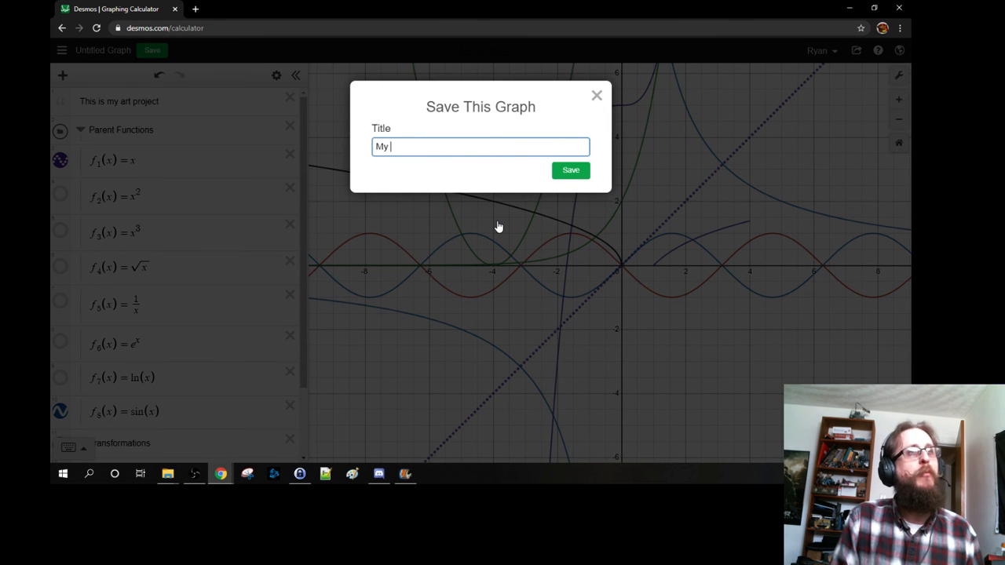
type("My Art Pro")
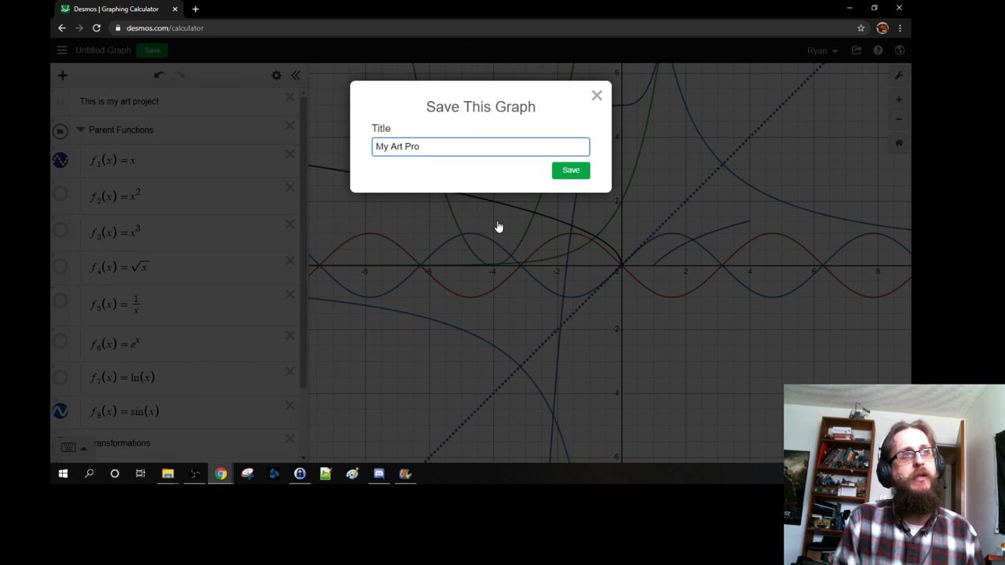
type("ject Phase 1")
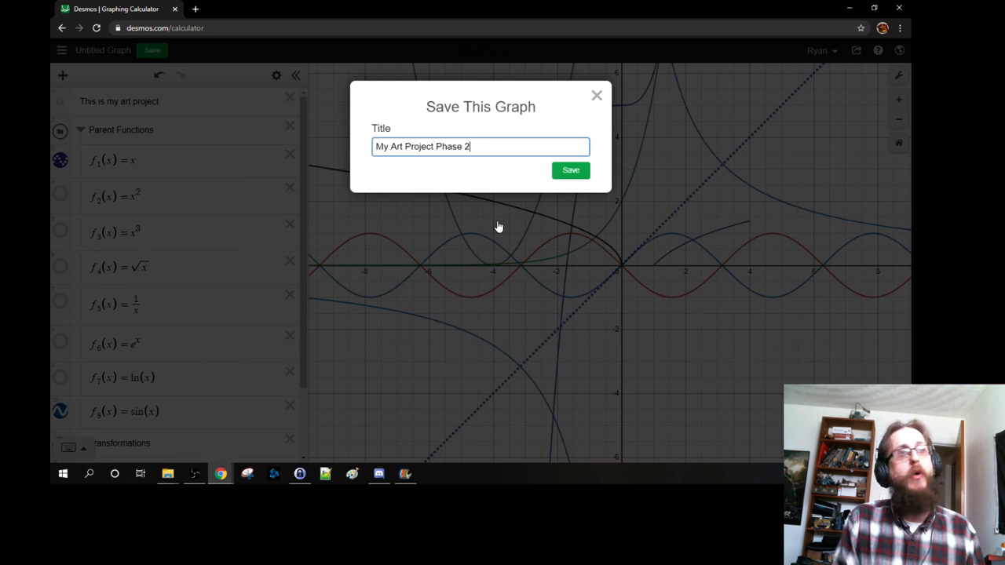
left_click(571, 172)
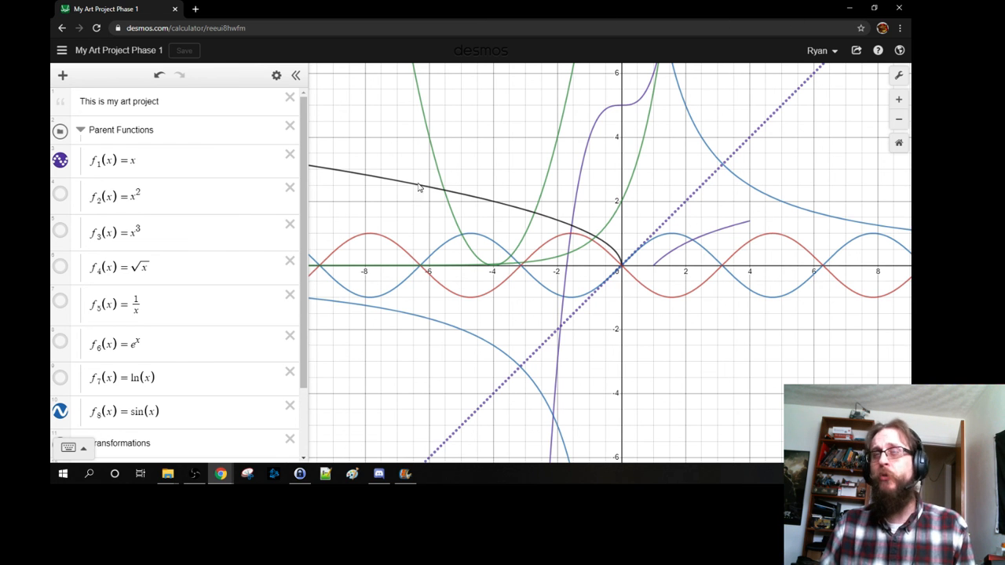
Examine the list of saved graphs and the account options, and return to the current graph
left_click(61, 49)
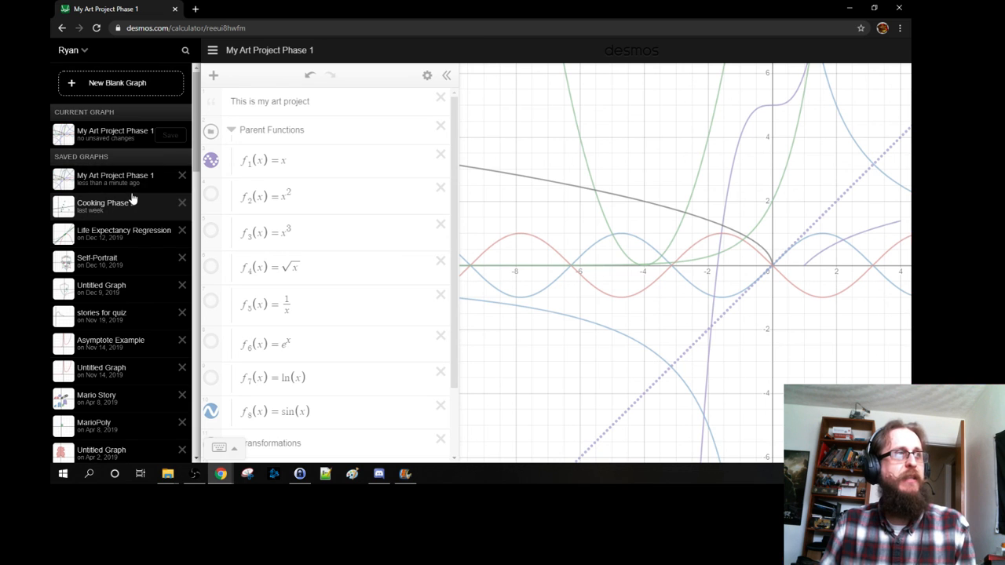
left_click(87, 52)
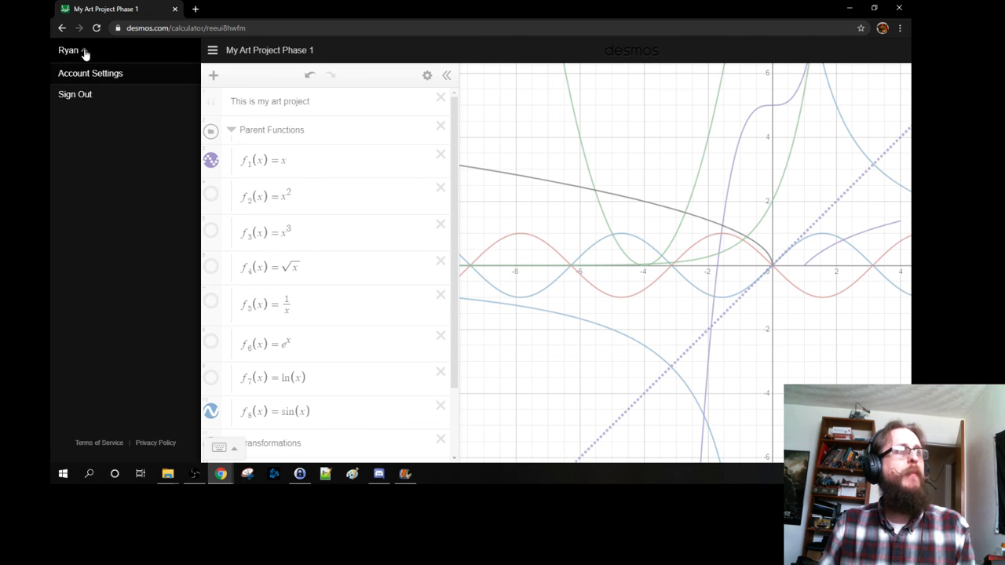
left_click(83, 51)
left_click(211, 51)
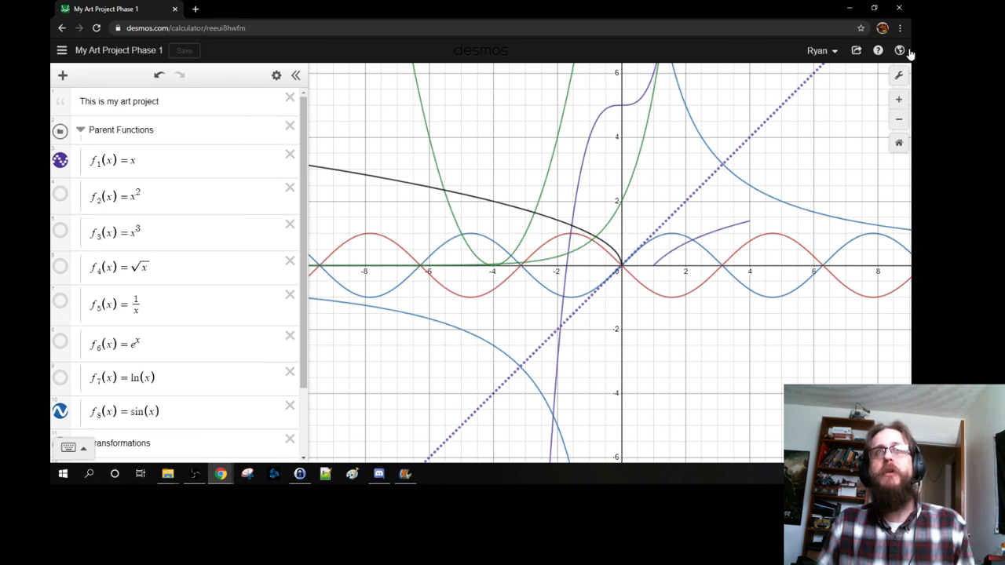
Bring up the sharing options for the saved graph and copy its share link
left_click(856, 52)
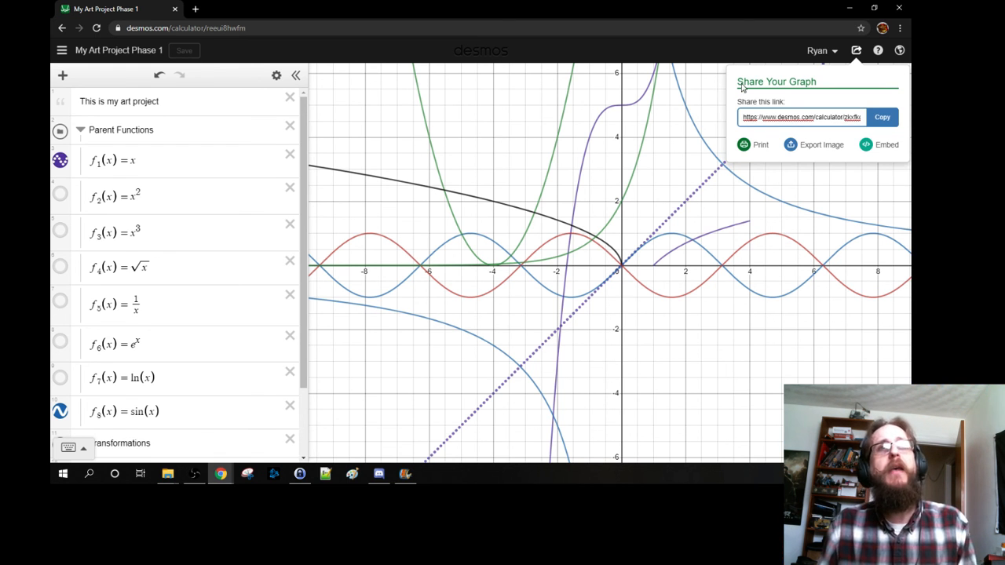
left_click(882, 119)
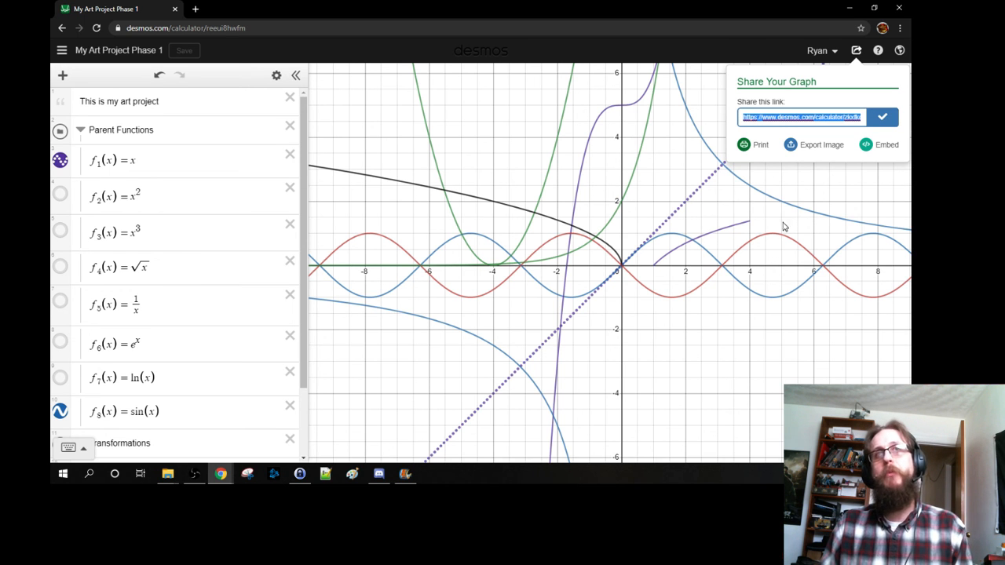